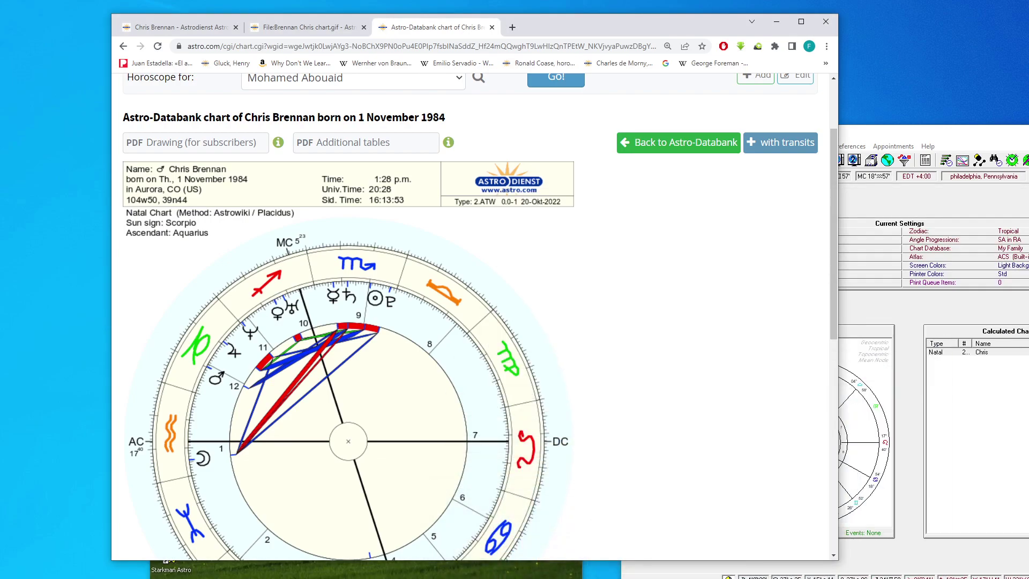
Step: Compare the natal chart in Solar Fire with the AstroWiki chart image and the Astro-Databank chart in the browser
{"action": "left_click", "coordinate": [1019, 199]}
{"action": "left_click", "coordinate": [1022, 439]}
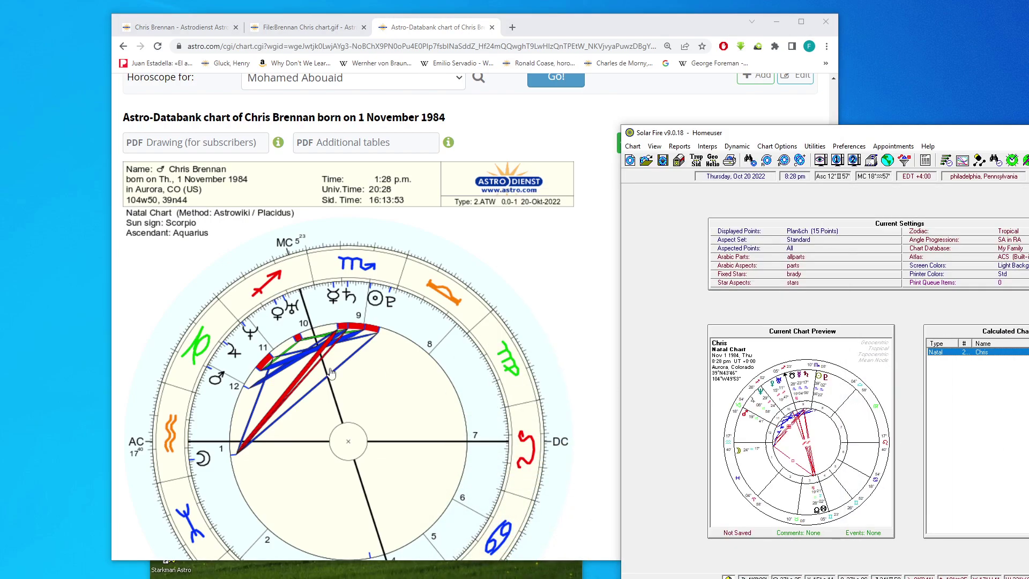
{"action": "left_click", "coordinate": [570, 440]}
{"action": "left_click", "coordinate": [304, 27]}
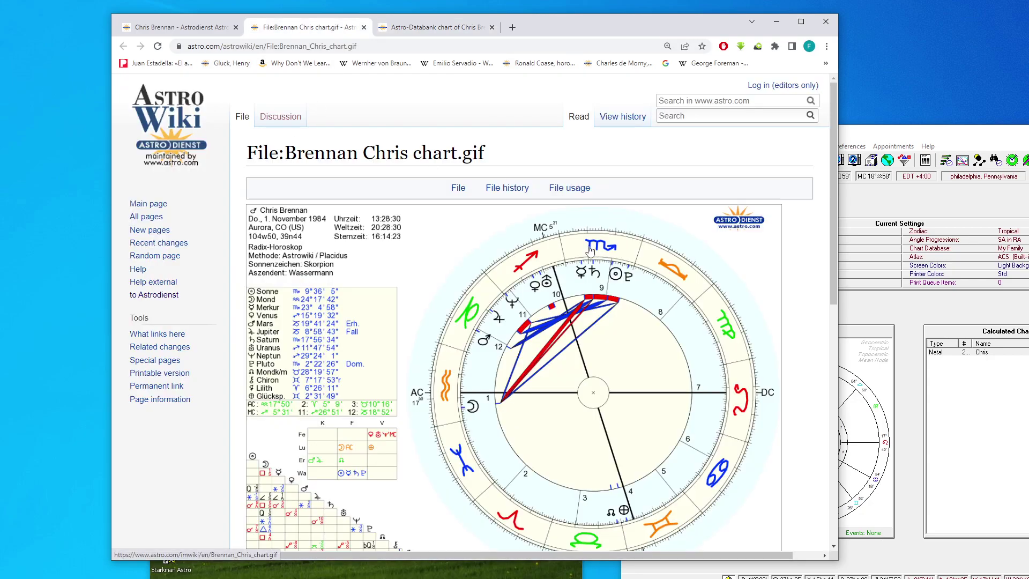
{"action": "left_click", "coordinate": [1006, 439]}
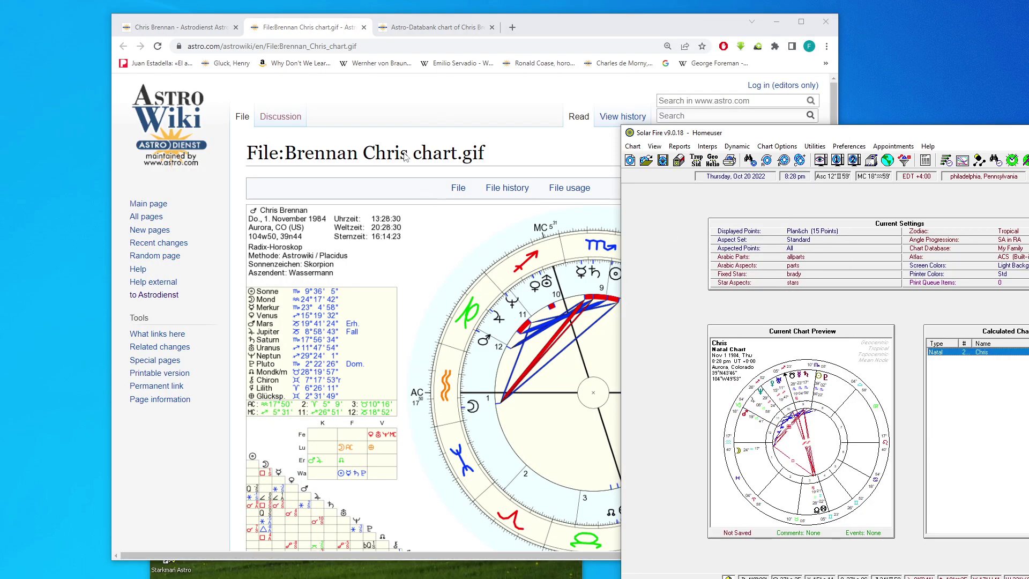
{"action": "left_click", "coordinate": [417, 26]}
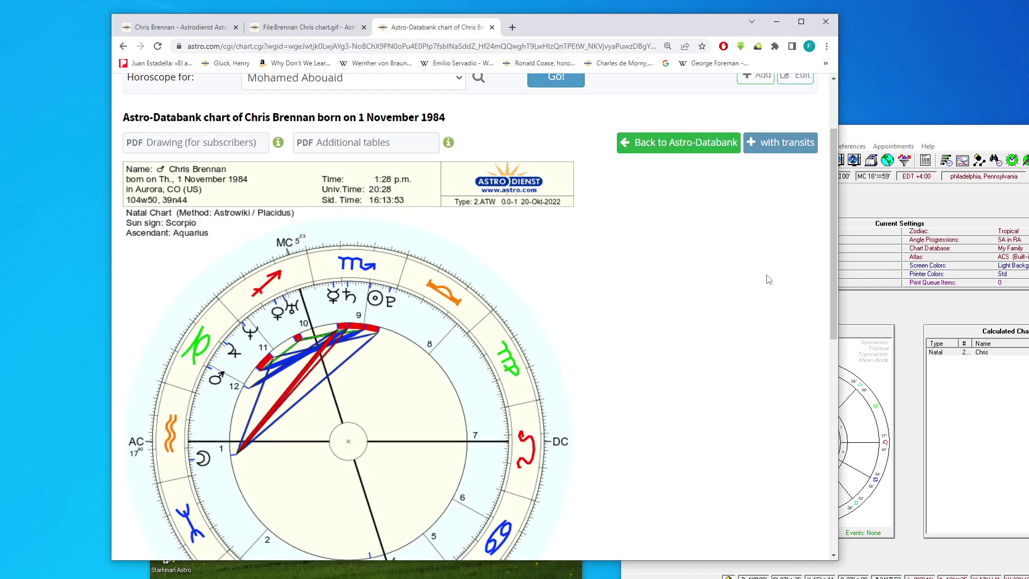
{"action": "scroll", "coordinate": [620, 459], "scroll_direction": "down", "scroll_amount": 1}
Step: Switch to the XP virtual machine, close the chart data entry form and place the event list clear of the online chart wheel
{"action": "left_click", "coordinate": [566, 572]}
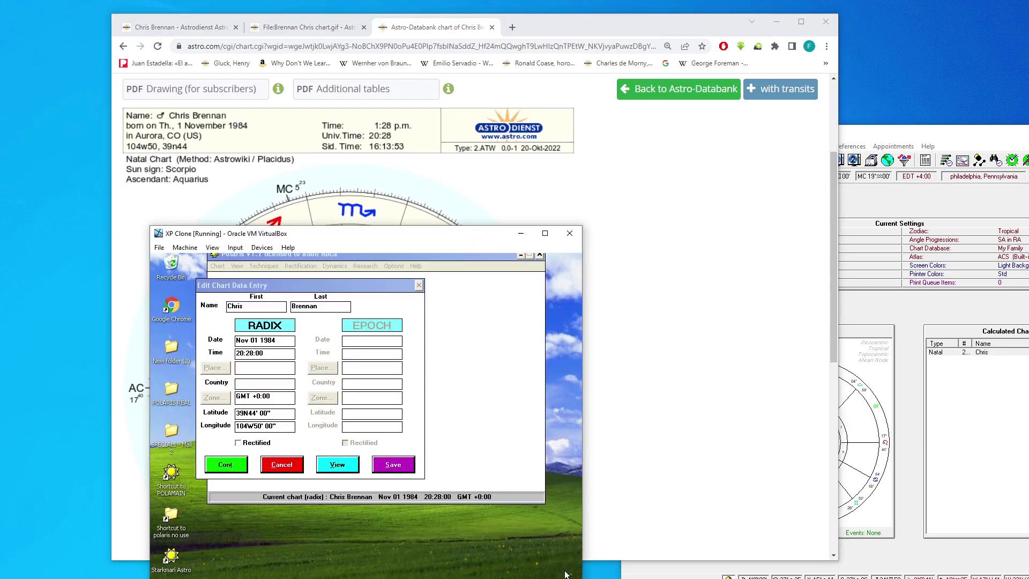
{"action": "left_click", "coordinate": [416, 285]}
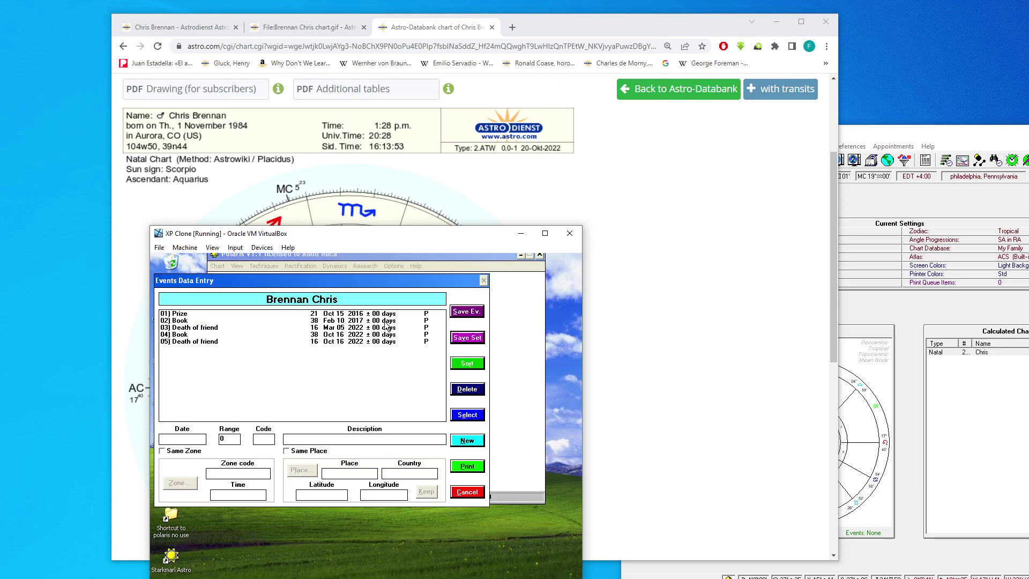
{"action": "left_click_drag", "start_coordinate": [375, 233], "coordinate": [927, 291]}
{"action": "left_click", "coordinate": [920, 431]}
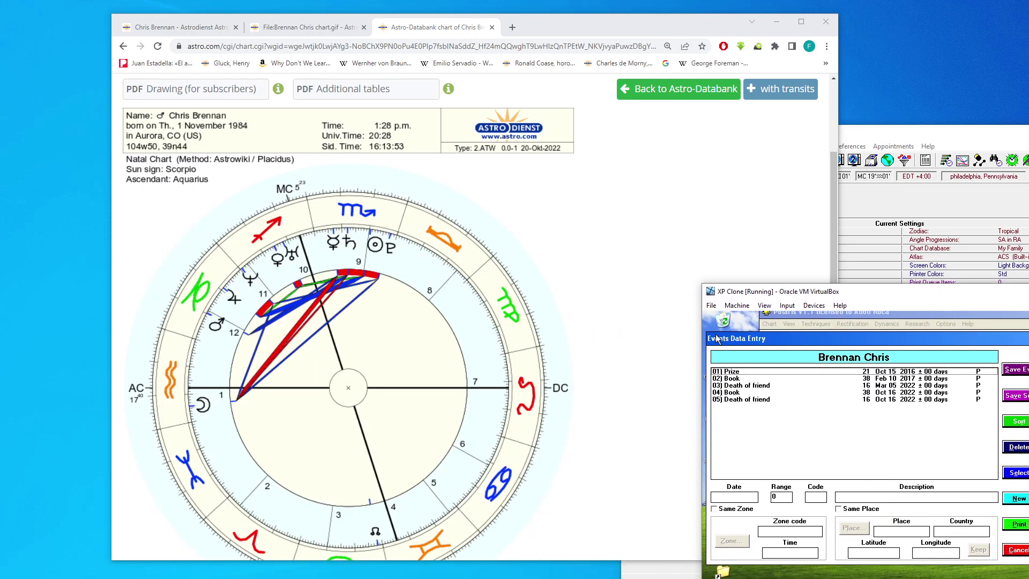
Step: Go through the five listed events, checking the prize, book and death-of-friend entries and their dates
{"action": "left_click", "coordinate": [738, 377]}
{"action": "left_click", "coordinate": [747, 393]}
{"action": "left_click", "coordinate": [761, 381]}
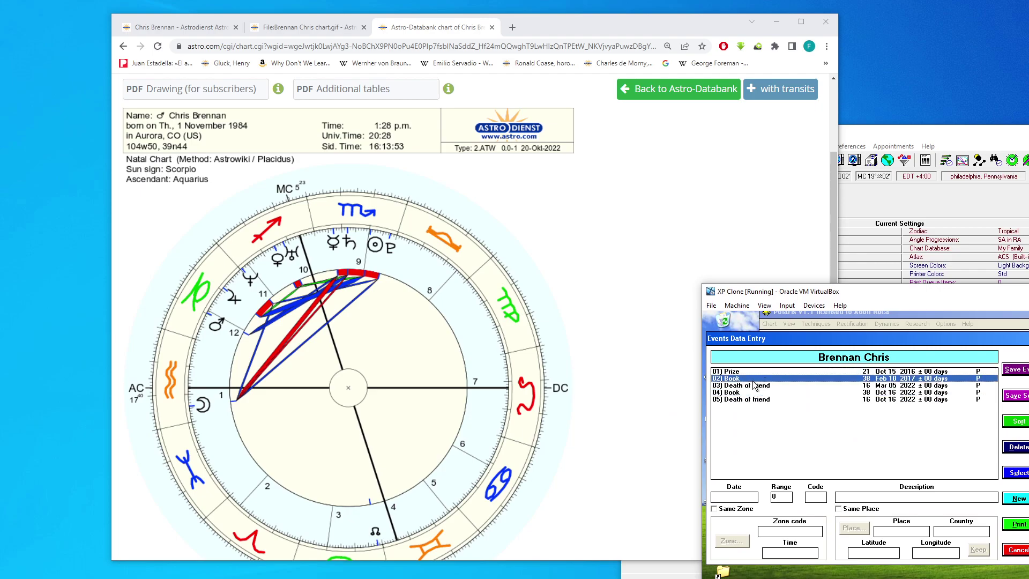
{"action": "left_click", "coordinate": [739, 387]}
{"action": "double_click", "coordinate": [760, 400]}
{"action": "left_click", "coordinate": [757, 385]}
{"action": "left_click", "coordinate": [756, 400]}
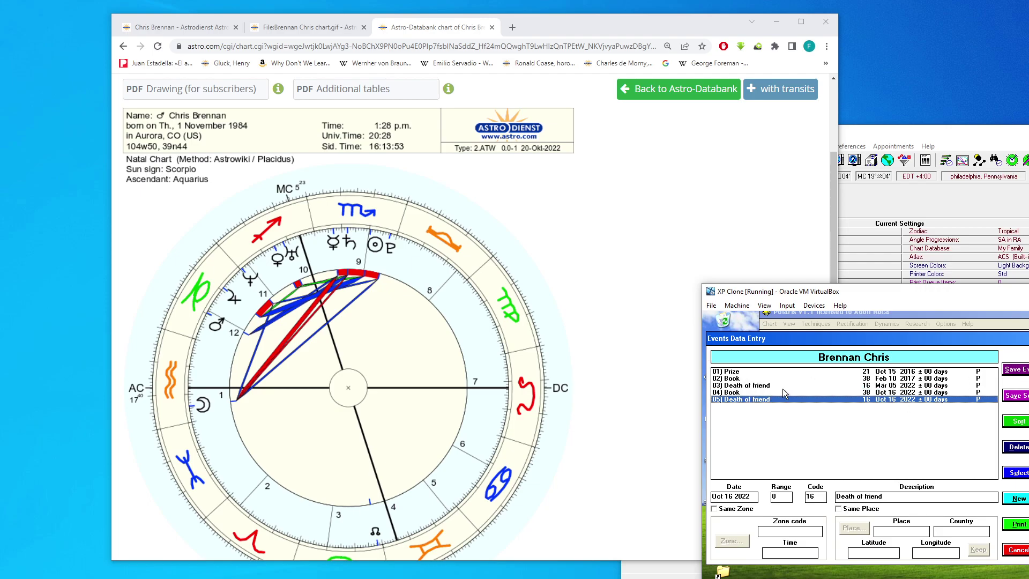
{"action": "left_click", "coordinate": [760, 386]}
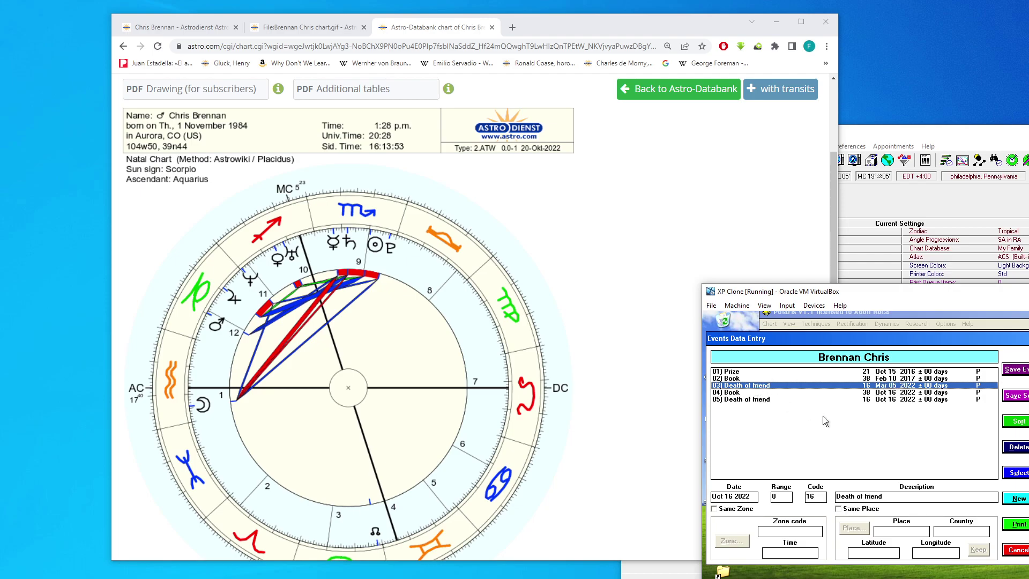
{"action": "left_click", "coordinate": [966, 401]}
{"action": "left_click", "coordinate": [970, 393]}
{"action": "left_click", "coordinate": [969, 379]}
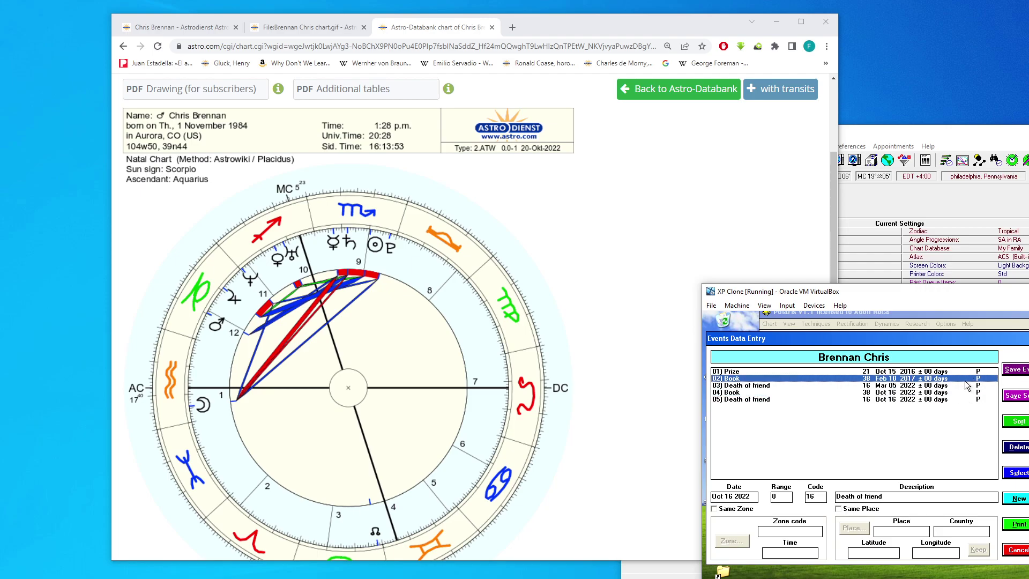
{"action": "left_click", "coordinate": [956, 385]}
Step: Bring the whole virtual machine window into view and recheck the fourth (Book), fifth and third (Death of friend) events
{"action": "left_click_drag", "start_coordinate": [842, 294], "coordinate": [641, 295]}
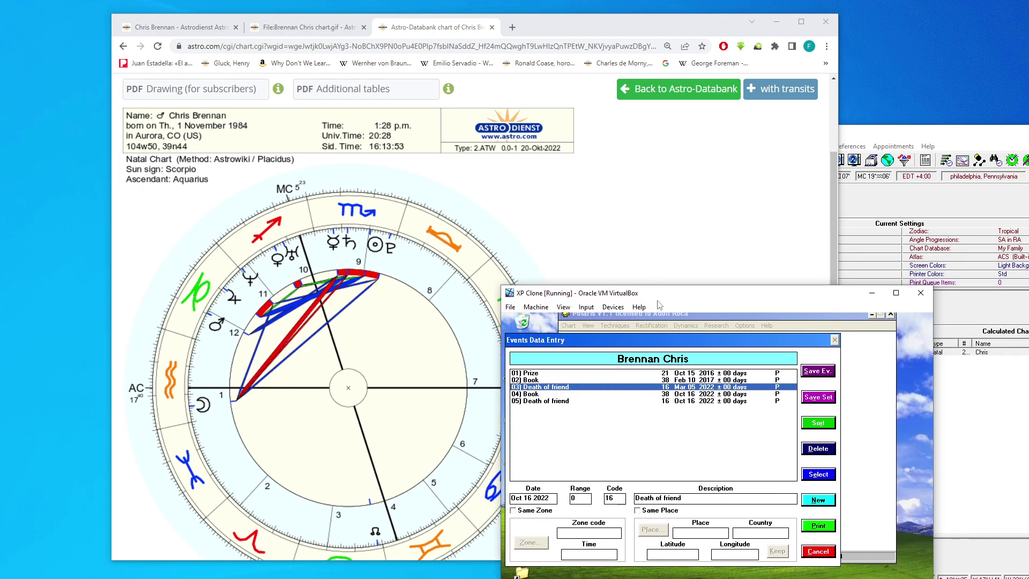
{"action": "left_click", "coordinate": [1001, 417]}
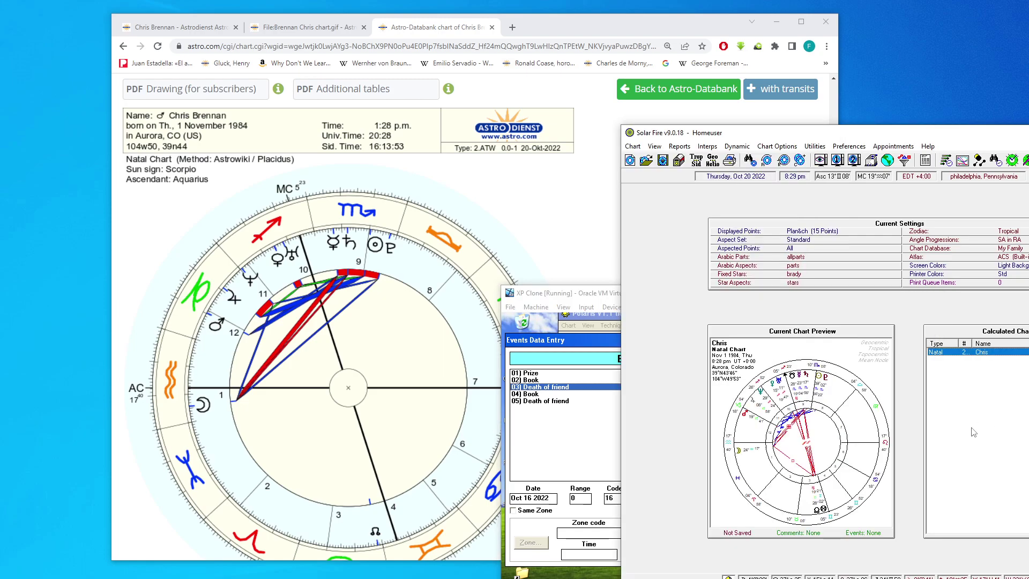
{"action": "left_click", "coordinate": [547, 455]}
{"action": "left_click", "coordinate": [558, 398]}
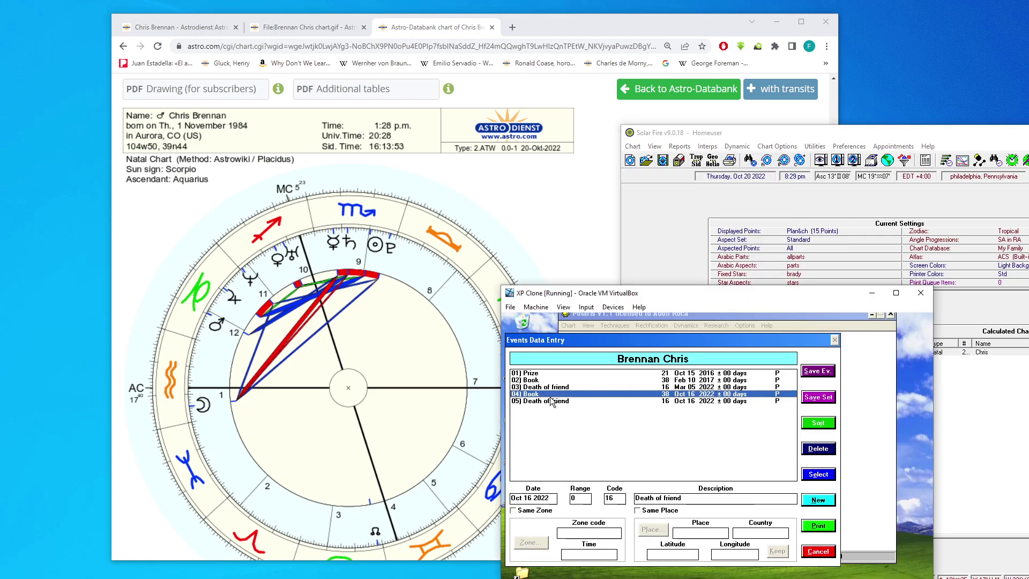
{"action": "left_click", "coordinate": [543, 402]}
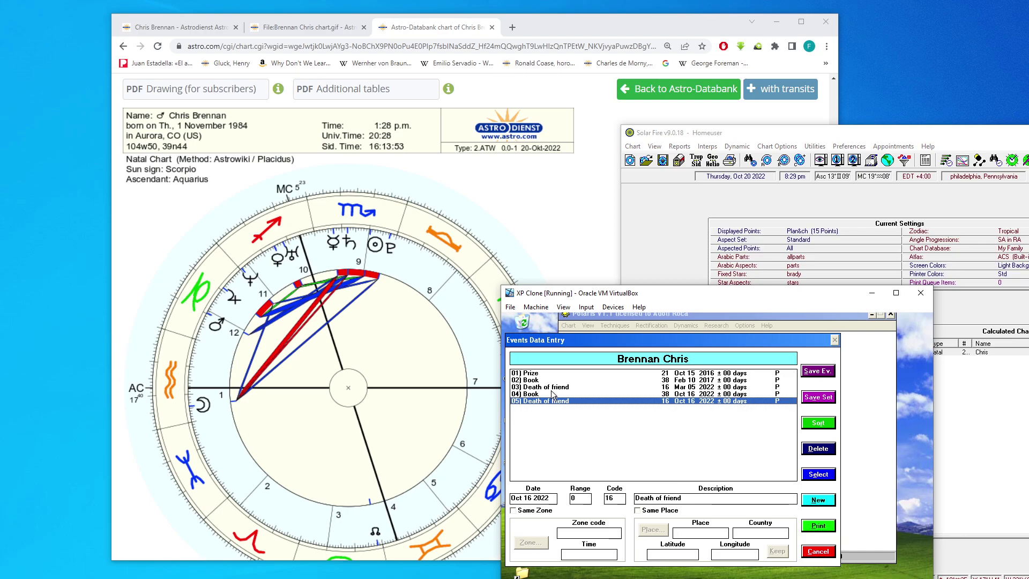
{"action": "left_click", "coordinate": [556, 389]}
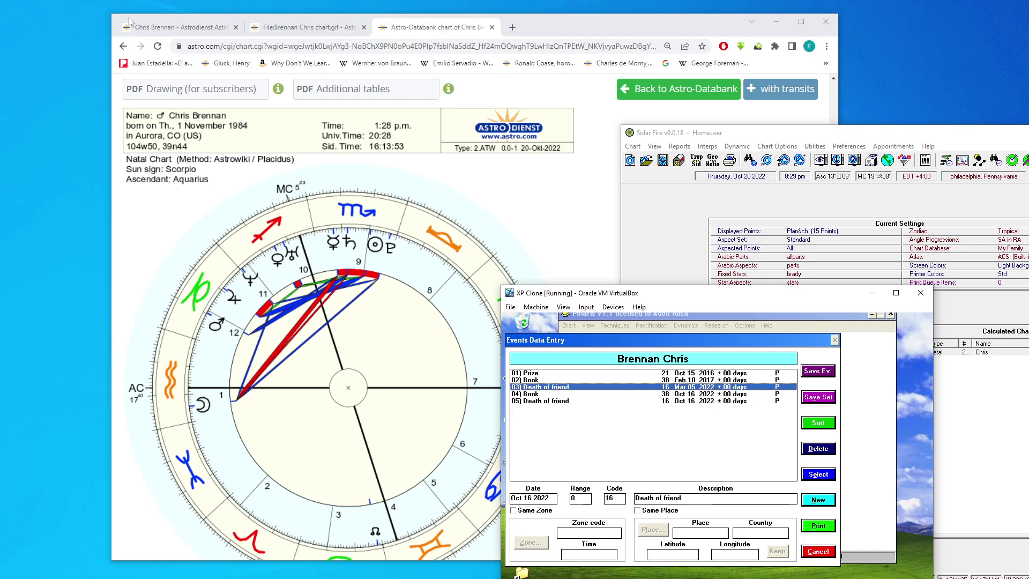
Step: View the Life and Astrology sections of the AstroWiki biography, and open the natal chart full size in Solar Fire beside it
{"action": "left_click", "coordinate": [203, 27]}
{"action": "scroll", "coordinate": [280, 191], "scroll_direction": "down", "scroll_amount": 1}
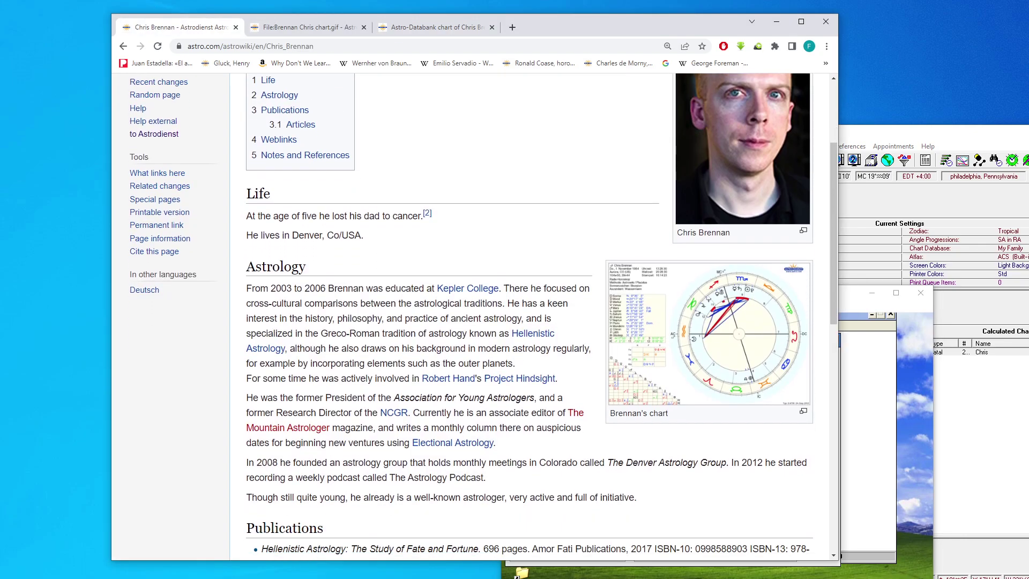
{"action": "key", "text": "alt+Tab"}
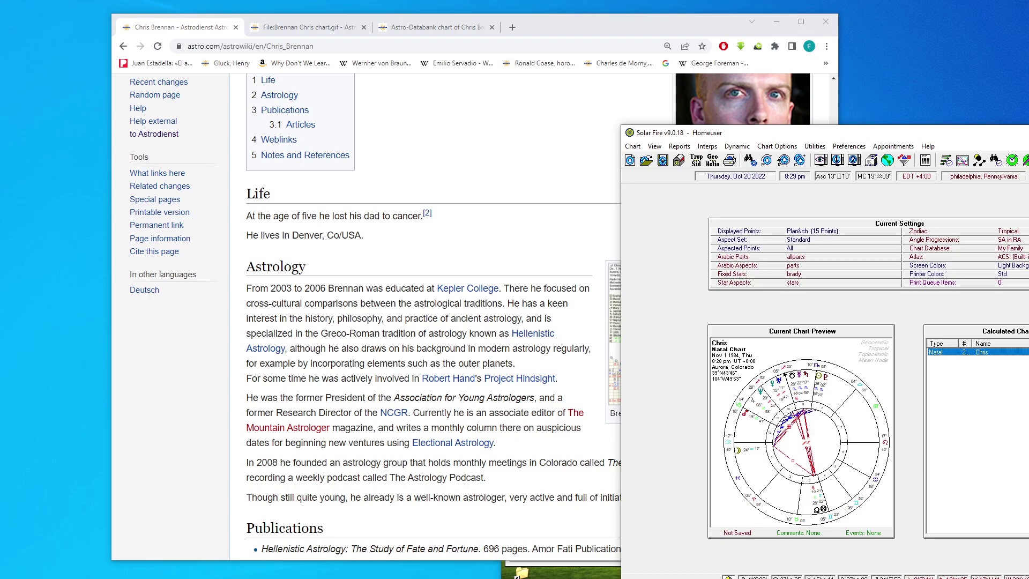
{"action": "double_click", "coordinate": [975, 351]}
{"action": "left_click_drag", "start_coordinate": [707, 12], "coordinate": [1028, 122]}
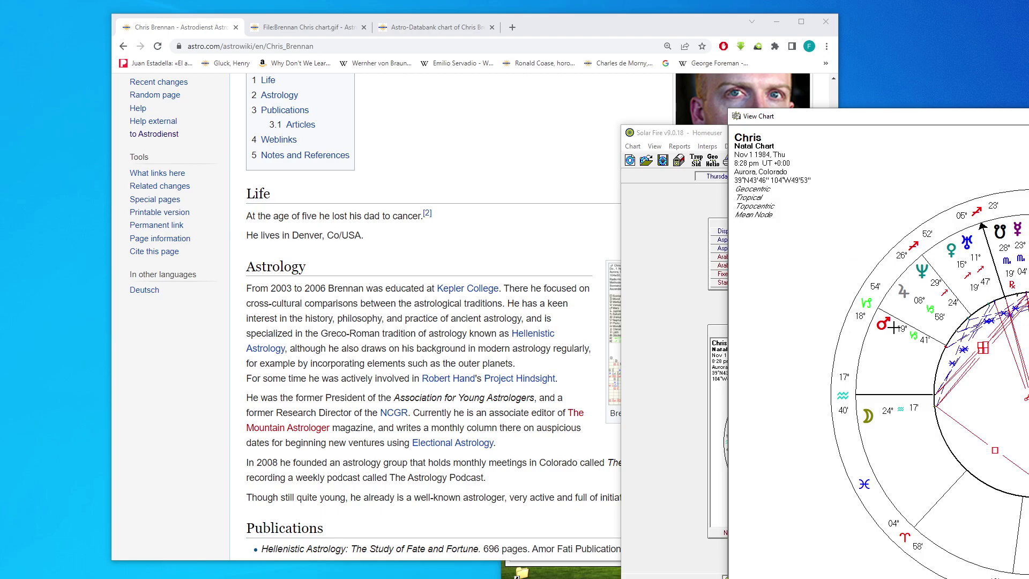
Step: Highlight the biography passage about founding an astrology group in Colorado in 2008
{"action": "left_click_drag", "start_coordinate": [496, 502], "coordinate": [324, 475]}
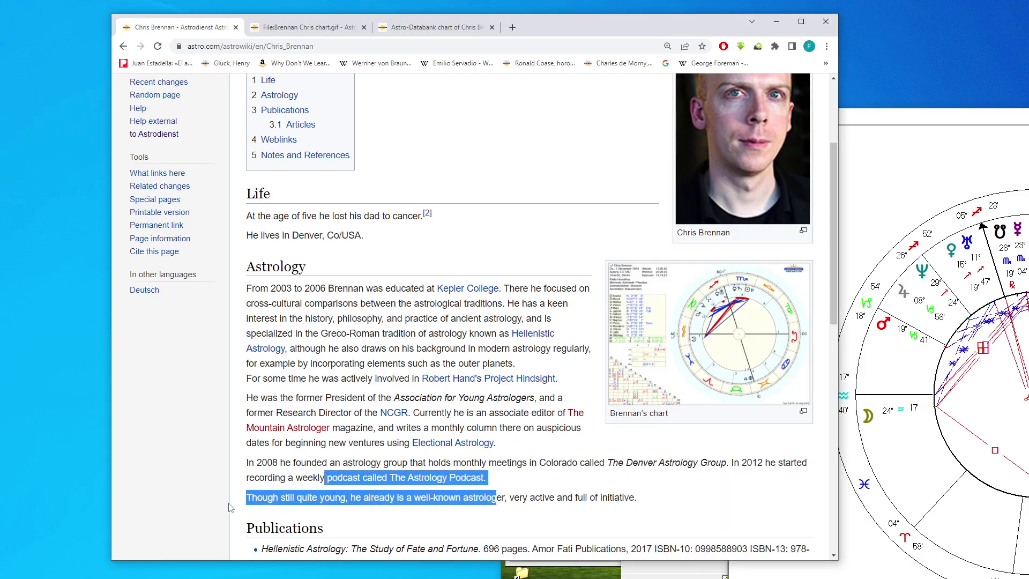
{"action": "left_click", "coordinate": [249, 473]}
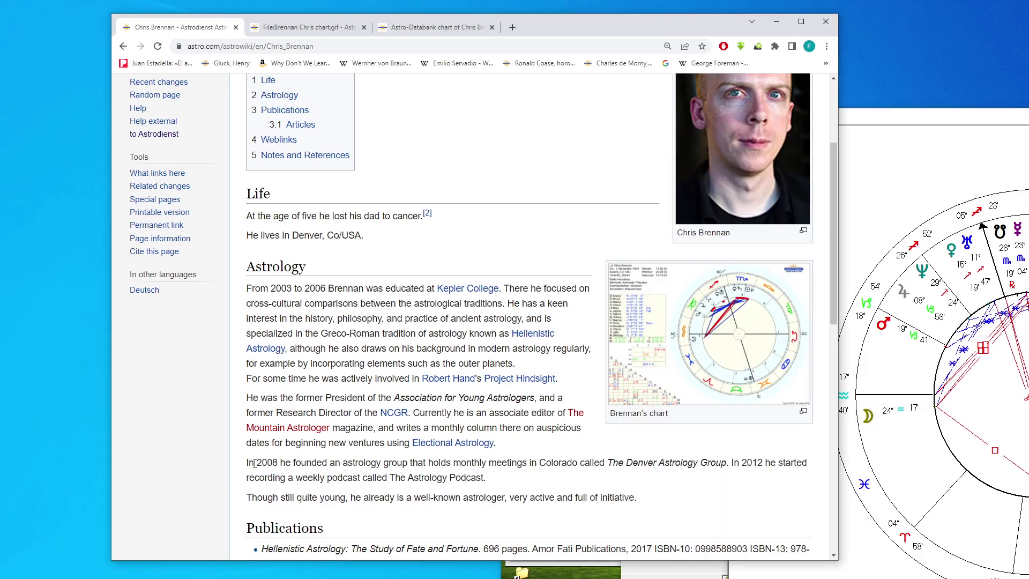
{"action": "left_click_drag", "start_coordinate": [252, 460], "coordinate": [572, 462]}
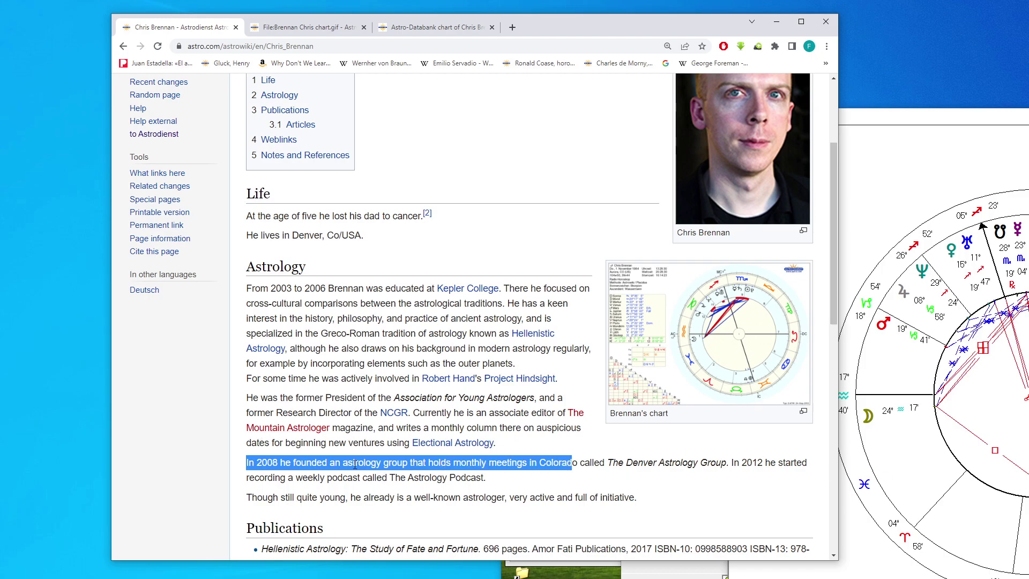
Step: Examine the full-size natal chart wheel in Solar Fire again, and return to the main window
{"action": "left_click", "coordinate": [1024, 411]}
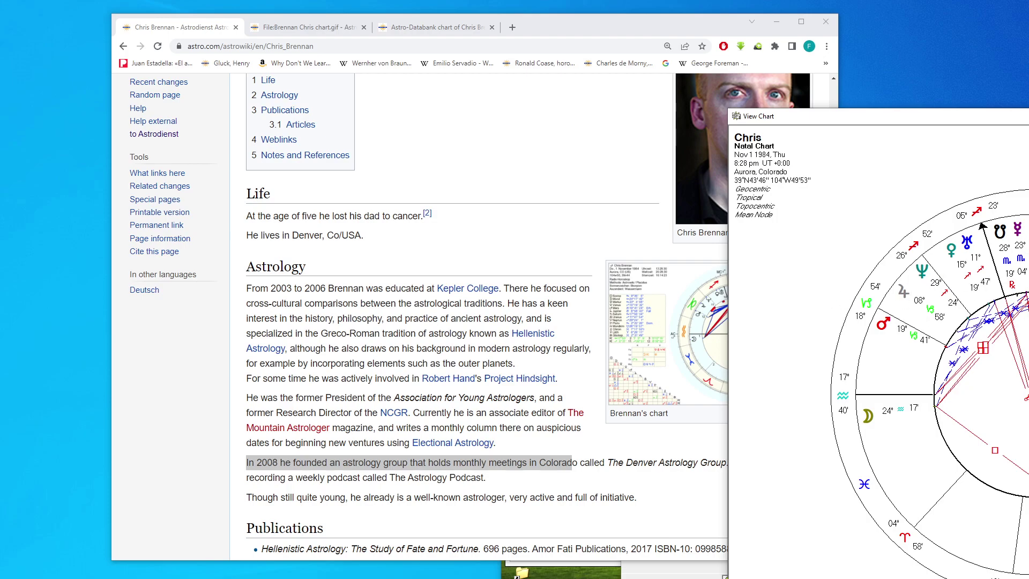
{"action": "key", "text": "Escape"}
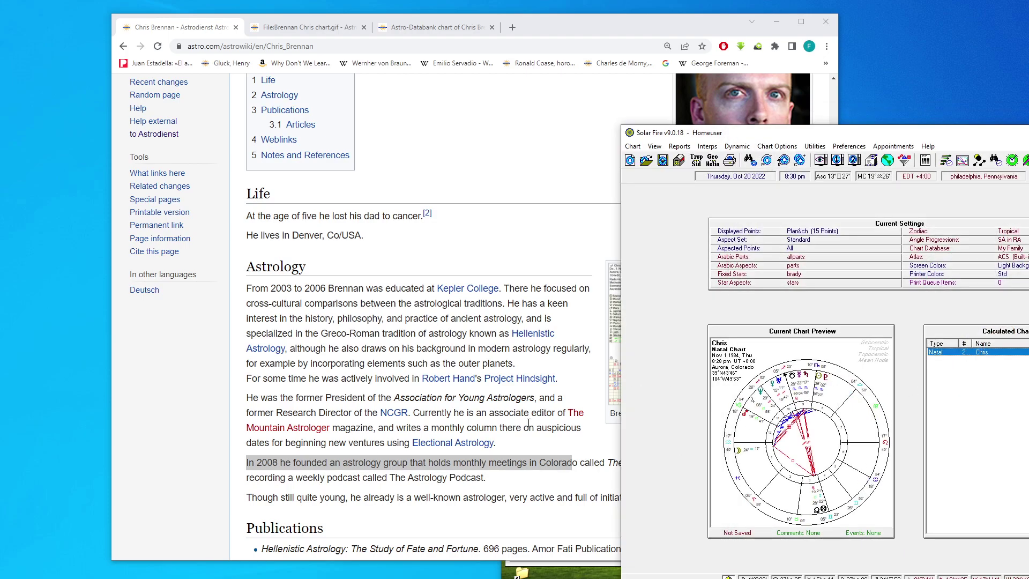
{"action": "left_click", "coordinate": [522, 442]}
{"action": "left_click", "coordinate": [801, 440]}
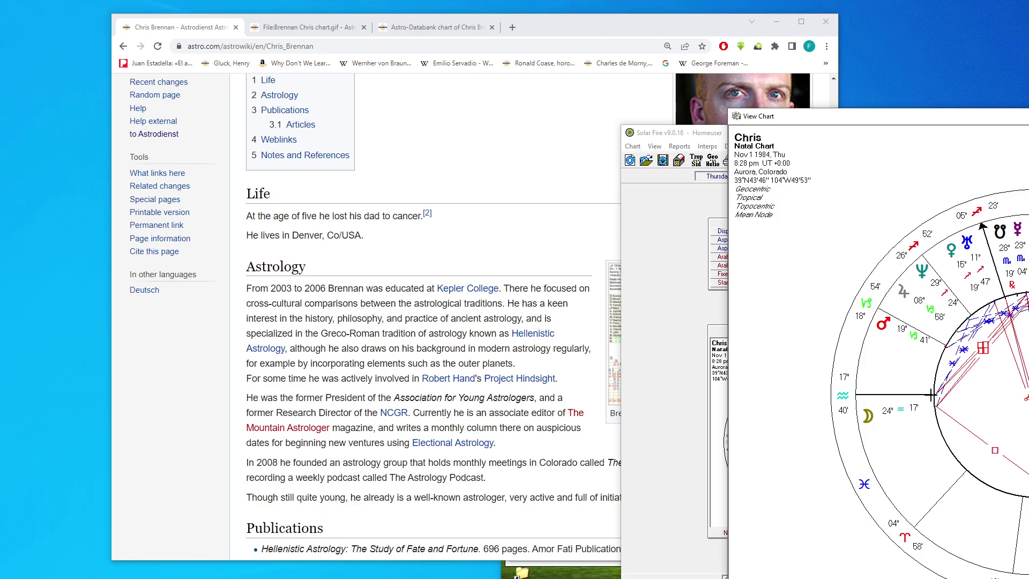
{"action": "key", "text": "Escape"}
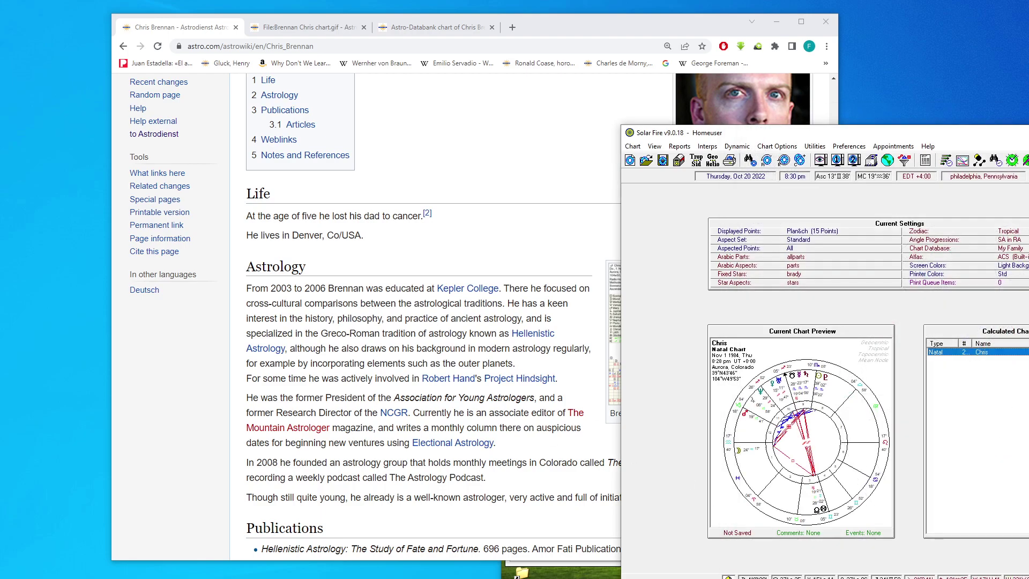
Step: Switch to the virtual machine and save the set of events in Polaris
{"action": "key", "text": "alt+Tab"}
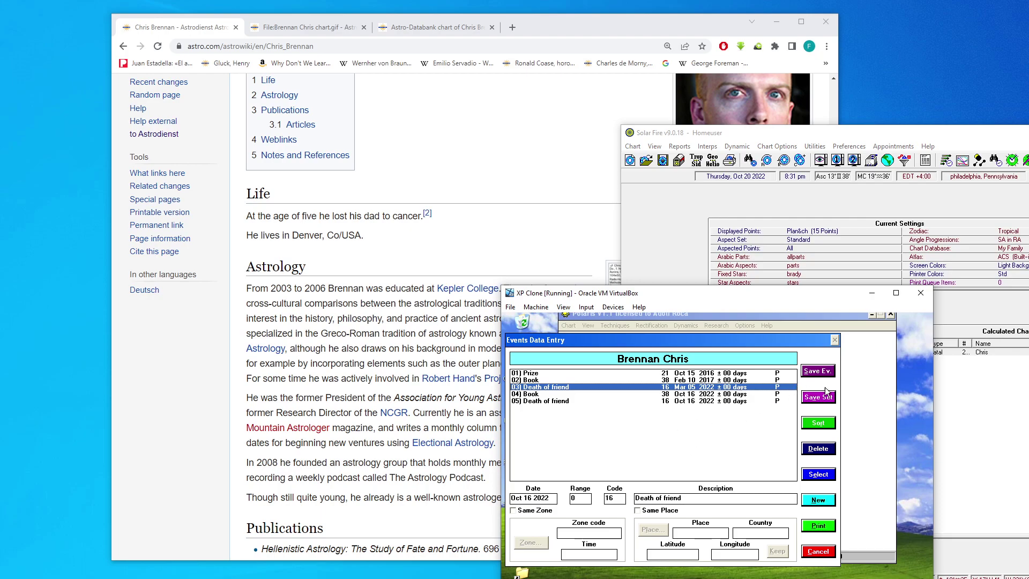
{"action": "left_click", "coordinate": [810, 397]}
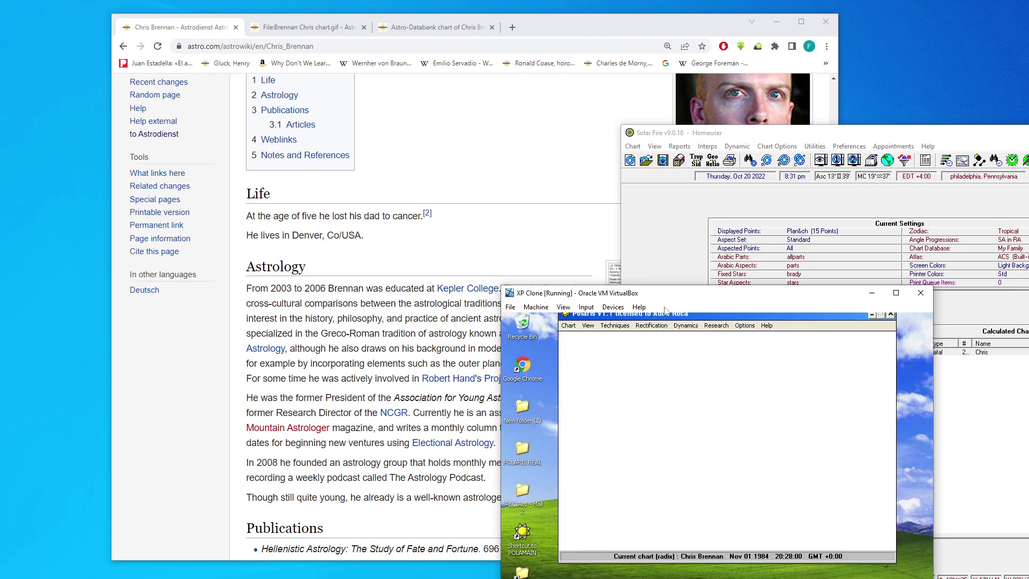
{"action": "left_click", "coordinate": [652, 325]}
{"action": "left_click", "coordinate": [665, 346]}
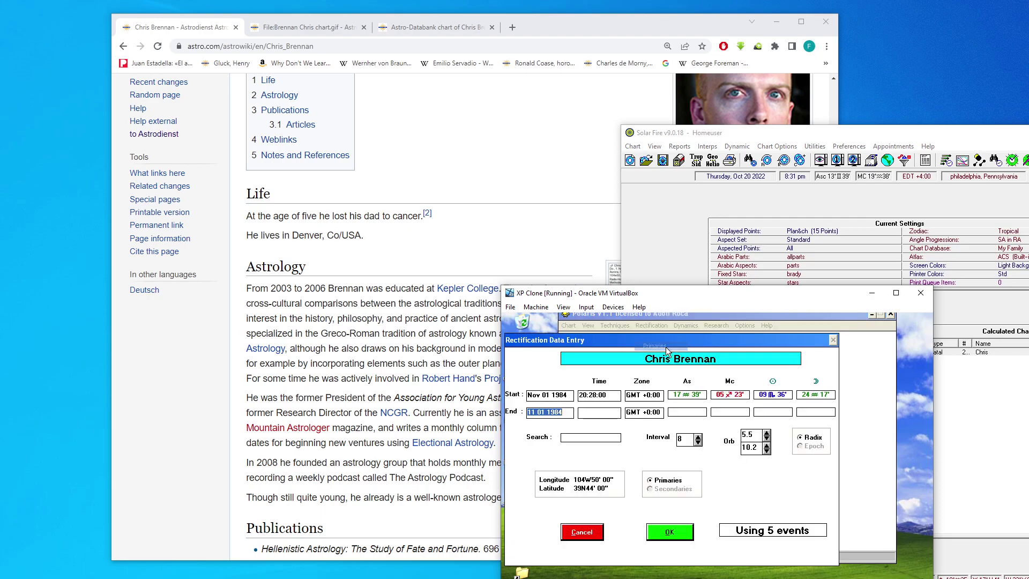
{"action": "left_click", "coordinate": [615, 397]}
{"action": "key", "text": "Escape"}
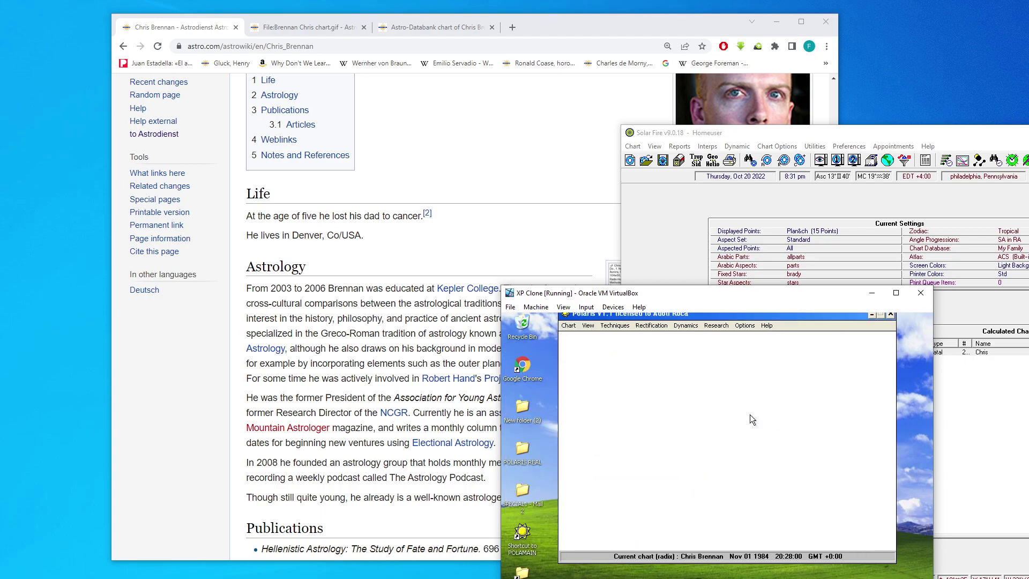
Step: Set up a Transits chart for the natal chart in Solar Fire with precession correction and converse turned off, keeping the dialog clear of the event list
{"action": "left_click", "coordinate": [940, 408]}
{"action": "key", "text": "ctrl+t"}
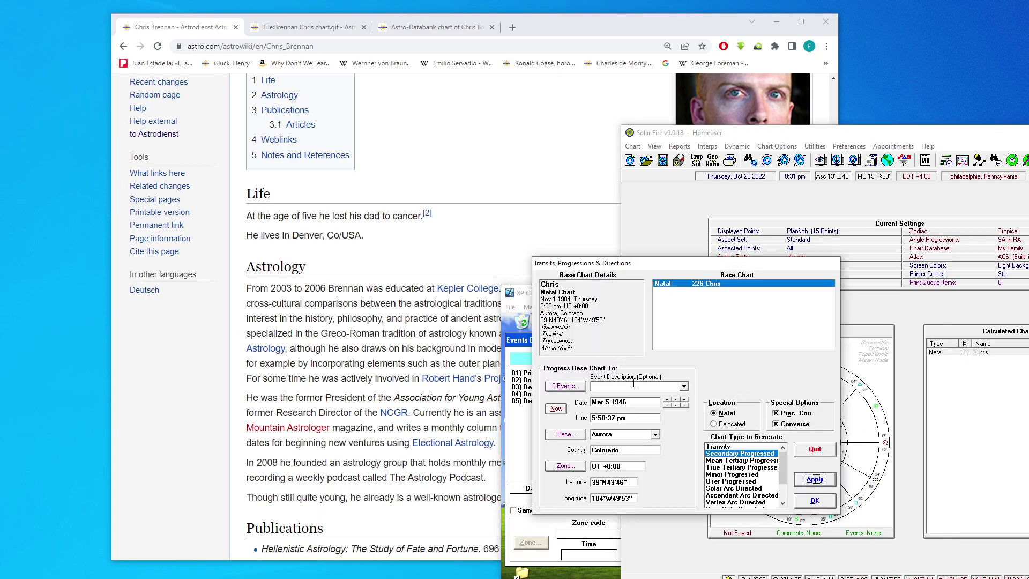
{"action": "left_click", "coordinate": [729, 447]}
{"action": "left_click", "coordinate": [777, 424]}
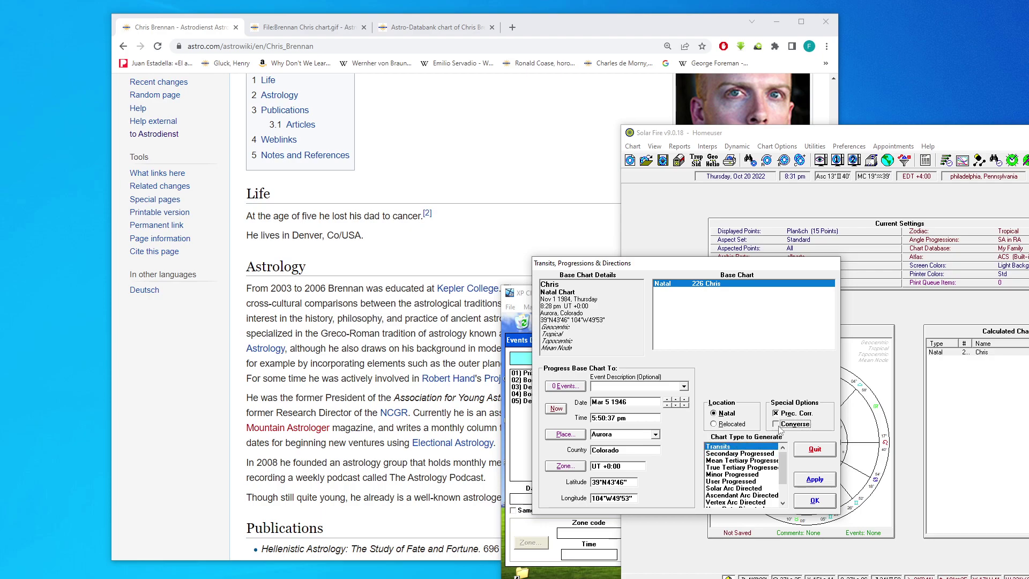
{"action": "left_click", "coordinate": [784, 414]}
{"action": "left_click_drag", "start_coordinate": [811, 266], "coordinate": [993, 257]}
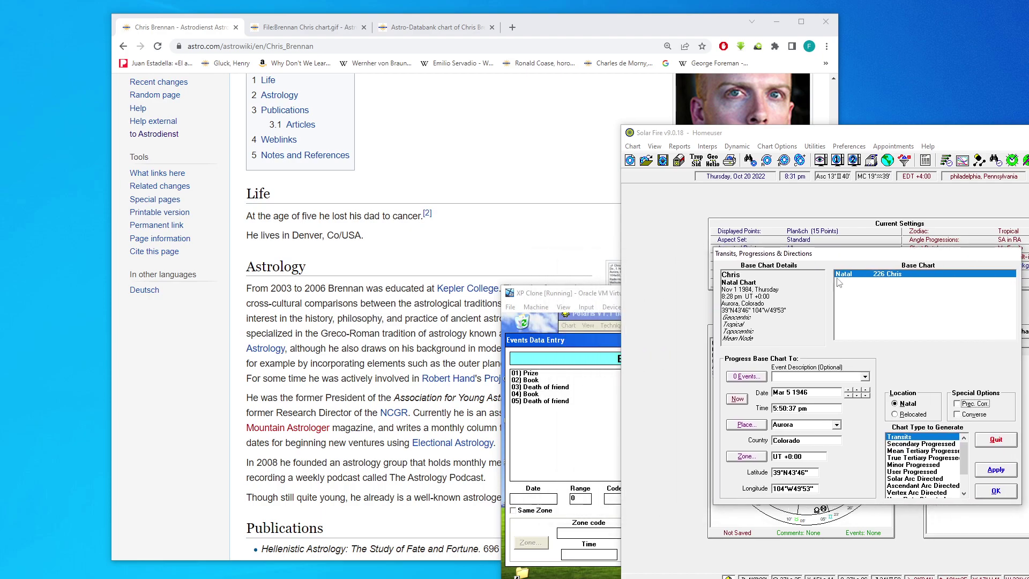
Step: Bring the Polaris event dates into view and generate a Transits chart for Mar 5 2022 from the natal chart in Solar Fire
{"action": "left_click_drag", "start_coordinate": [609, 294], "coordinate": [270, 236]}
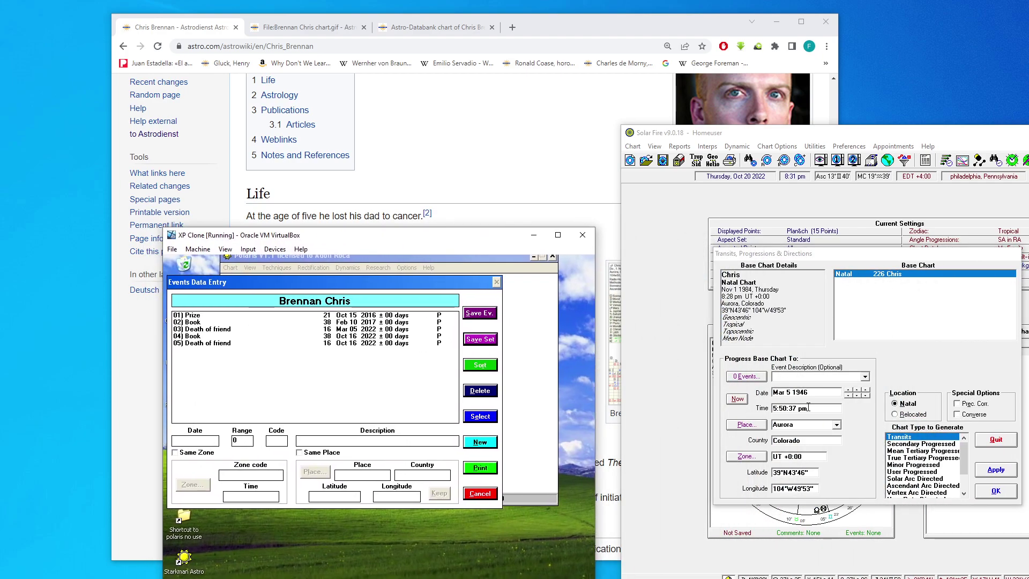
{"action": "left_click", "coordinate": [823, 392]}
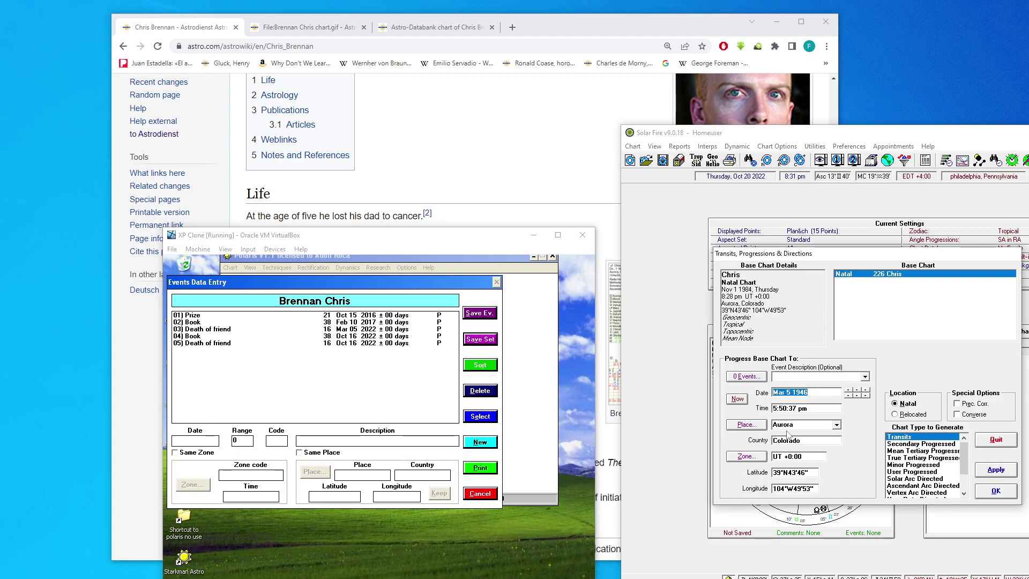
{"action": "type", "text": "3"}
{"action": "type", "text": " 5 2022"}
{"action": "key", "text": "Tab"}
{"action": "key", "text": "Tab"}
{"action": "key", "text": "Tab"}
{"action": "left_click", "coordinate": [986, 471]}
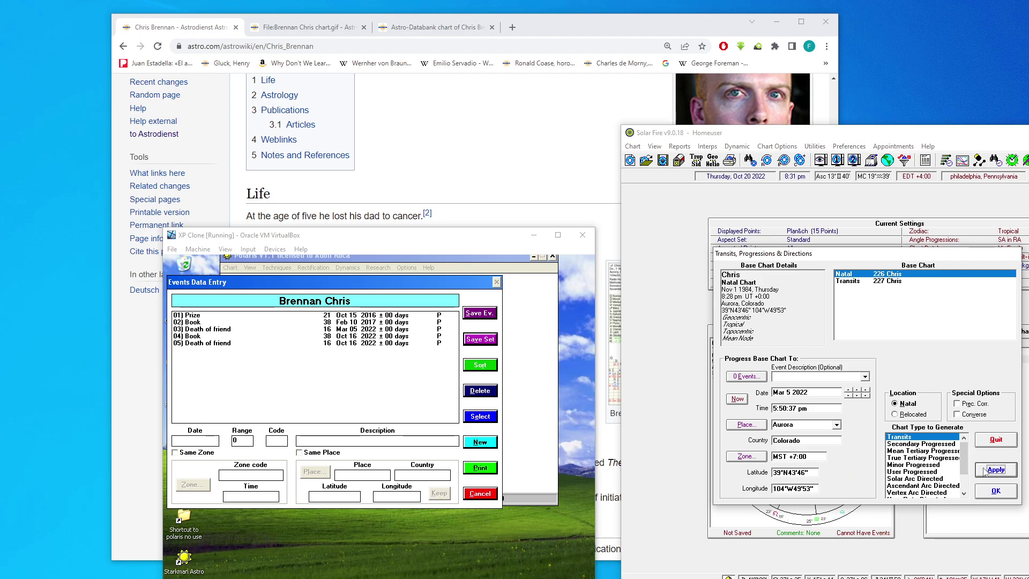
{"action": "left_click", "coordinate": [988, 489]}
Step: View a BiWheel with the natal chart inside and the newest Mar 5 2022 transits outside, and compare it with the event list
{"action": "left_click", "coordinate": [982, 399]}
{"action": "left_click", "coordinate": [853, 160]}
{"action": "left_click", "coordinate": [710, 323]}
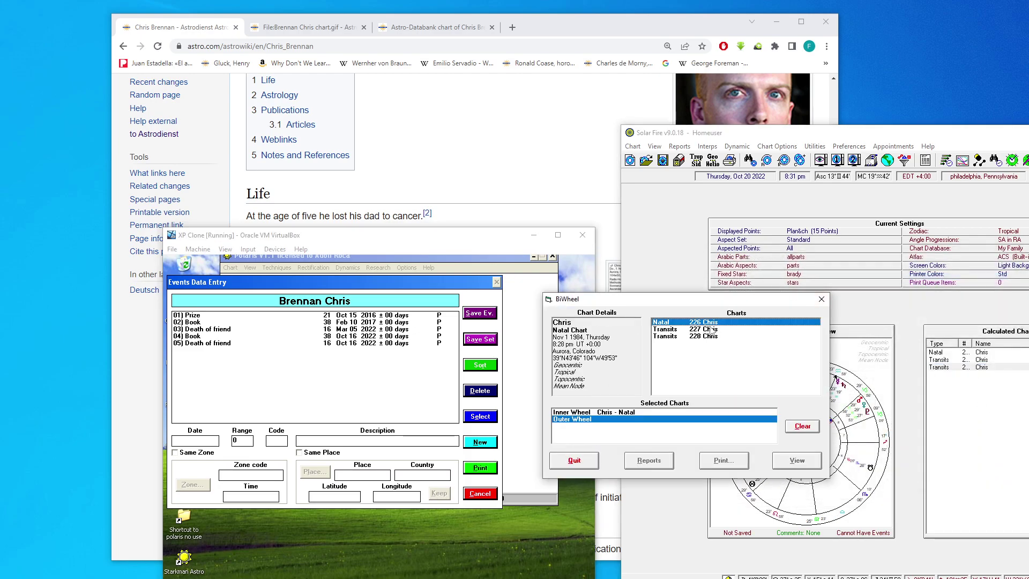
{"action": "double_click", "coordinate": [711, 336]}
{"action": "left_click", "coordinate": [798, 460]}
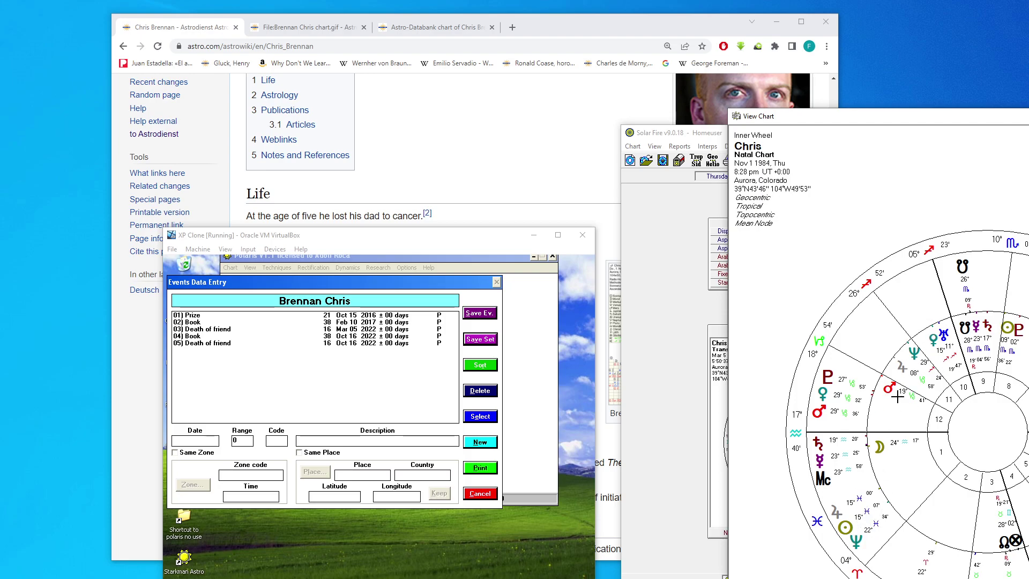
{"action": "left_click", "coordinate": [323, 405]}
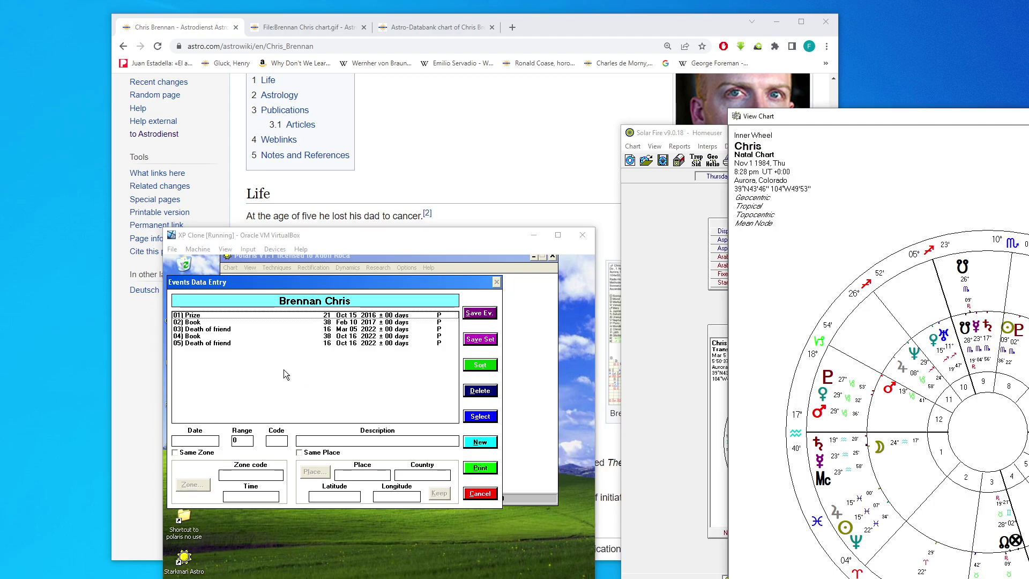
Step: Generate a second Transits chart for Mar 5 2022 from the natal chart with Converse turned on
{"action": "key", "text": "Escape"}
{"action": "key", "text": "ctrl+t"}
{"action": "left_click", "coordinate": [670, 285]}
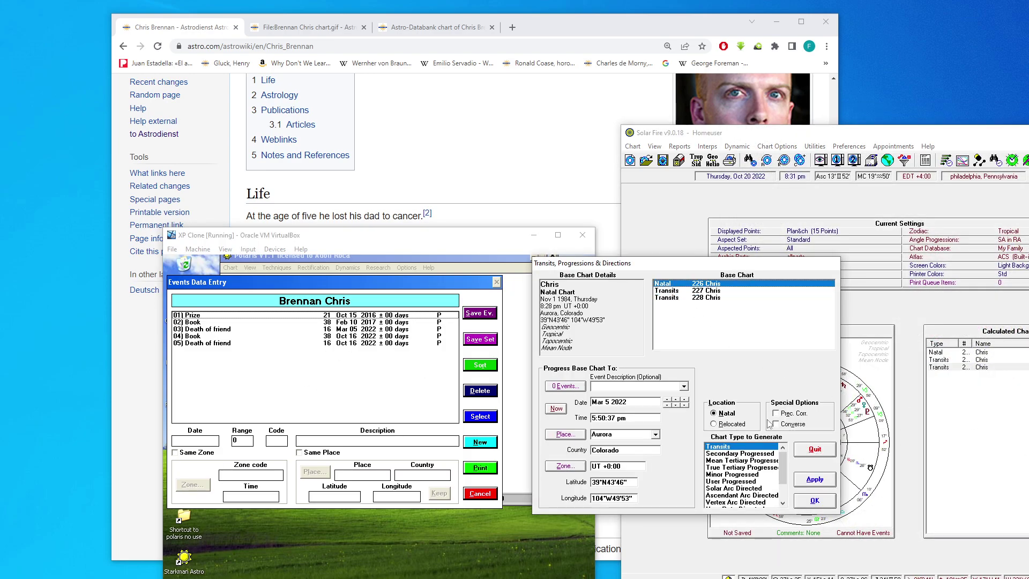
{"action": "left_click", "coordinate": [777, 422]}
{"action": "left_click", "coordinate": [816, 479]}
Step: View a BiWheel with the natal chart inside and the converse Mar 5 2022 transits outside
{"action": "key", "text": "ctrl+b"}
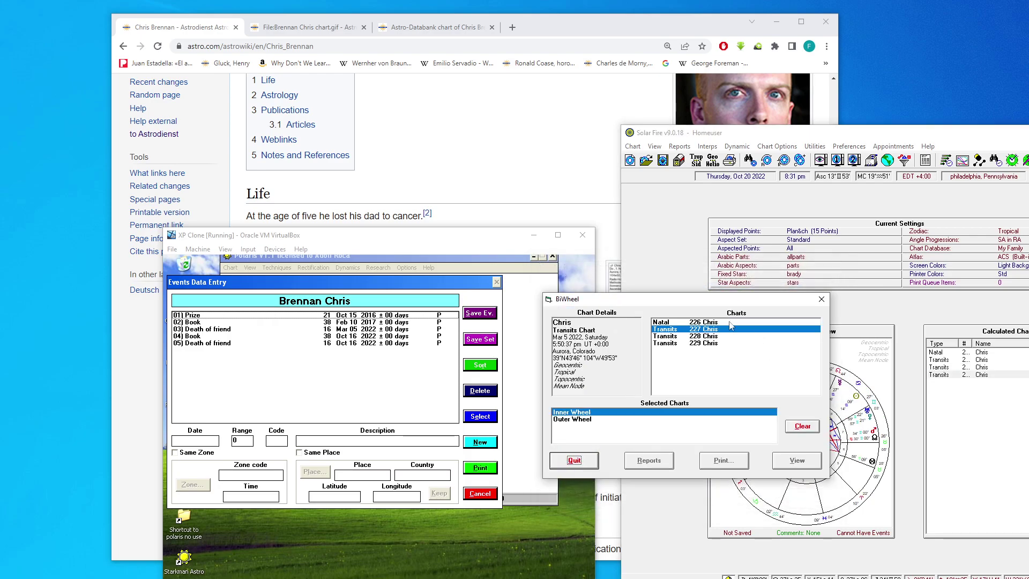
{"action": "left_click", "coordinate": [726, 329]}
{"action": "left_click", "coordinate": [701, 323]}
{"action": "double_click", "coordinate": [682, 343]}
{"action": "left_click", "coordinate": [797, 460]}
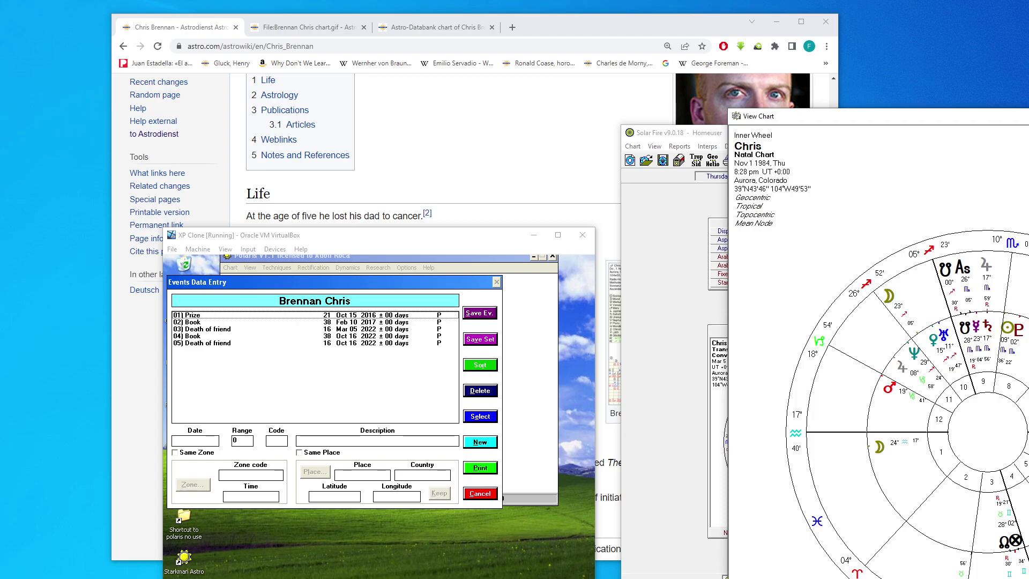
{"action": "left_click", "coordinate": [997, 311]}
Step: Close the BiWheel and rebuild it with the same natal and converse transits charts to examine them again
{"action": "key", "text": "Escape"}
{"action": "key", "text": "ctrl+b"}
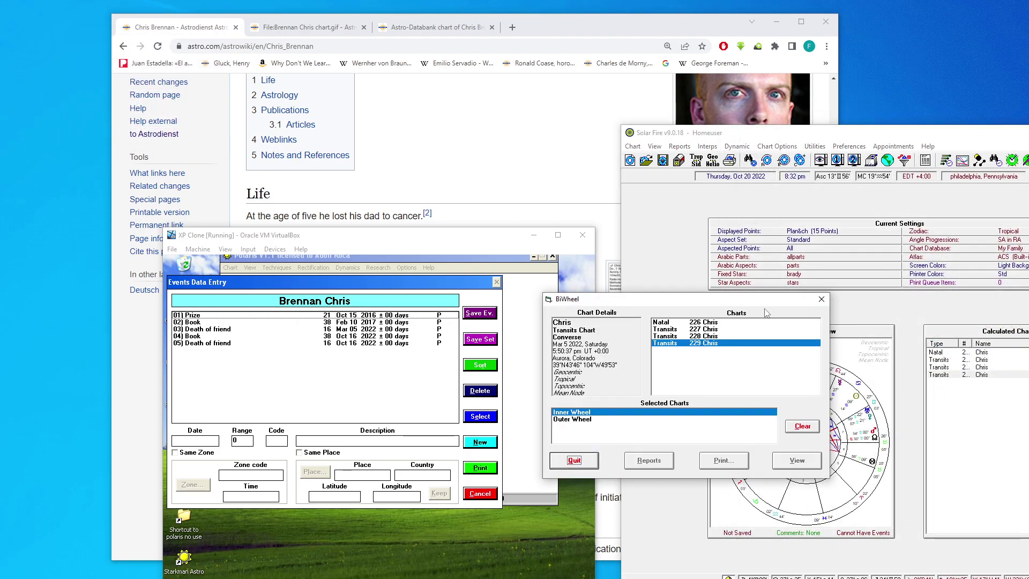
{"action": "left_click", "coordinate": [739, 321]}
{"action": "left_click", "coordinate": [713, 343]}
{"action": "left_click", "coordinate": [789, 468]}
{"action": "left_click", "coordinate": [797, 461]}
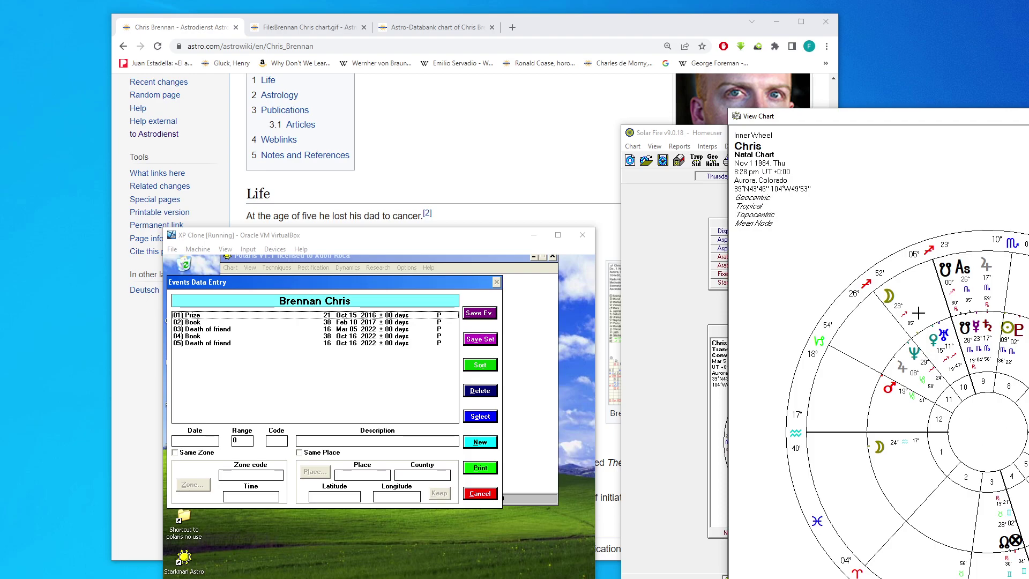
{"action": "left_click", "coordinate": [298, 371]}
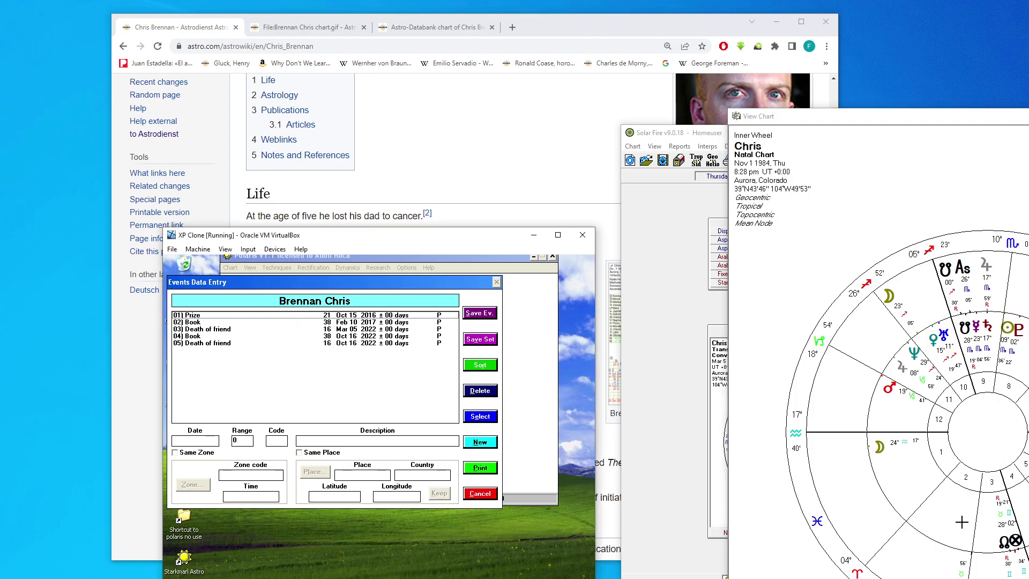
{"action": "key", "text": "Escape"}
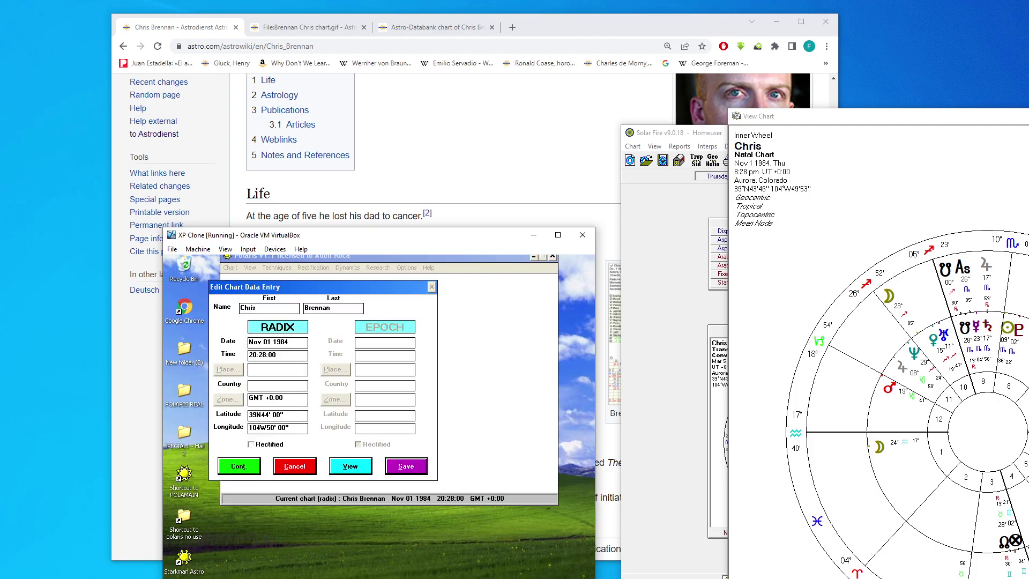
{"action": "key", "text": "Escape"}
{"action": "left_click", "coordinate": [971, 477]}
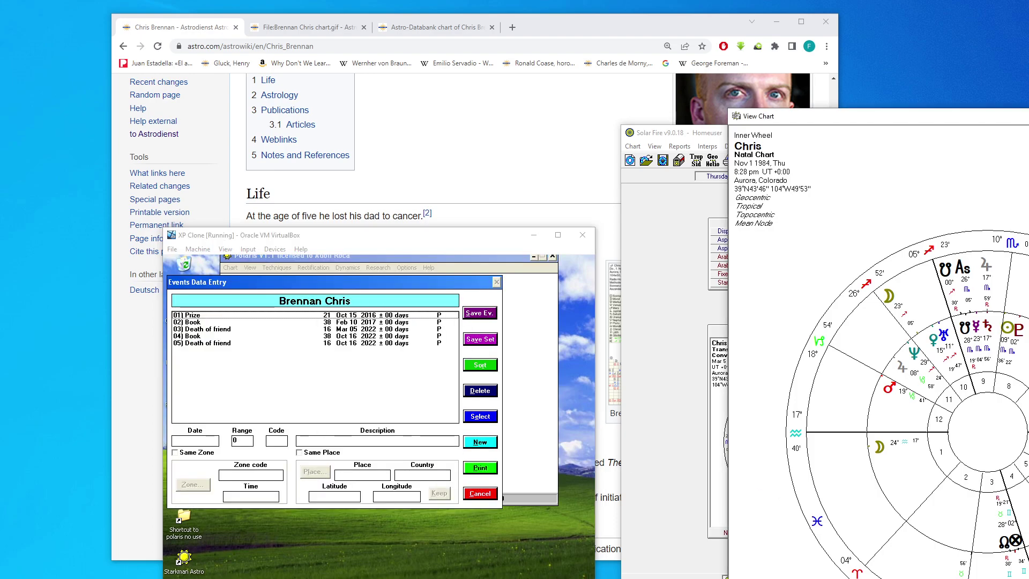
{"action": "key", "text": "Escape"}
{"action": "key", "text": "F4"}
{"action": "key", "text": "Escape"}
{"action": "key", "text": "F6"}
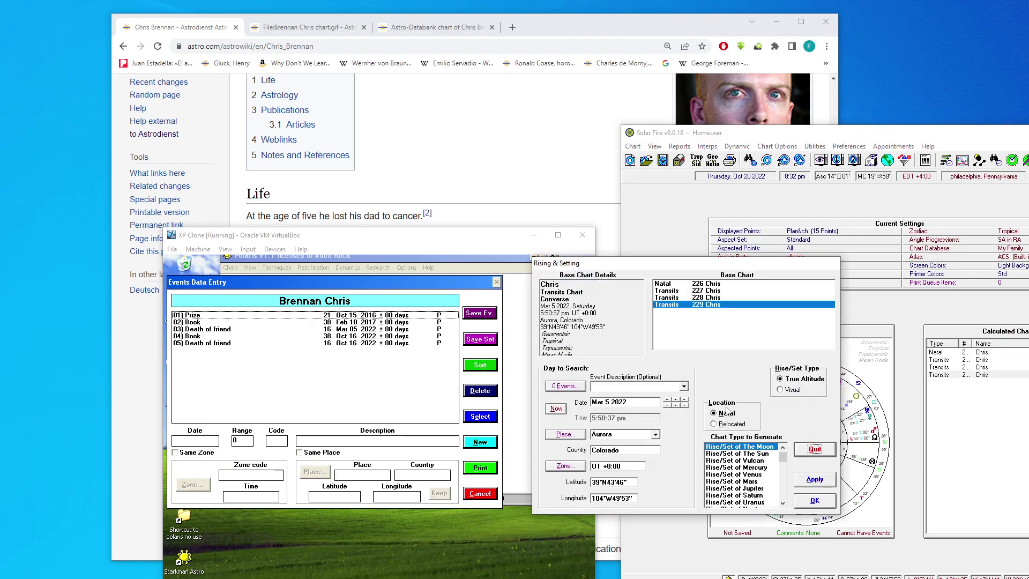
Step: Generate a converse Transits chart for Oct 16 2022 from the natal chart
{"action": "key", "text": "F4"}
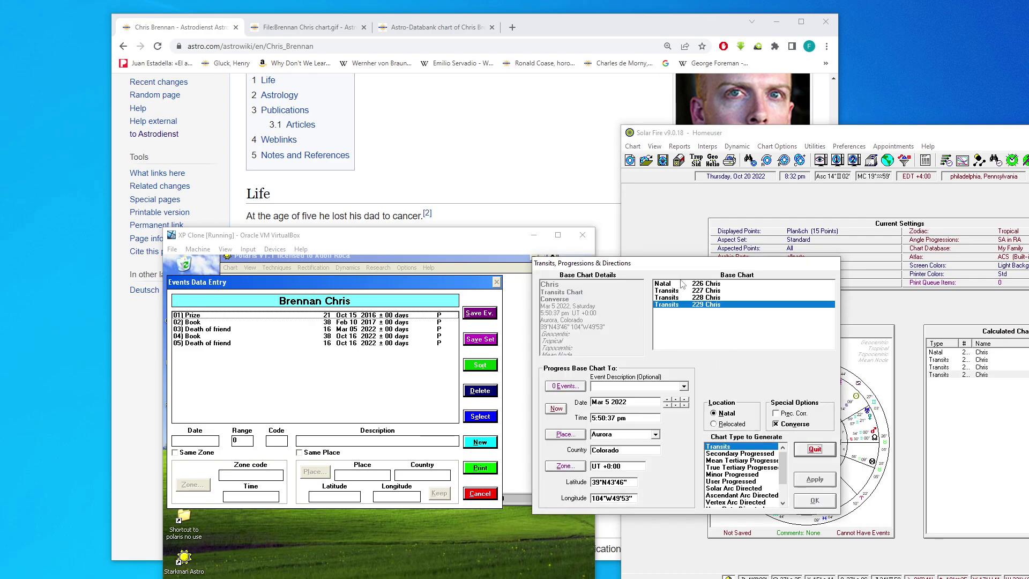
{"action": "left_click", "coordinate": [683, 284]}
{"action": "left_click", "coordinate": [642, 406]}
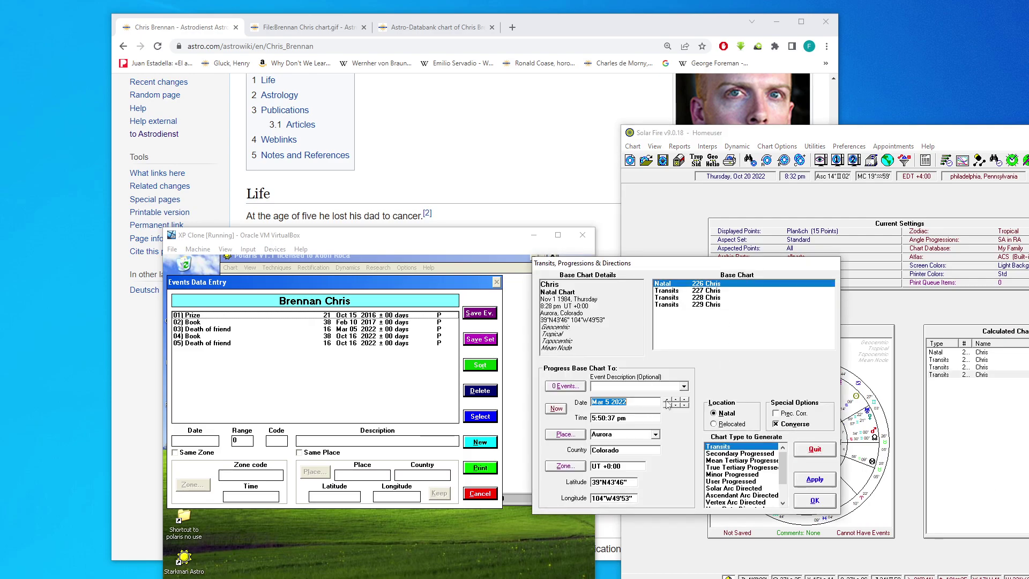
{"action": "type", "text": "10 16 2022"}
{"action": "key", "text": "Tab"}
{"action": "key", "text": "Tab"}
{"action": "key", "text": "Tab"}
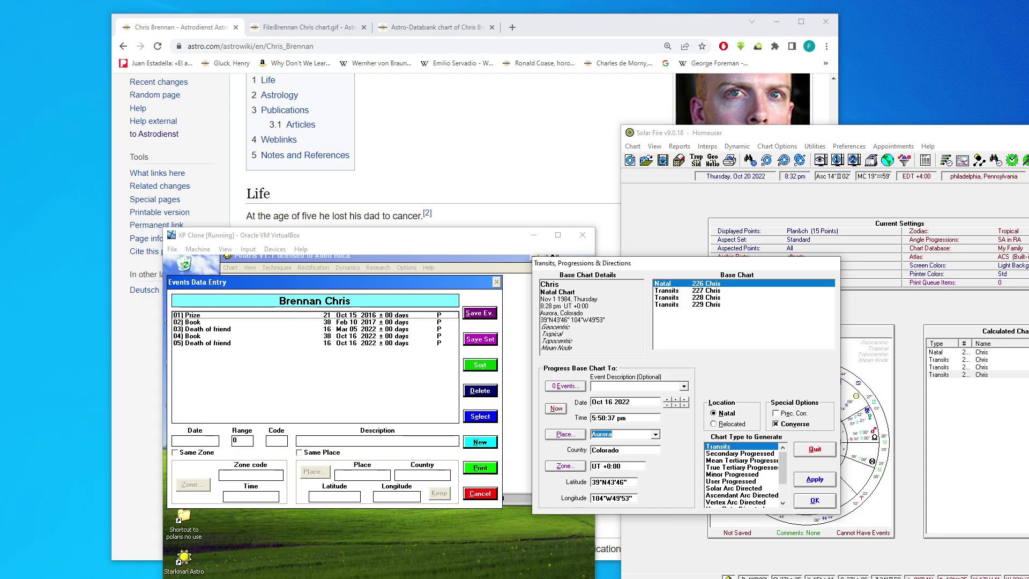
{"action": "left_click", "coordinate": [809, 498]}
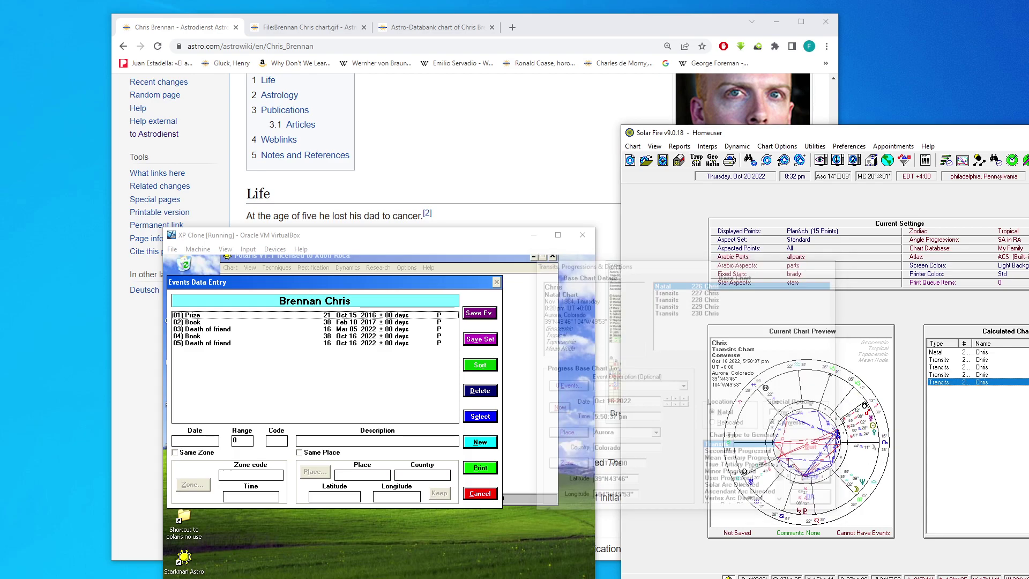
Step: Examine a BiWheel of the natal chart with the converse Oct 16 2022 transits on the outer wheel, and close it
{"action": "key", "text": "F2"}
{"action": "left_click", "coordinate": [673, 324]}
{"action": "left_click", "coordinate": [672, 350]}
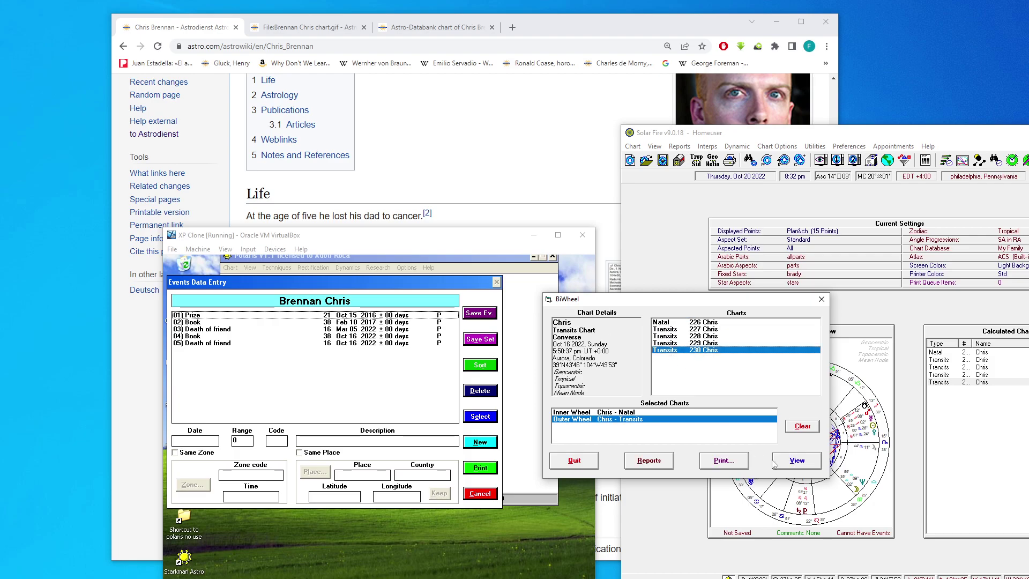
{"action": "left_click", "coordinate": [777, 461]}
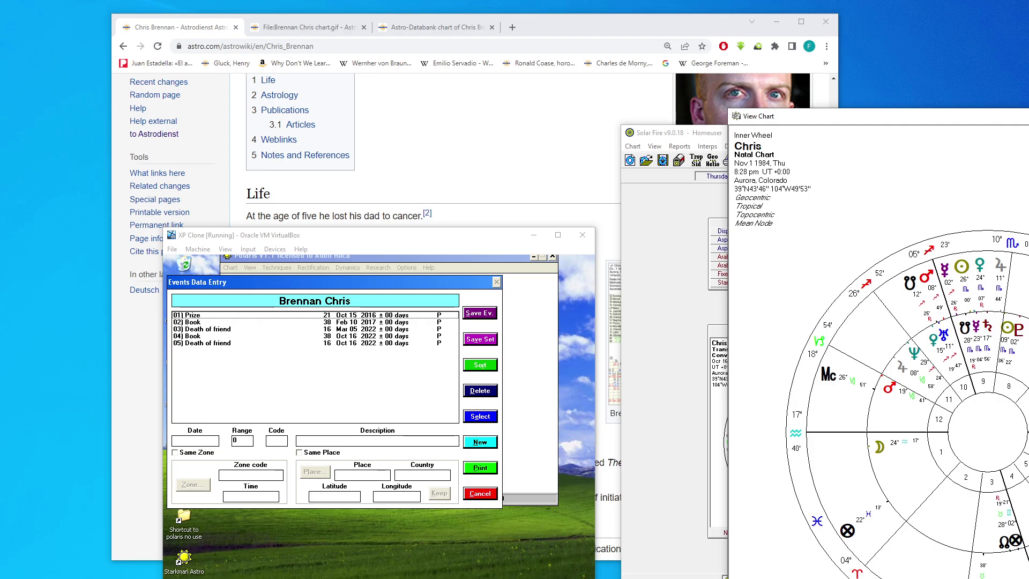
{"action": "key", "text": "Escape"}
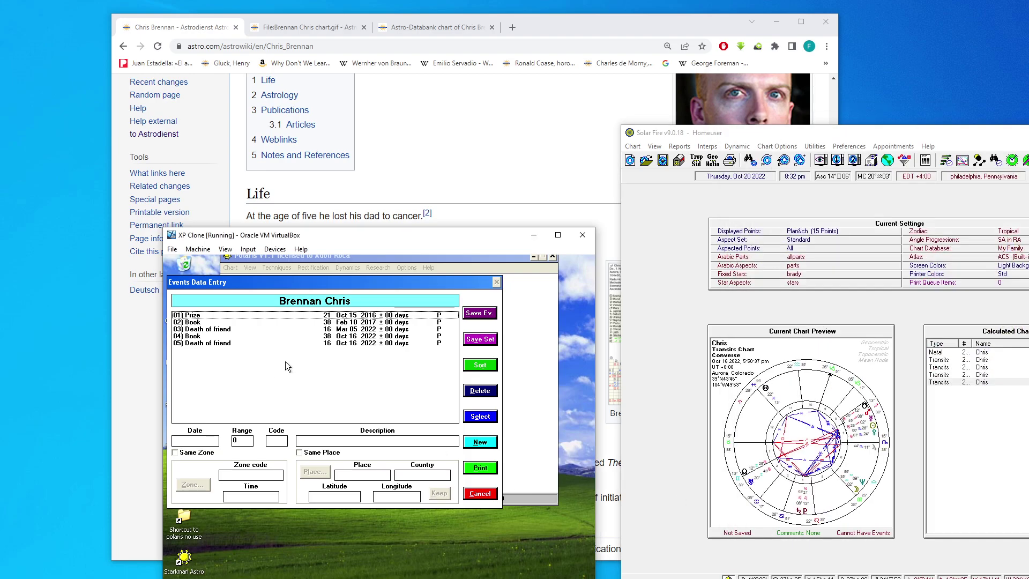
Step: Leave the event list in Polaris and set up a rectification search from 20:00:00 to 21:00:00 on the birth date
{"action": "left_click", "coordinate": [285, 361]}
{"action": "key", "text": "Escape"}
{"action": "left_click", "coordinate": [313, 267]}
{"action": "left_click", "coordinate": [317, 289]}
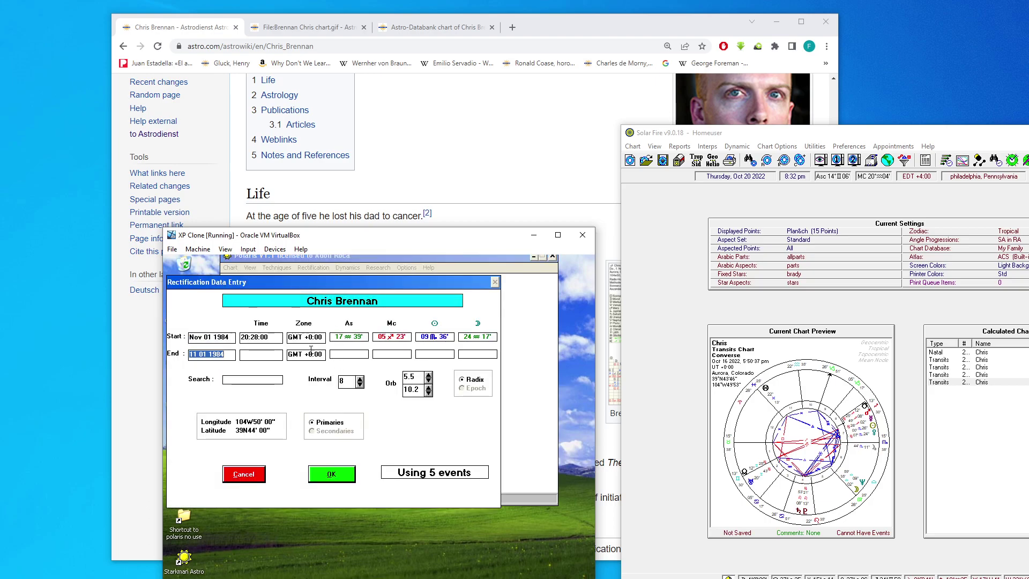
{"action": "left_click", "coordinate": [275, 354]}
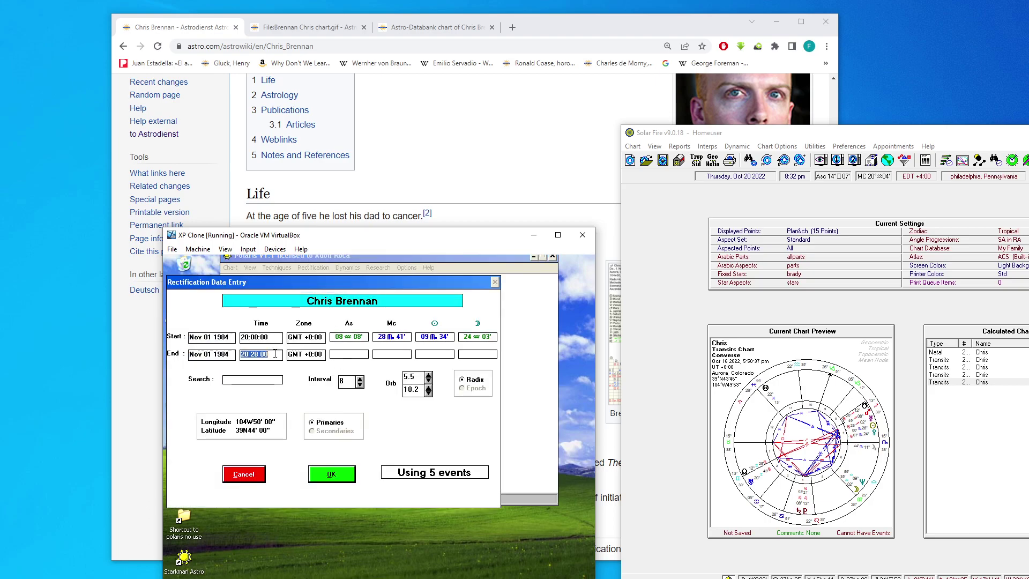
{"action": "type", "text": "21"}
{"action": "key", "text": "Tab"}
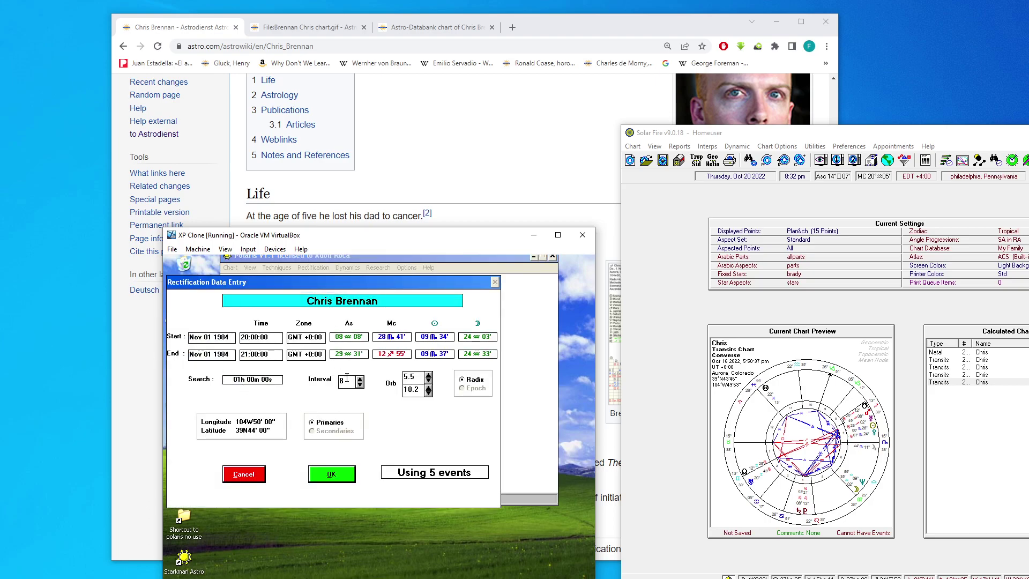
Step: Set the rectification interval to 4, adjust the orbs, and run the search
{"action": "key", "text": "BackSpace"}
{"action": "type", "text": "4"}
{"action": "key", "text": "Tab"}
{"action": "left_click", "coordinate": [429, 376]}
{"action": "left_click", "coordinate": [417, 387]}
{"action": "left_click_drag", "start_coordinate": [411, 388], "coordinate": [404, 388]}
{"action": "type", "text": "1"}
{"action": "left_click", "coordinate": [319, 480]}
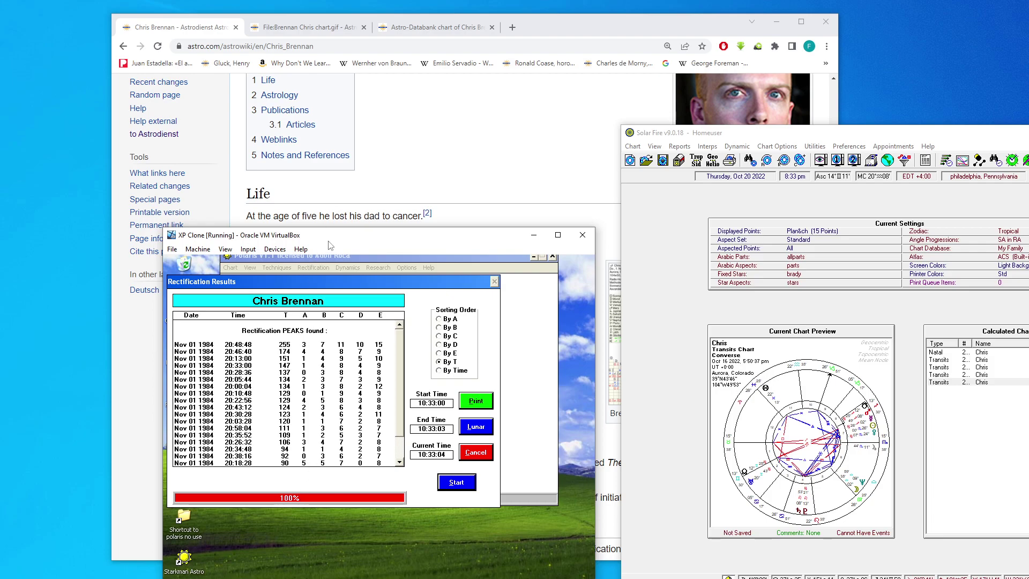
Step: Capture the rectification peaks list with Snipping Tool and place the snip beside the virtual machine window
{"action": "left_click_drag", "start_coordinate": [329, 242], "coordinate": [364, 241]}
{"action": "key", "text": "super"}
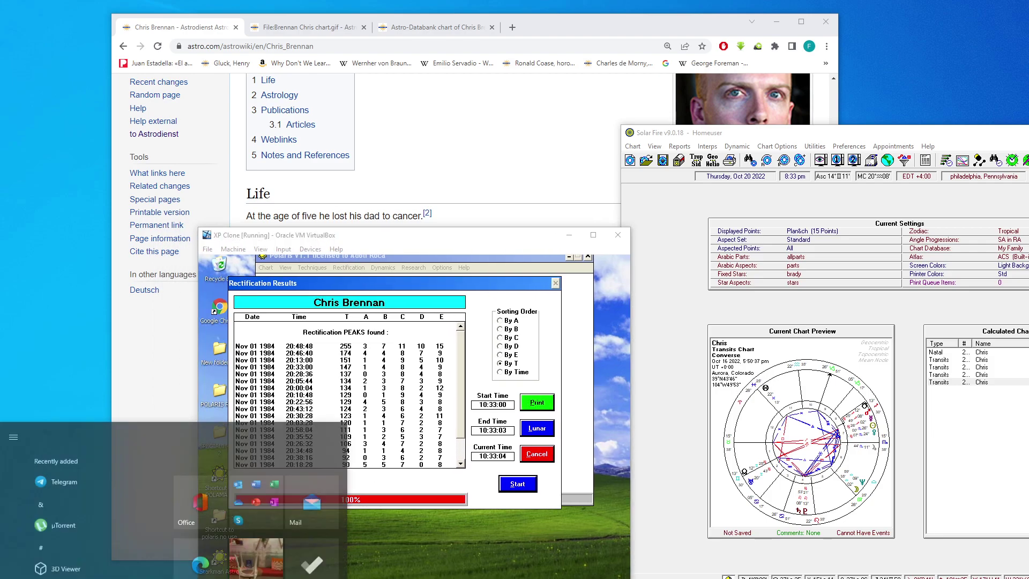
{"action": "type", "text": "sni"}
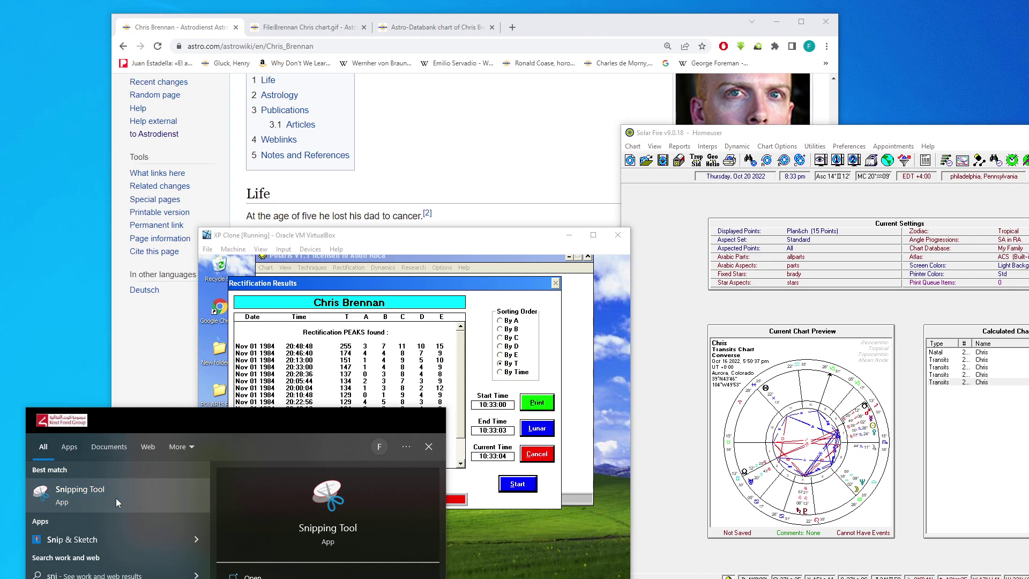
{"action": "key", "text": "Return"}
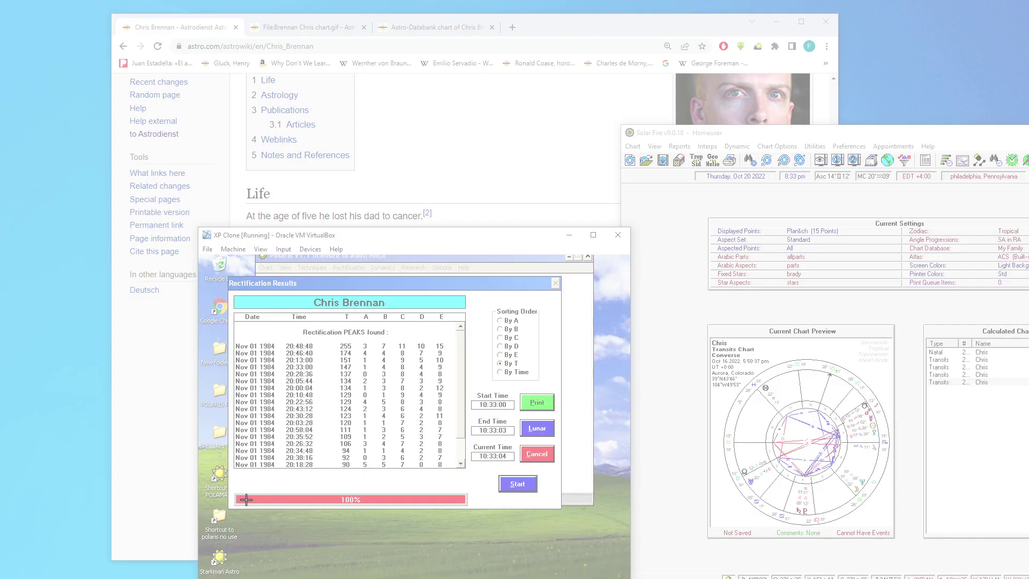
{"action": "left_click_drag", "start_coordinate": [207, 520], "coordinate": [618, 198]}
{"action": "left_click_drag", "start_coordinate": [353, 111], "coordinate": [935, 95]}
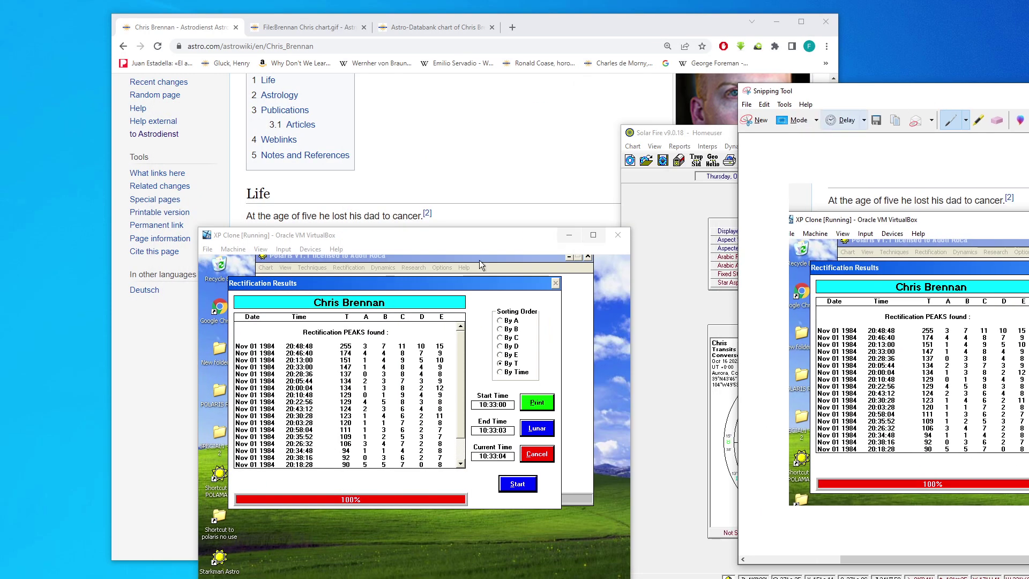
Step: Capture a new snip showing the rectification peaks down to the end of the list, and keep it beside the virtual machine
{"action": "left_click_drag", "start_coordinate": [459, 382], "coordinate": [459, 397]}
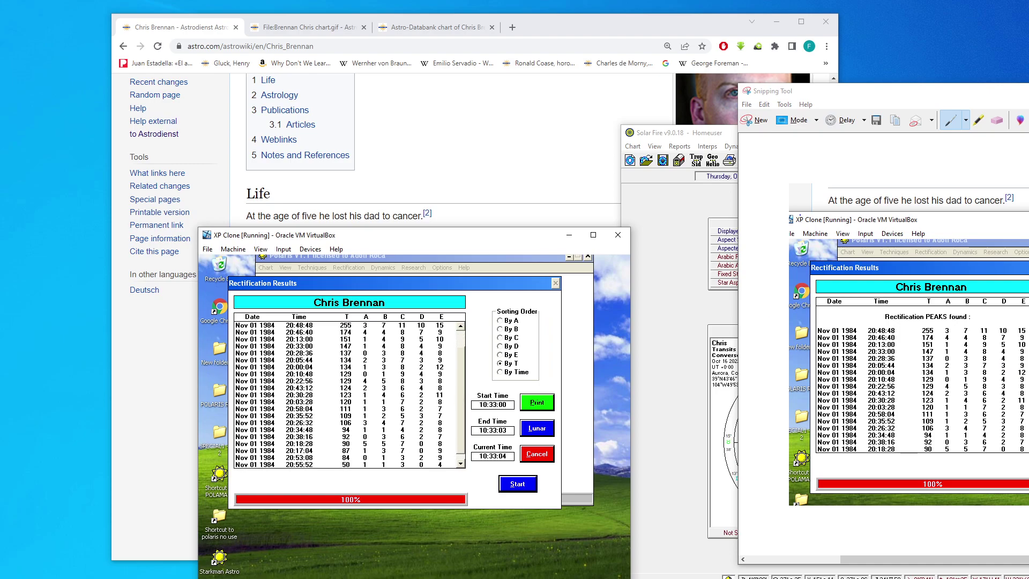
{"action": "left_click", "coordinate": [746, 119]}
{"action": "left_click", "coordinate": [758, 179]}
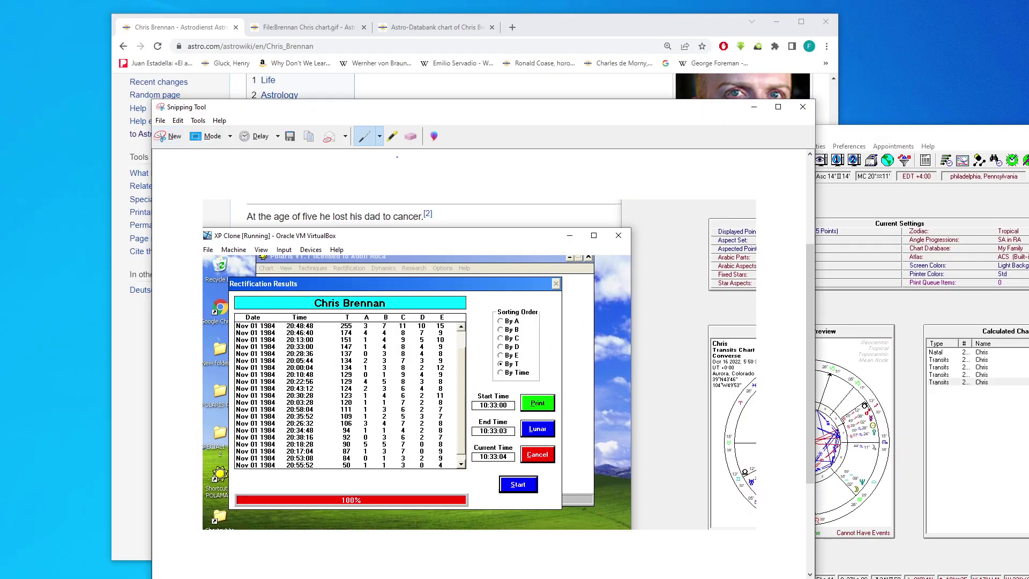
{"action": "left_click_drag", "start_coordinate": [386, 115], "coordinate": [980, 186]}
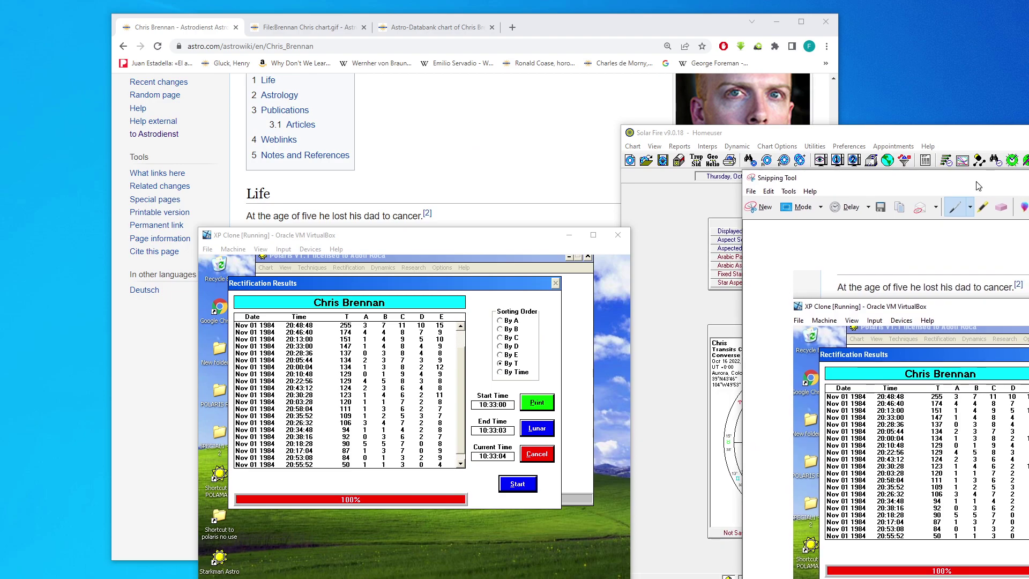
Step: Close the rectification results and open the primary Directions for the radix chart in Polaris
{"action": "left_click", "coordinate": [536, 453]}
{"action": "left_click", "coordinate": [312, 267]}
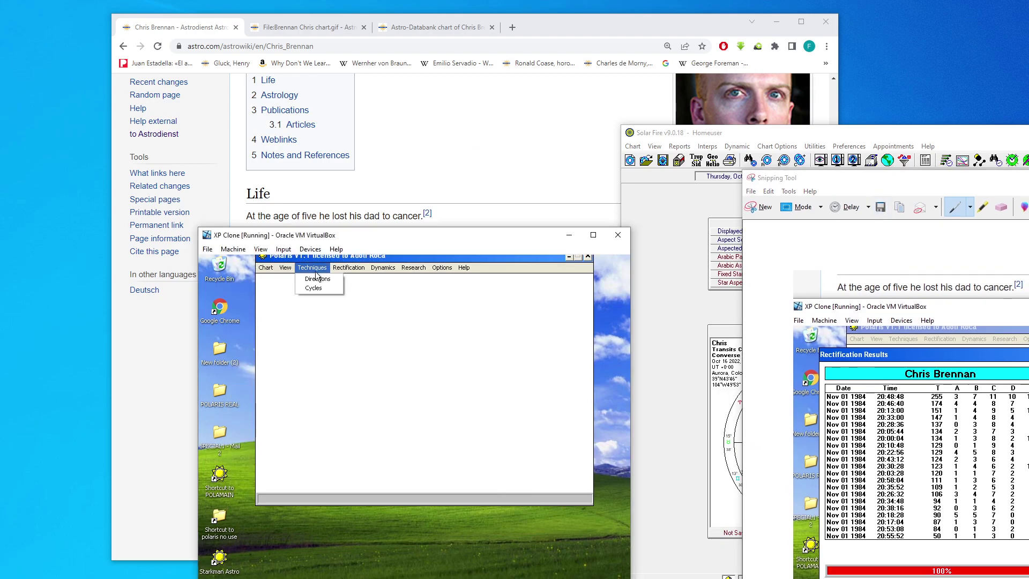
{"action": "left_click", "coordinate": [317, 279]}
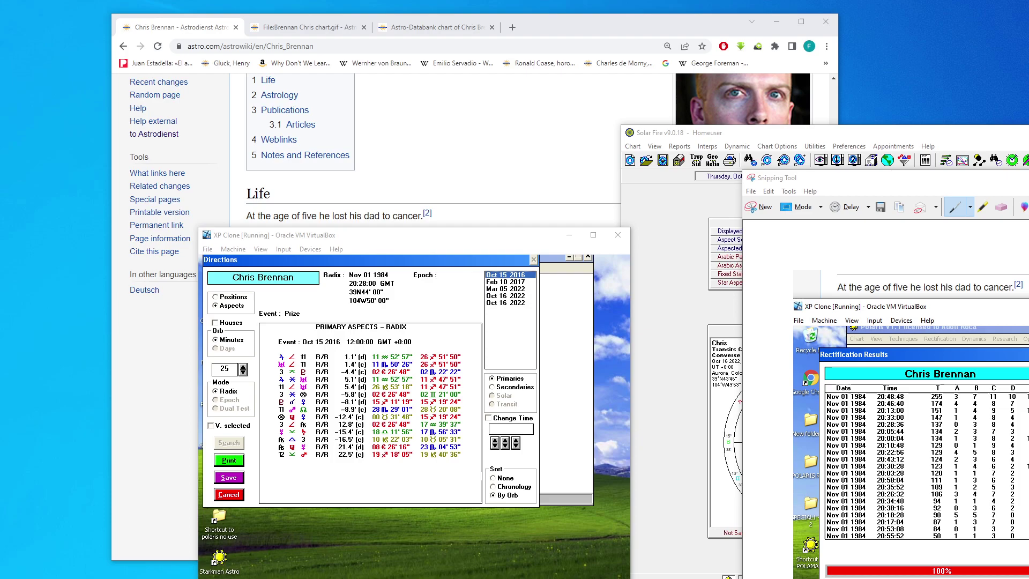
Step: Enable changing the birth time and calculate the primary directions for the Mar 05 2022 death of friend event
{"action": "left_click", "coordinate": [525, 418]}
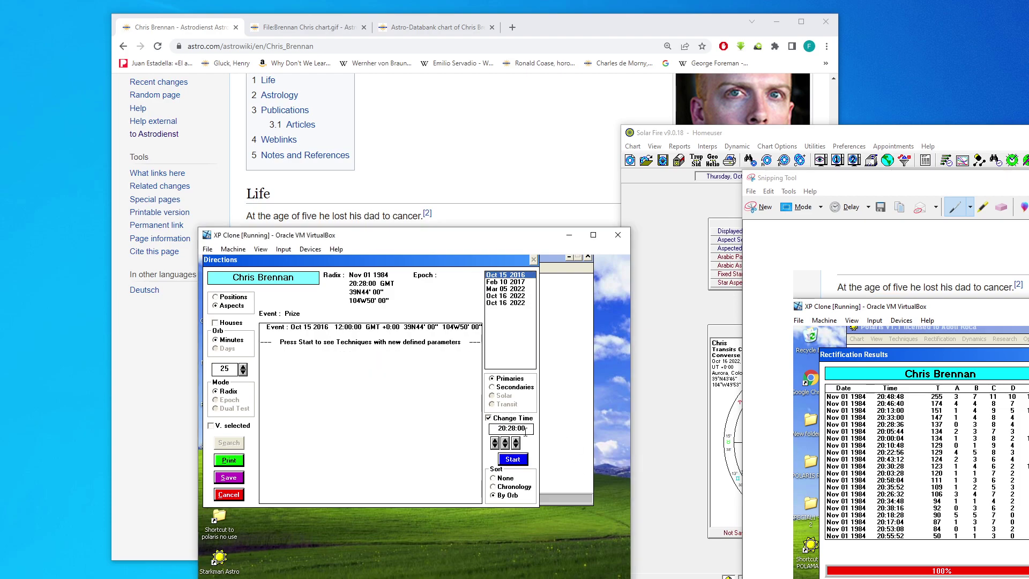
{"action": "left_click", "coordinate": [523, 432]}
{"action": "mouse_move", "coordinate": [525, 432]}
{"action": "left_mouse_down"}
{"action": "mouse_move", "coordinate": [498, 429]}
{"action": "mouse_move", "coordinate": [508, 428]}
{"action": "left_mouse_up"}
{"action": "left_click", "coordinate": [517, 296]}
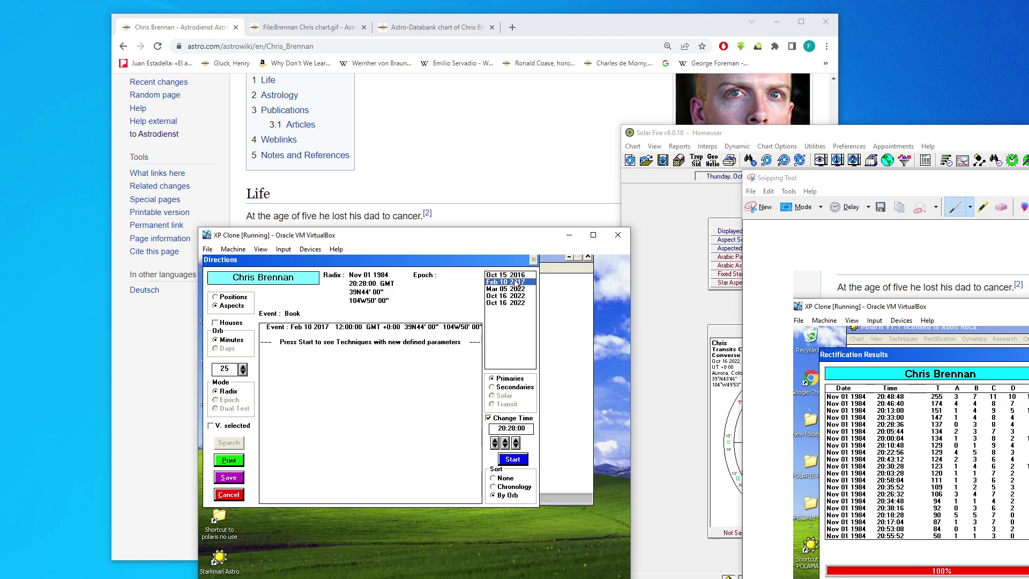
{"action": "left_click", "coordinate": [521, 275]}
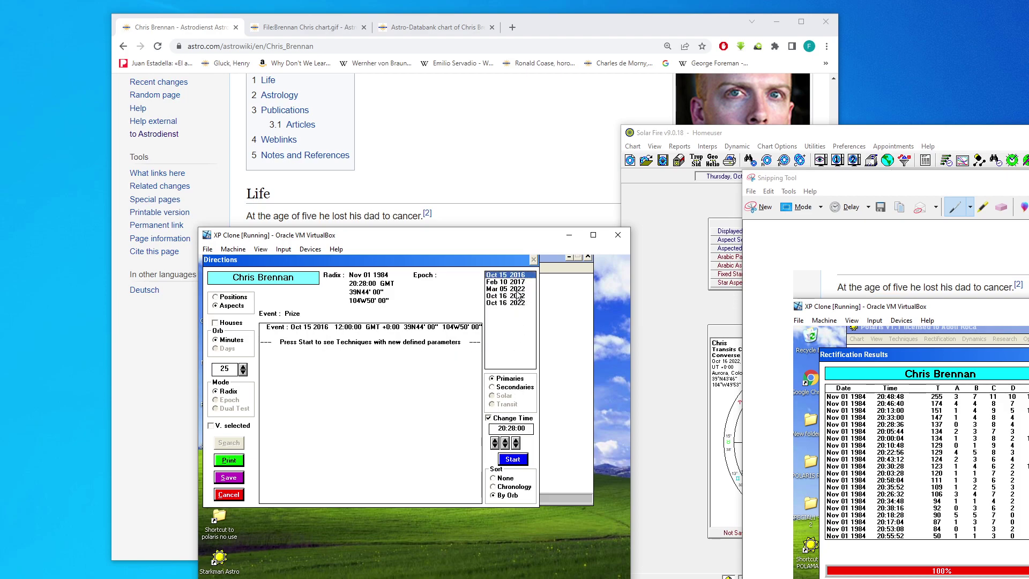
{"action": "left_click", "coordinate": [517, 289]}
{"action": "left_click", "coordinate": [509, 461]}
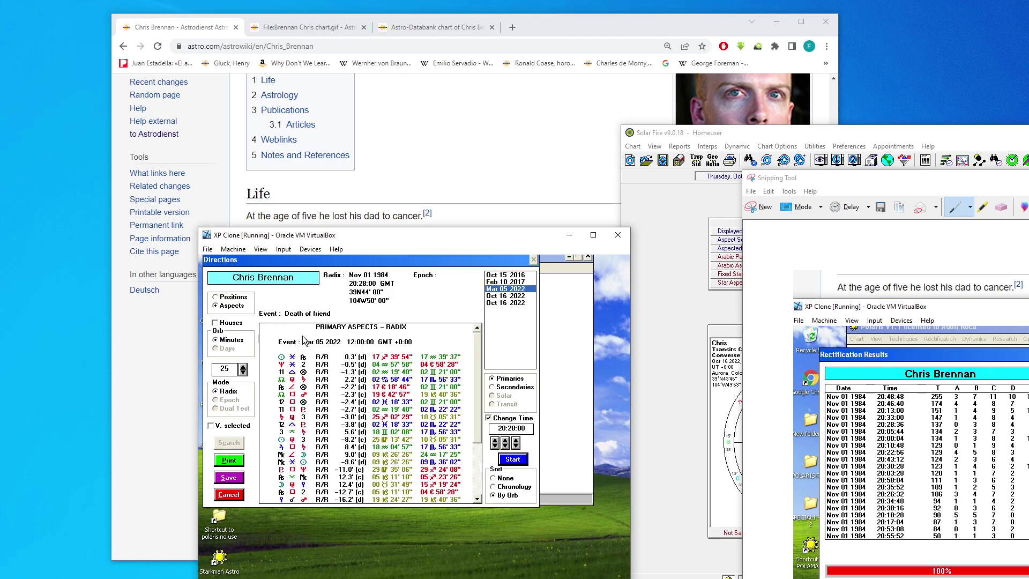
Step: Mark the lunar node square Mars direction in the Mar 05 2022 primary aspects list
{"action": "left_click", "coordinate": [330, 401]}
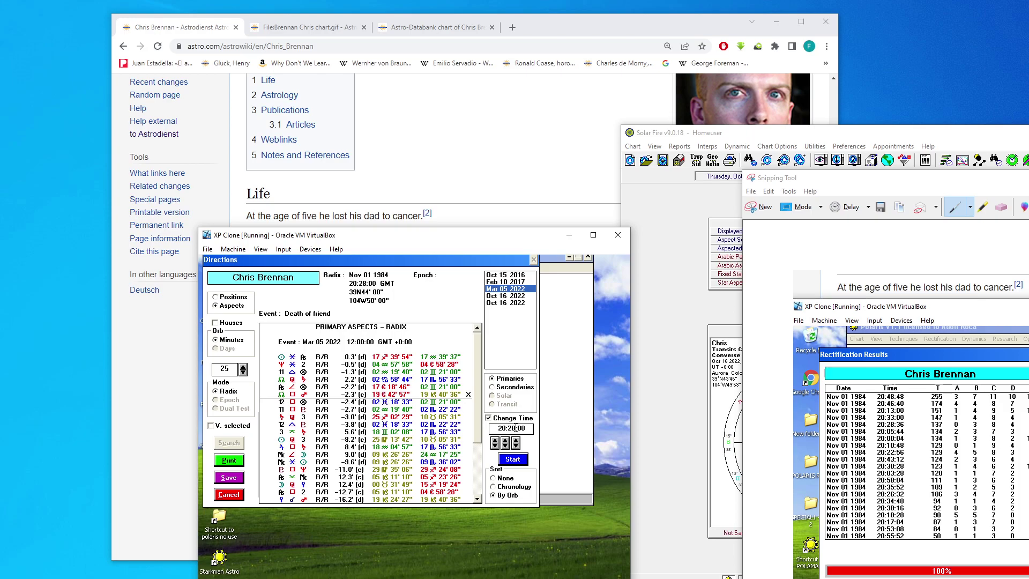
{"action": "left_click", "coordinate": [513, 459]}
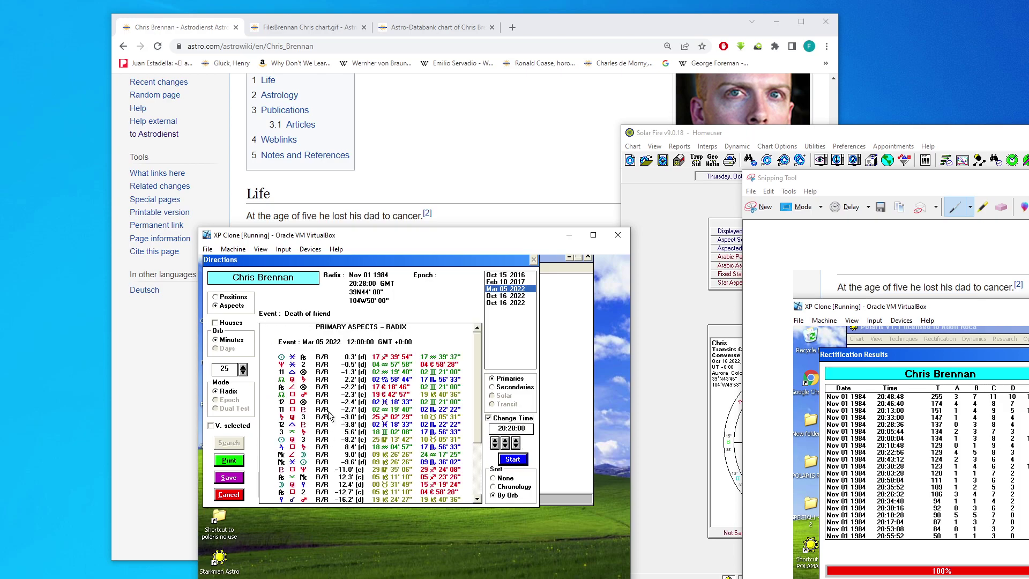
{"action": "left_click", "coordinate": [299, 398]}
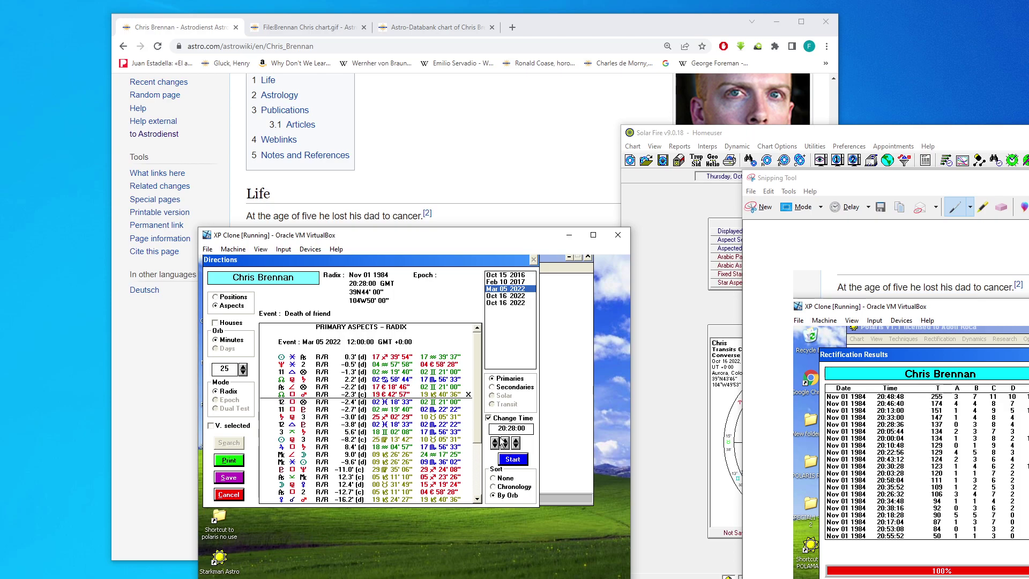
Step: Bring up the Notepad notes and highlight the "sn 90 mar" entry with its 20 26 and 20 32 lines
{"action": "left_click", "coordinate": [660, 578]}
{"action": "left_click", "coordinate": [814, 450]}
{"action": "left_click_drag", "start_coordinate": [812, 509], "coordinate": [789, 471]}
{"action": "left_click", "coordinate": [716, 510]}
{"action": "key", "text": "alt+Tab"}
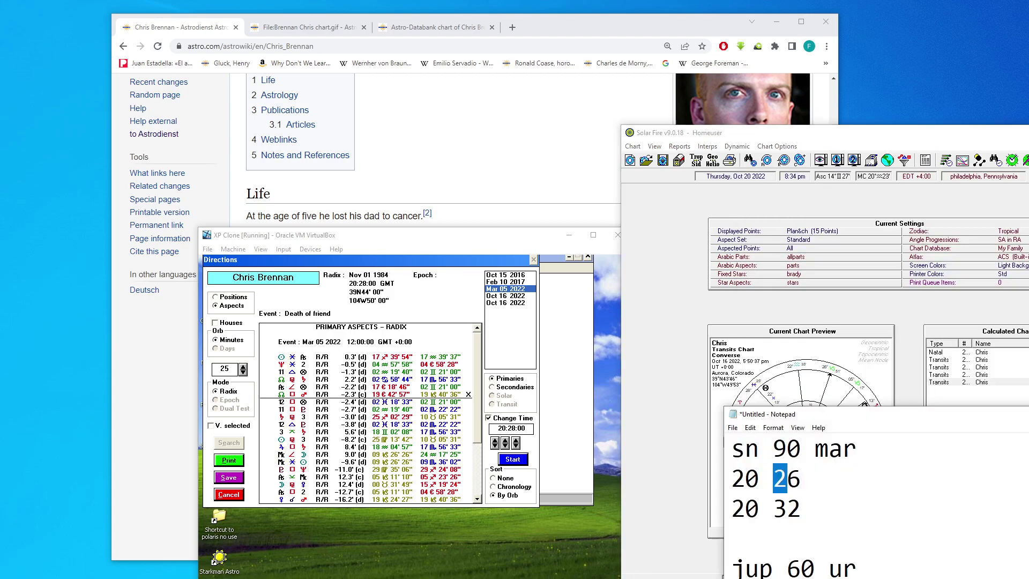
{"action": "left_click_drag", "start_coordinate": [761, 508], "coordinate": [747, 508]}
{"action": "left_click_drag", "start_coordinate": [732, 508], "coordinate": [801, 508]}
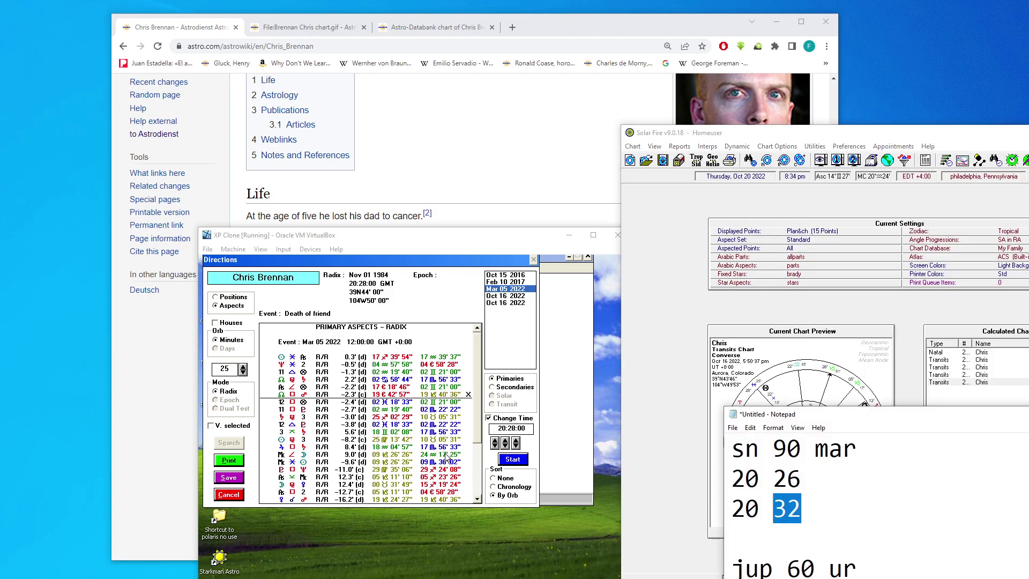
{"action": "key", "text": "ctrl+shift+Home"}
Step: Calculate the primary directions for the Oct 15 2016 prize event and mark the Jupiter sextile Uranus direction
{"action": "left_click", "coordinate": [504, 282]}
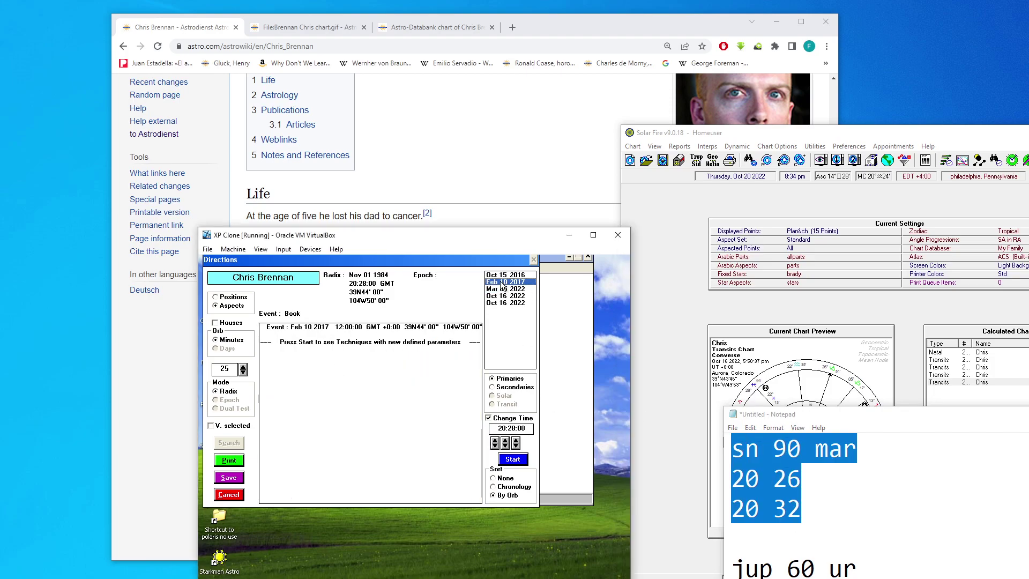
{"action": "left_click", "coordinate": [499, 296]}
{"action": "left_click", "coordinate": [512, 289]}
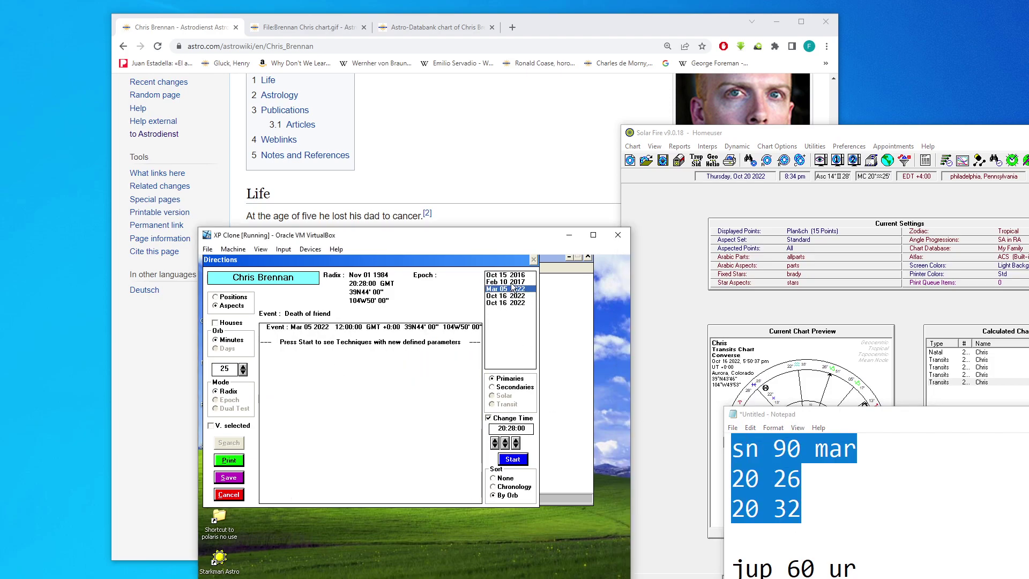
{"action": "left_click", "coordinate": [512, 282]}
{"action": "left_click", "coordinate": [512, 275]}
{"action": "left_click", "coordinate": [517, 461]}
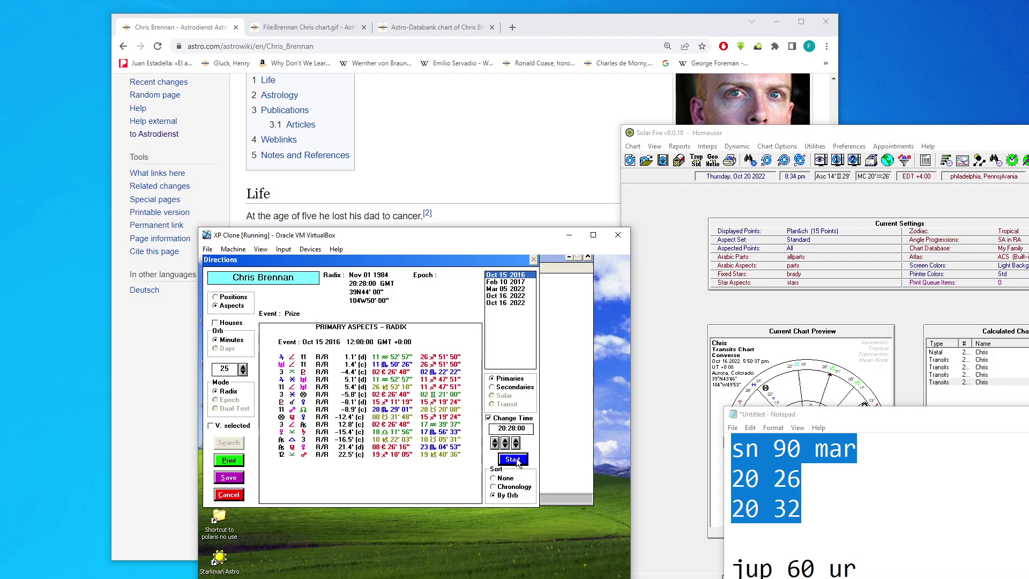
{"action": "left_click", "coordinate": [337, 380]}
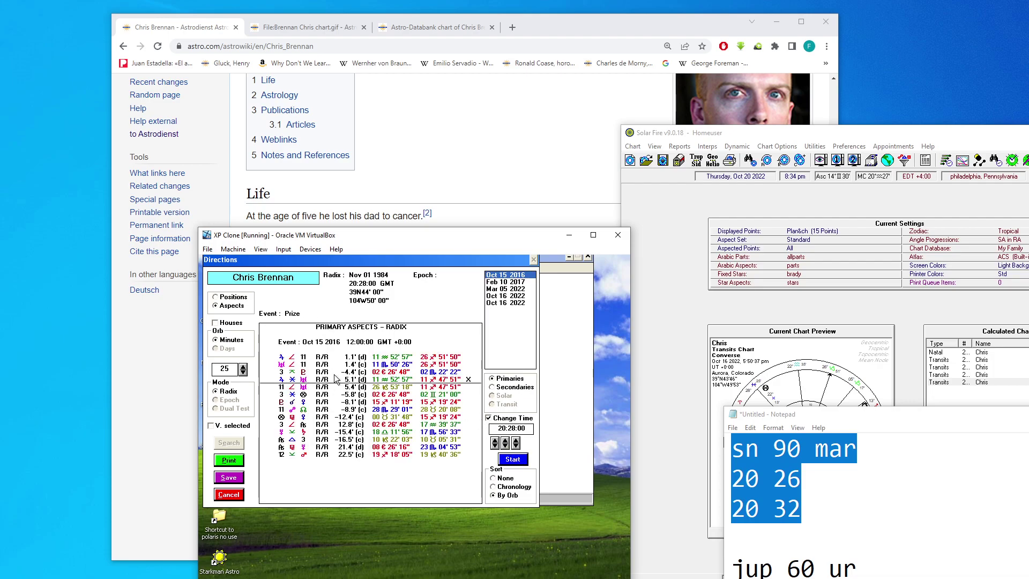
Step: Highlight the "jup 60 ur" entry in the Notepad notes for comparison with the marked direction
{"action": "left_click", "coordinate": [813, 496]}
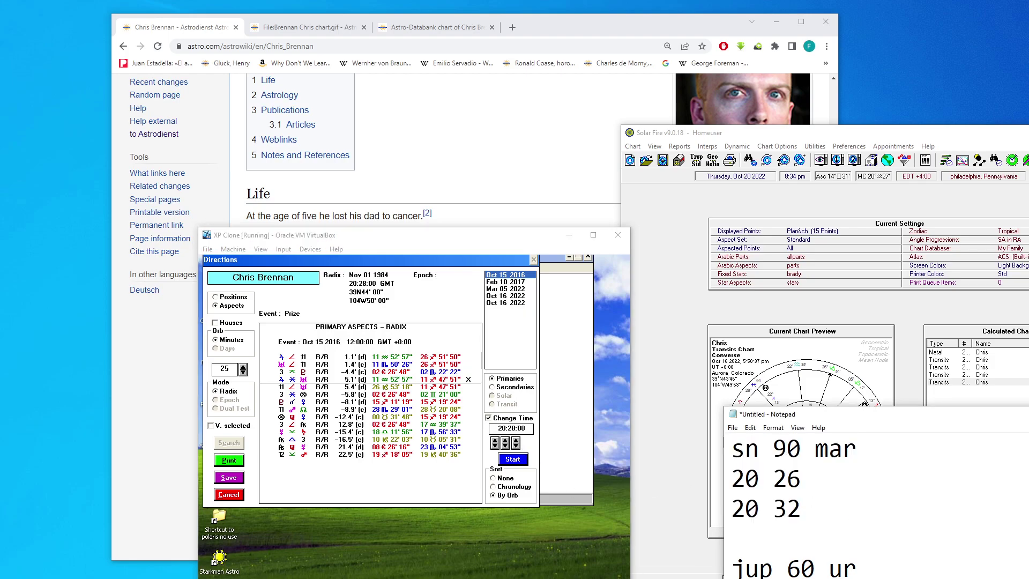
{"action": "left_click_drag", "start_coordinate": [856, 569], "coordinate": [731, 538]}
{"action": "left_click", "coordinate": [813, 495]}
{"action": "key", "text": "ctrl+a"}
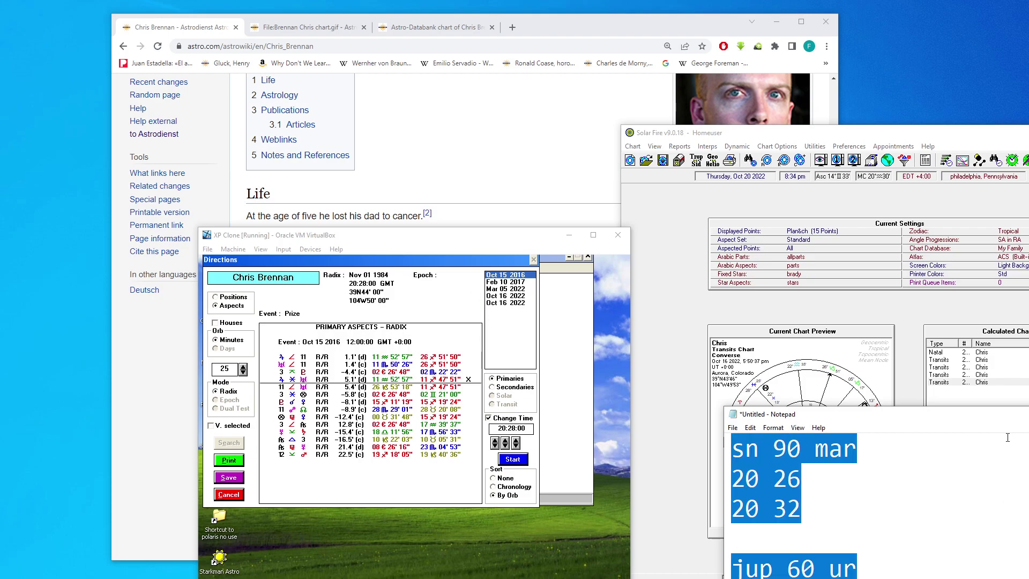
Step: Move the Notepad notes clear of the snipped rectification peaks list and mark the 20:28:36 peak in the snip
{"action": "left_click_drag", "start_coordinate": [992, 415], "coordinate": [943, 450]}
{"action": "key", "text": "alt+Tab"}
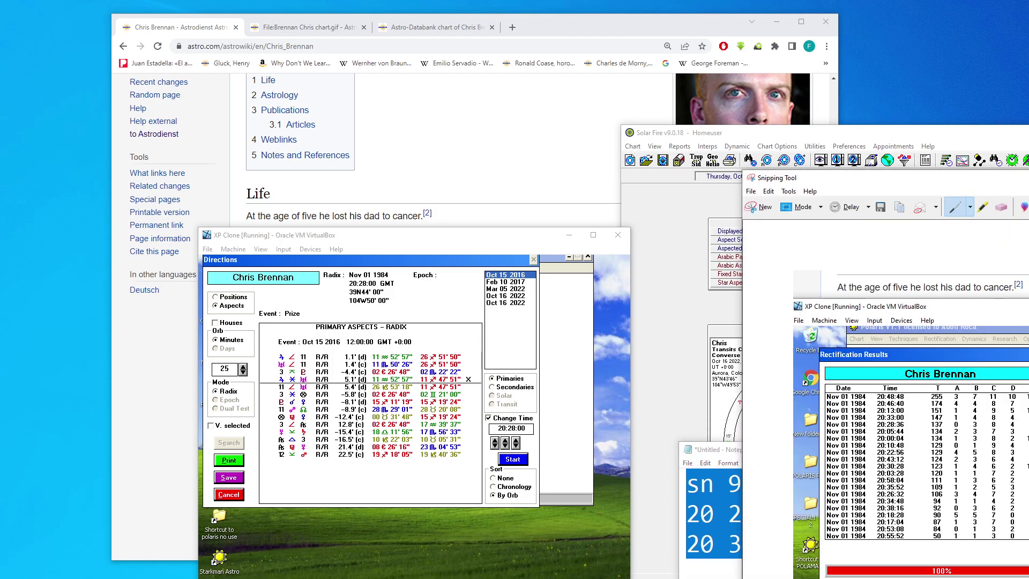
{"action": "left_click", "coordinate": [718, 541]}
{"action": "left_click_drag", "start_coordinate": [761, 552], "coordinate": [729, 518]}
{"action": "left_click", "coordinate": [729, 518]}
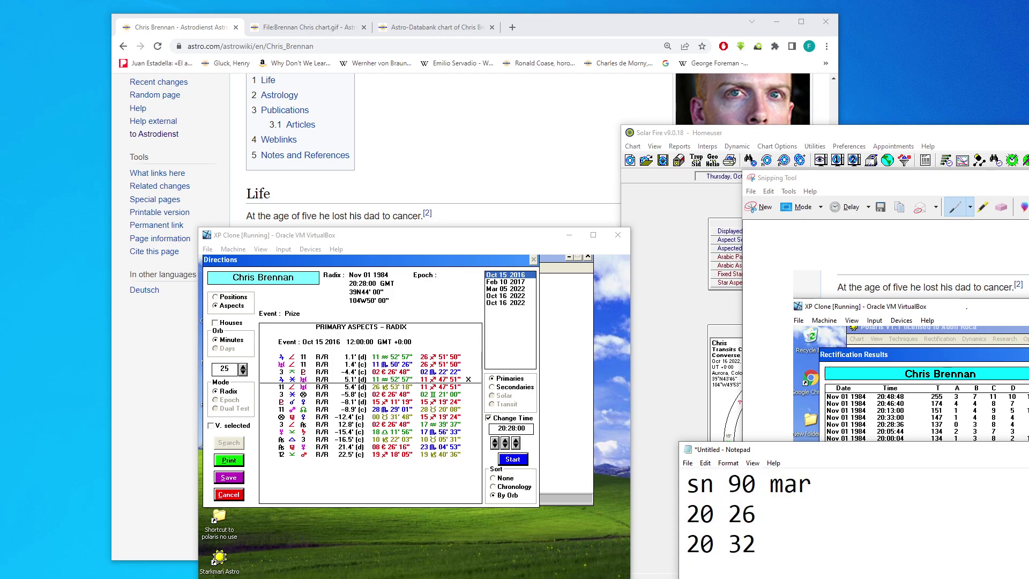
{"action": "key", "text": "ctrl+a"}
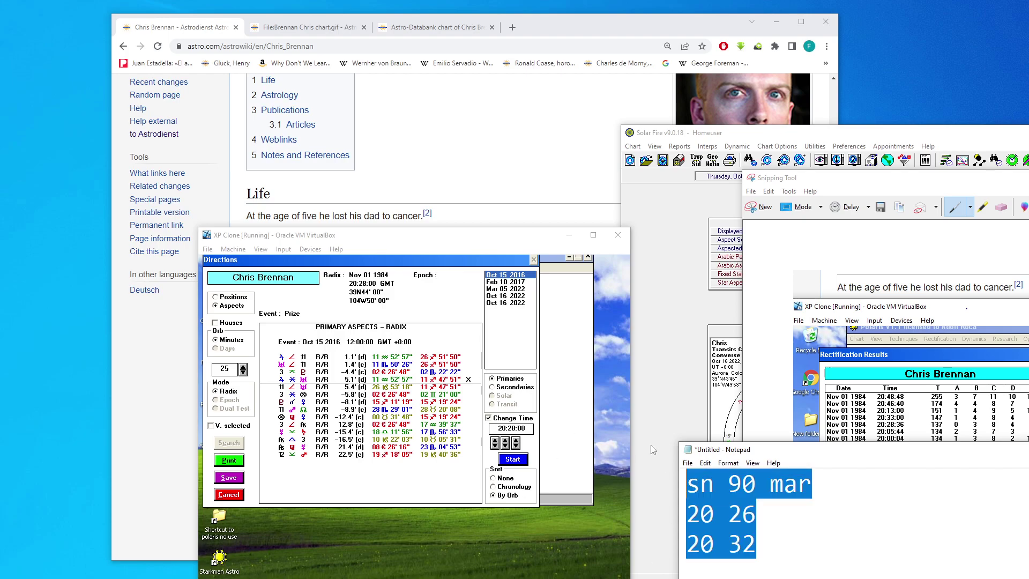
{"action": "mouse_move", "coordinate": [891, 455]}
{"action": "left_mouse_down"}
{"action": "mouse_move", "coordinate": [905, 508]}
{"action": "mouse_move", "coordinate": [865, 494]}
{"action": "left_mouse_up"}
{"action": "left_click", "coordinate": [865, 494]}
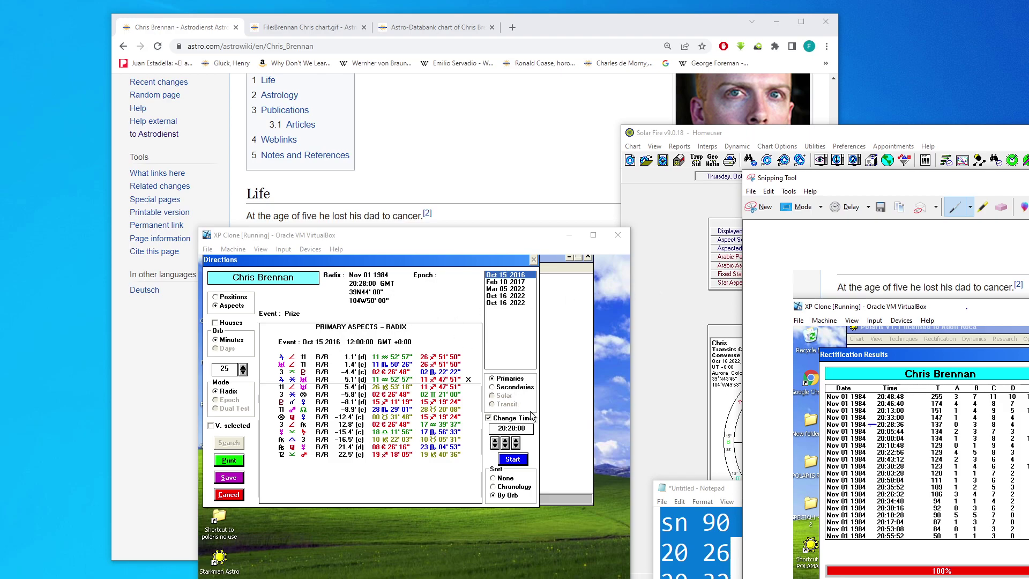
Step: Set the changed birth time to 20:28:36 and recalculate the primary directions for the Oct 15 2016 event
{"action": "left_click", "coordinate": [530, 427]}
{"action": "type", "text": "20:28:36"}
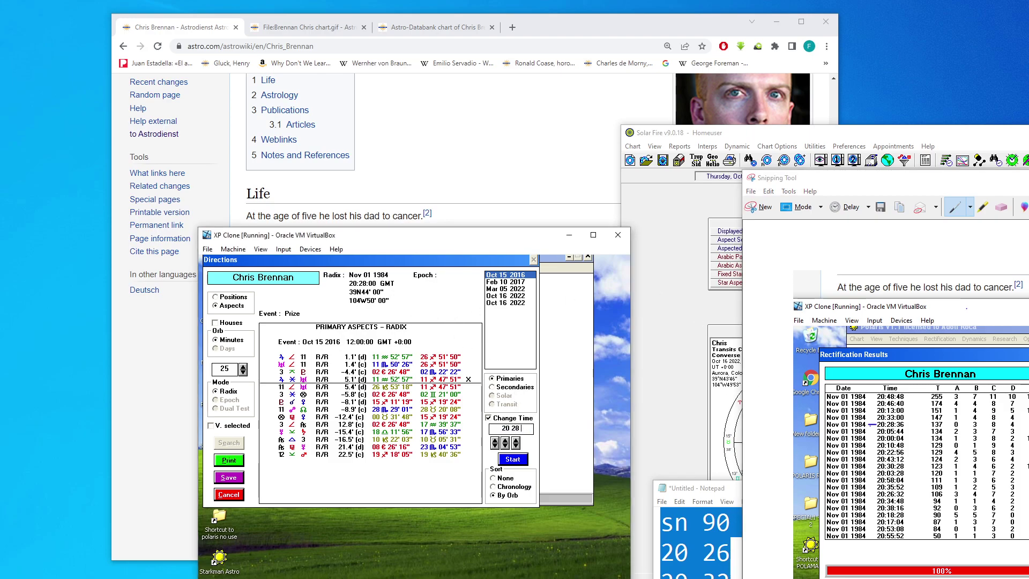
{"action": "key", "text": "Tab"}
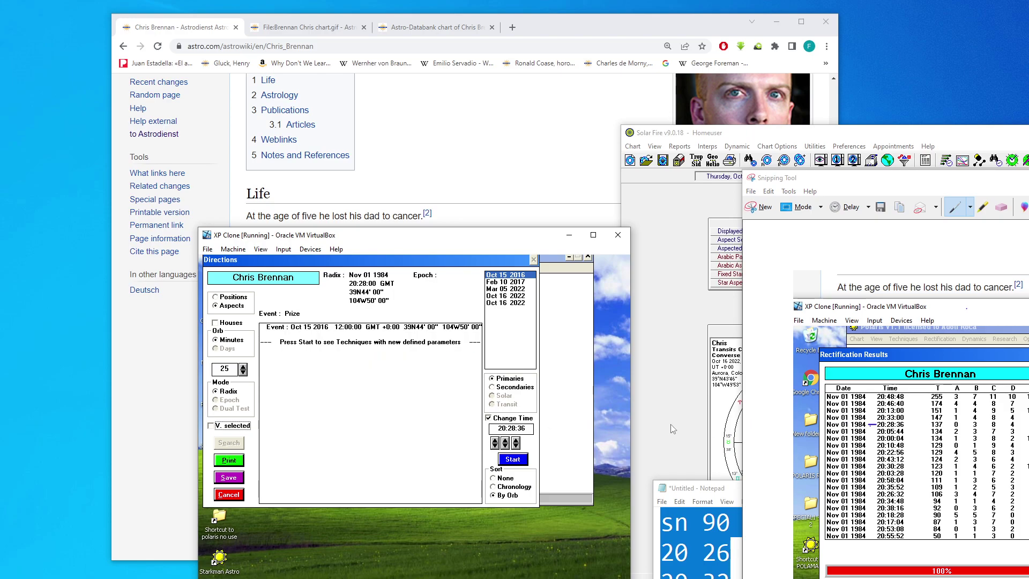
{"action": "left_click", "coordinate": [512, 460]}
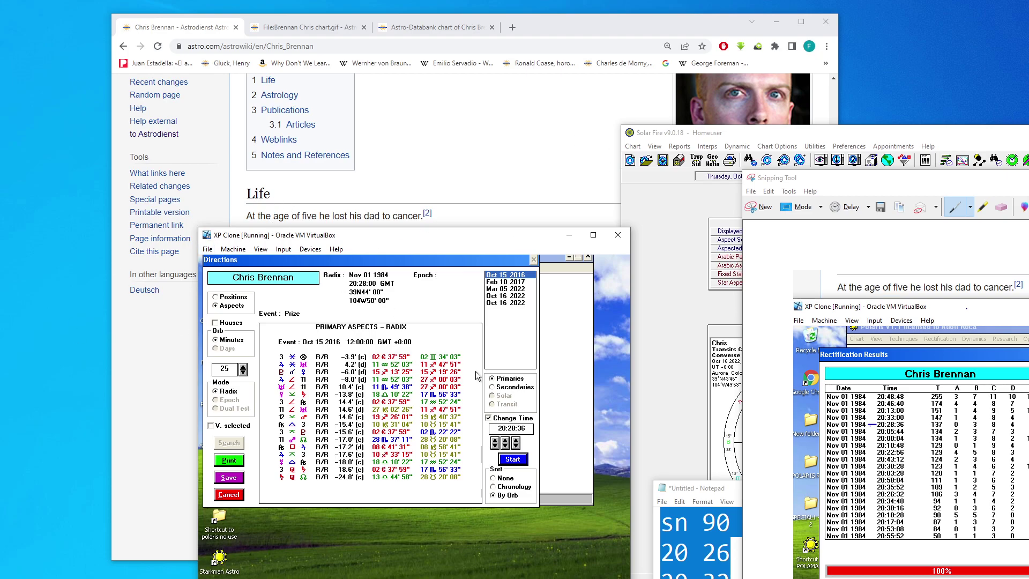
Step: Calculate the primary directions at 20:28:36 for the Mar 05 2022 death of friend event
{"action": "left_click", "coordinate": [505, 282]}
{"action": "left_click", "coordinate": [505, 289]}
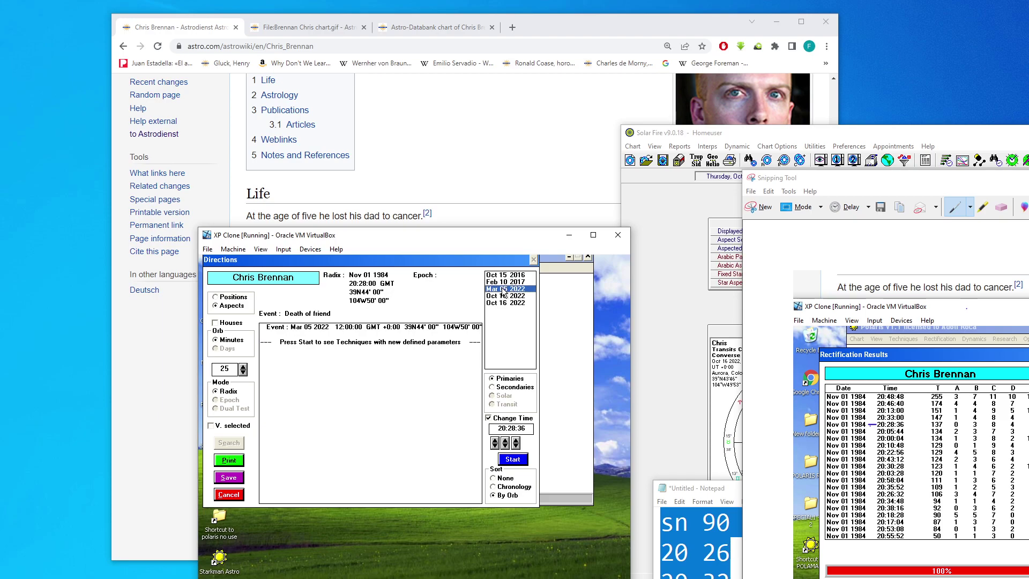
{"action": "left_click", "coordinate": [507, 460]}
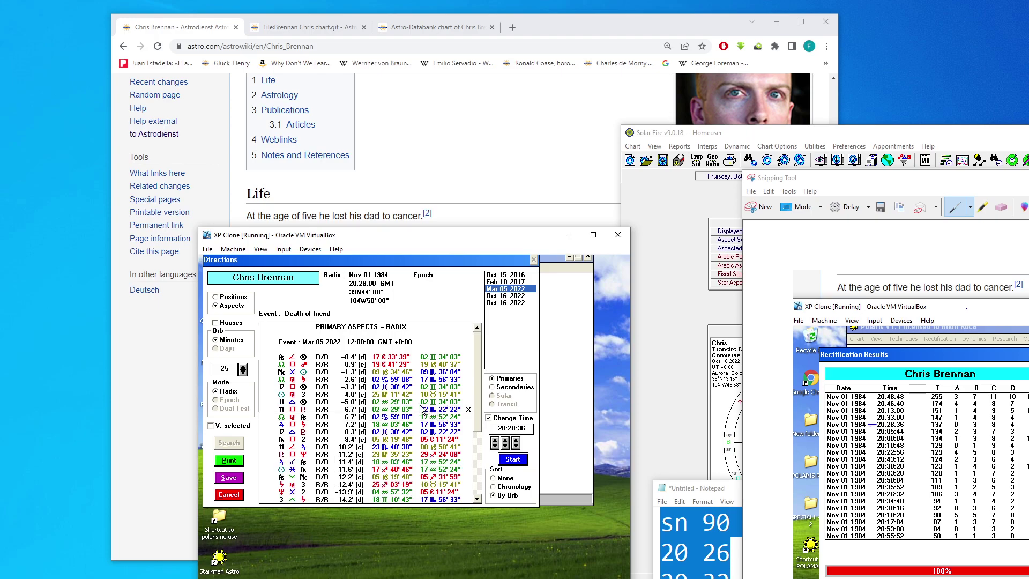
Step: Open the natal chart wheel in Solar Fire and mark the lunar node square Mars direction in the Polaris list
{"action": "left_click", "coordinate": [681, 459]}
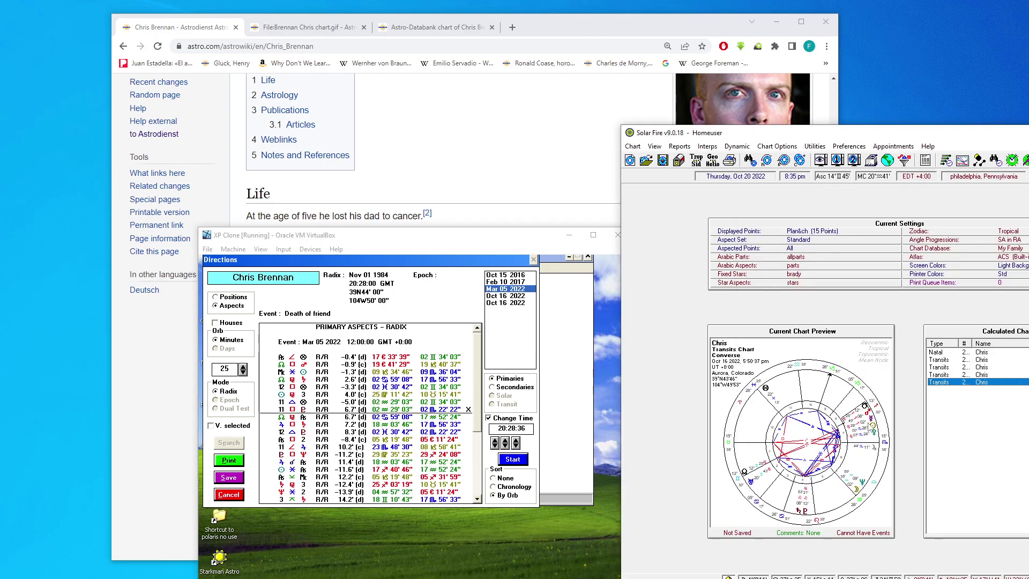
{"action": "double_click", "coordinate": [959, 352]}
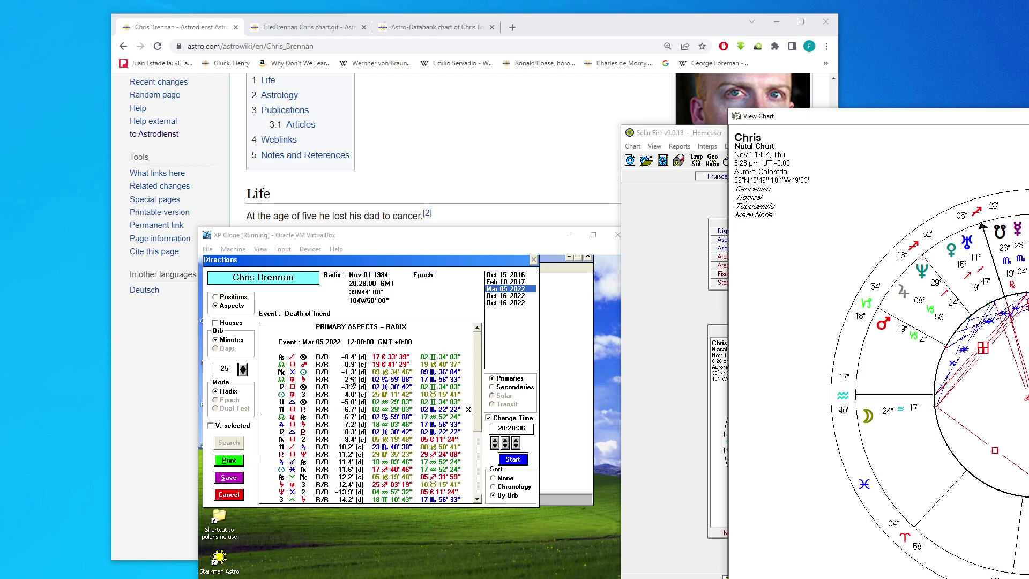
{"action": "left_click", "coordinate": [320, 370]}
{"action": "left_click", "coordinate": [304, 367]}
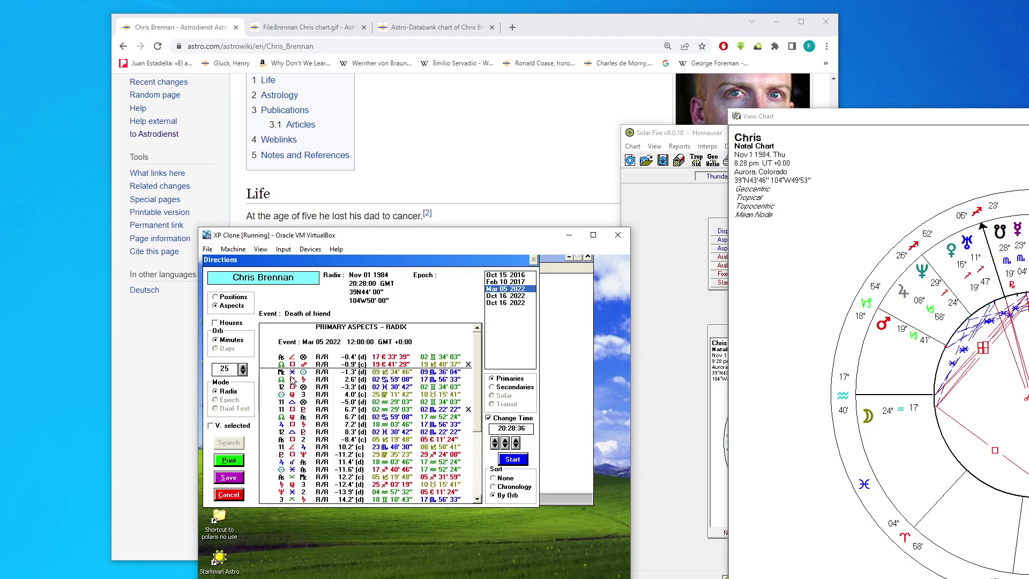
Step: Calculate the secondary directions for the Mar 05 2022 event and mark the relevant Midheaven and Mars aspects
{"action": "left_click", "coordinate": [523, 387]}
{"action": "left_click", "coordinate": [513, 459]}
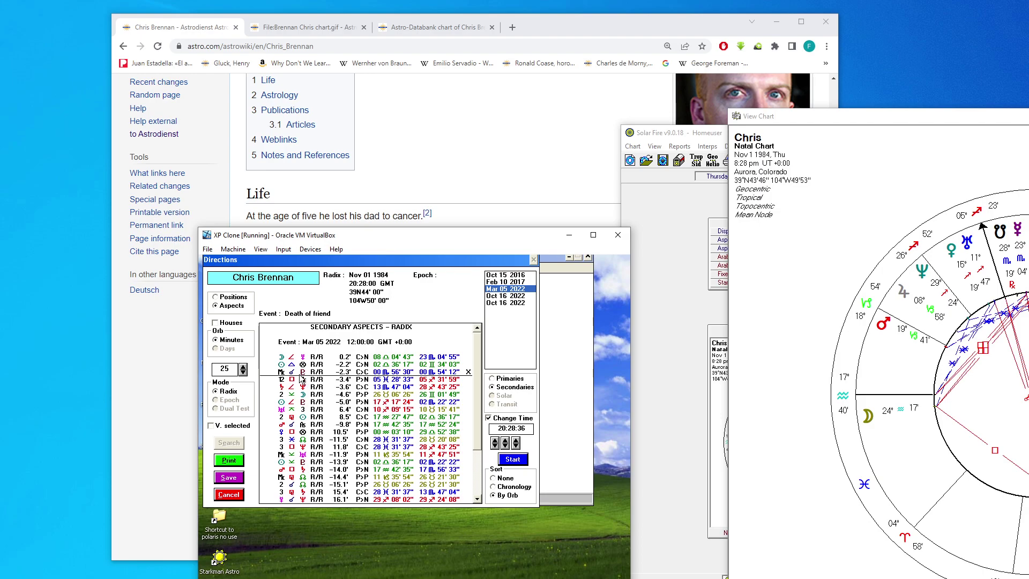
{"action": "left_click", "coordinate": [303, 373]}
{"action": "left_click", "coordinate": [341, 430]}
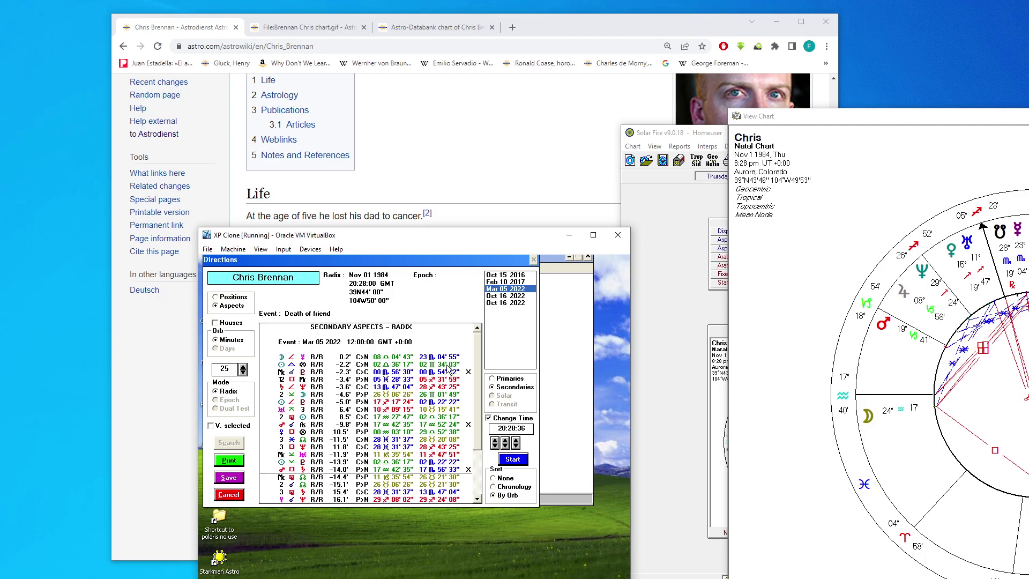
Step: Calculate the primary directions for the Oct 16 2022 death of friend event and mark the second cusp square Moon direction
{"action": "left_click", "coordinate": [525, 298]}
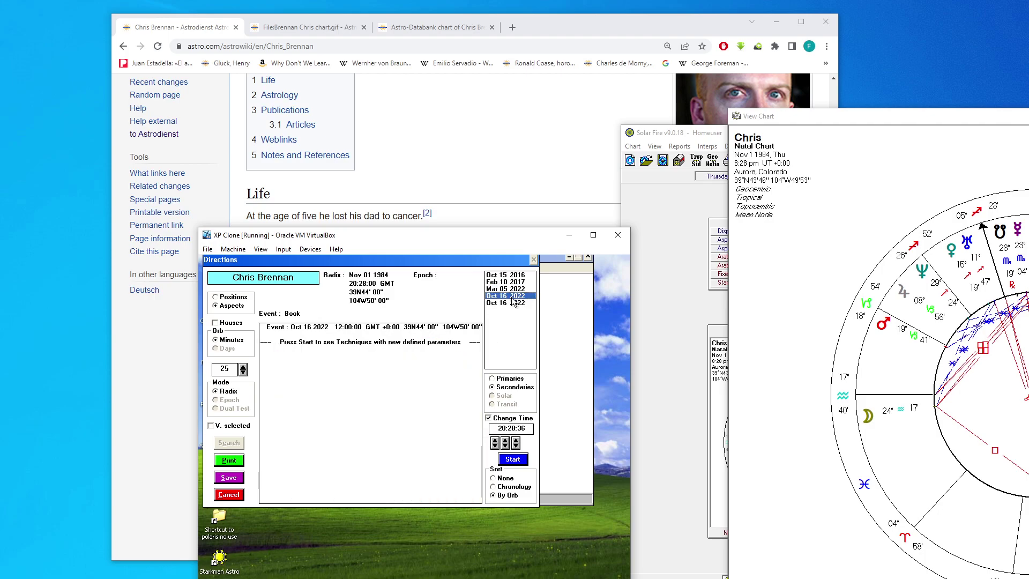
{"action": "left_click", "coordinate": [512, 304]}
{"action": "left_click", "coordinate": [504, 378]}
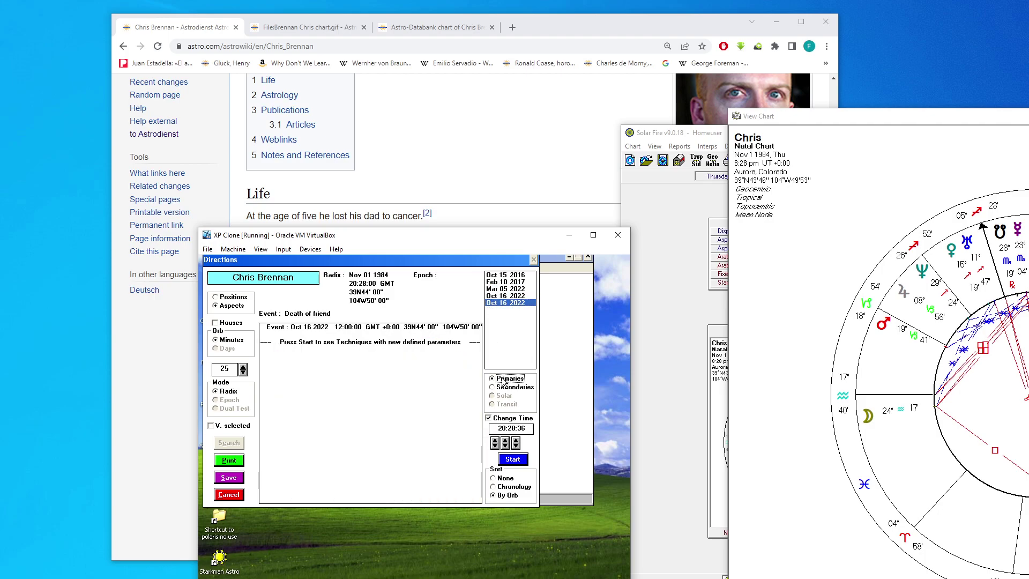
{"action": "left_click", "coordinate": [513, 460]}
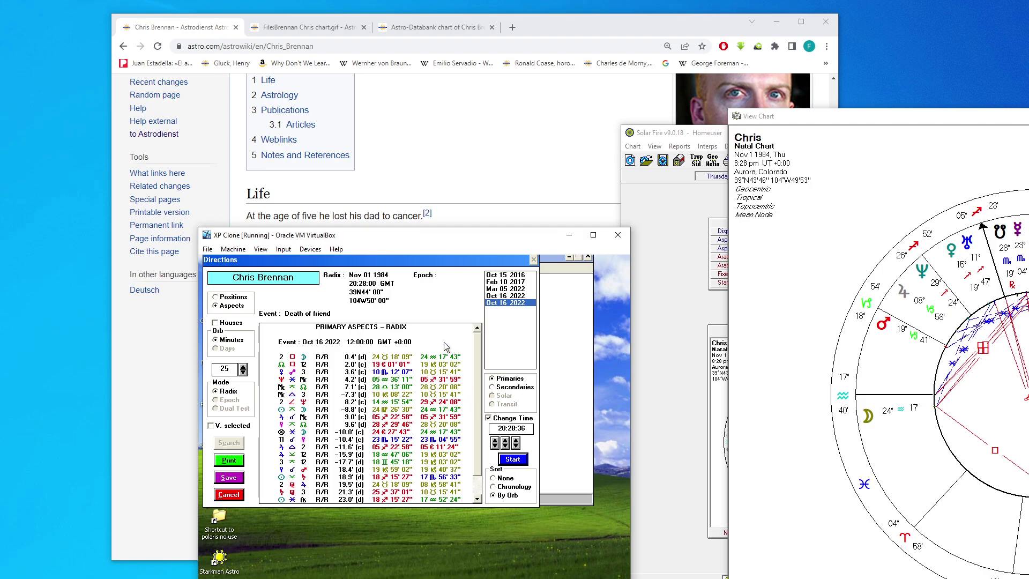
{"action": "left_click", "coordinate": [310, 364]}
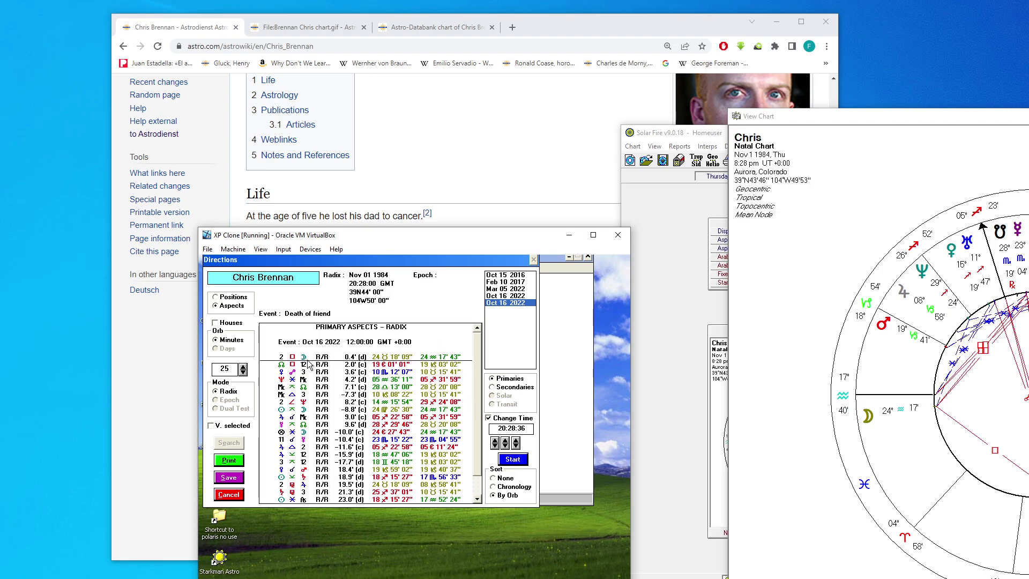
{"action": "left_click", "coordinate": [308, 360]}
Step: Calculate the primary directions for the Oct 16 2022 book event
{"action": "left_click", "coordinate": [506, 296]}
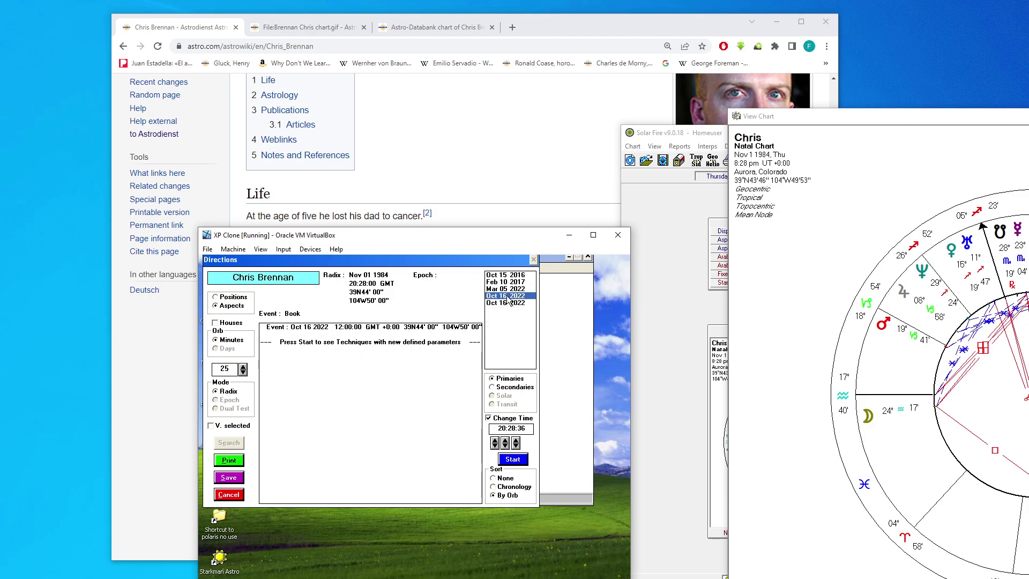
{"action": "left_click", "coordinate": [512, 460]}
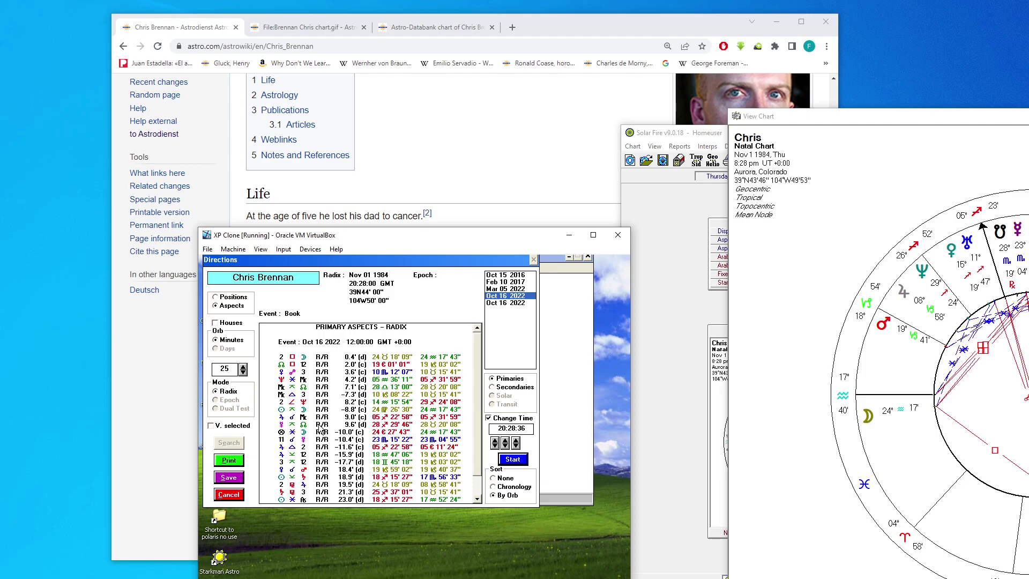
Step: Mark the eleventh cusp conjunct Mercury direction and recalculate the book event's primary directions with houses included
{"action": "left_click", "coordinate": [307, 440]}
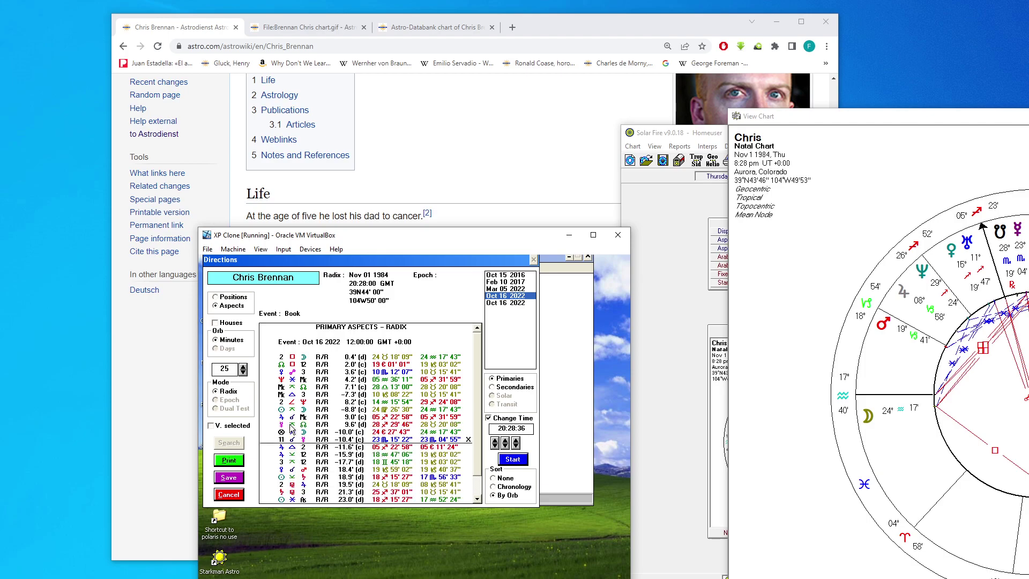
{"action": "left_click", "coordinate": [240, 307]}
{"action": "left_click", "coordinate": [234, 324]}
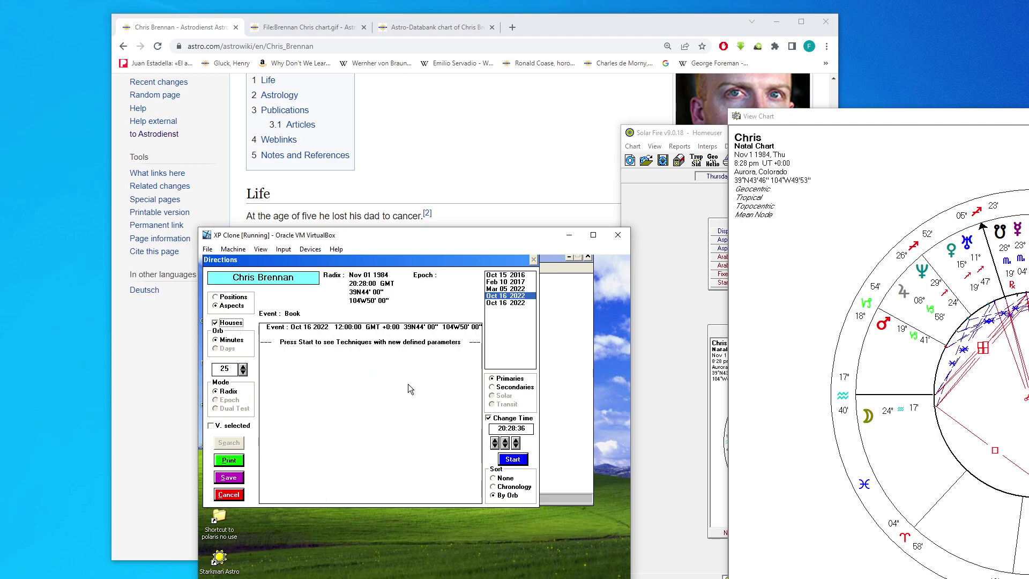
{"action": "left_click", "coordinate": [513, 460]}
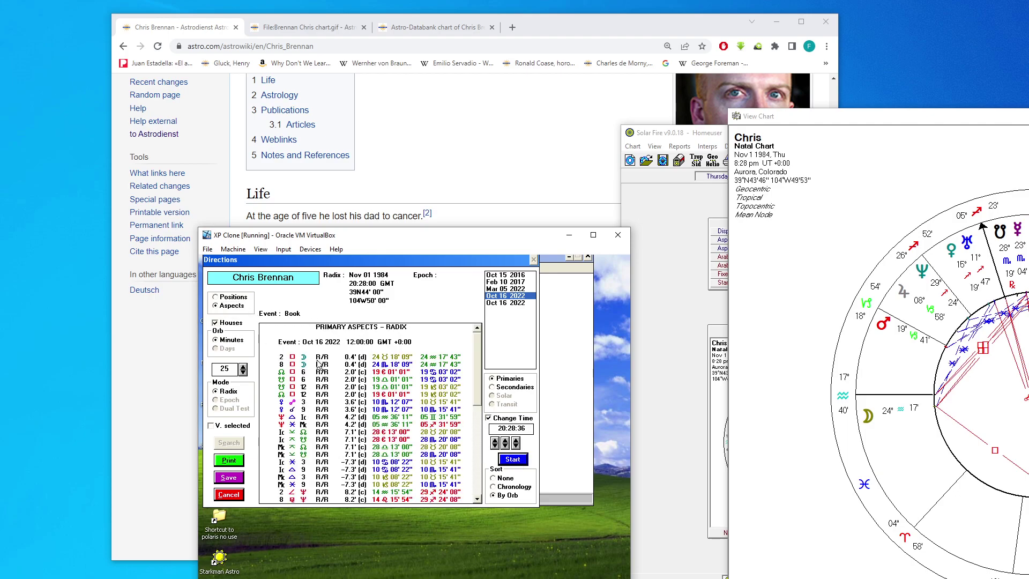
Step: Mark the eleventh cusp conjunct Mercury and fifth cusp opposite Mercury directions in the primary list with houses
{"action": "scroll", "coordinate": [476, 371], "scroll_direction": "down", "scroll_amount": 1}
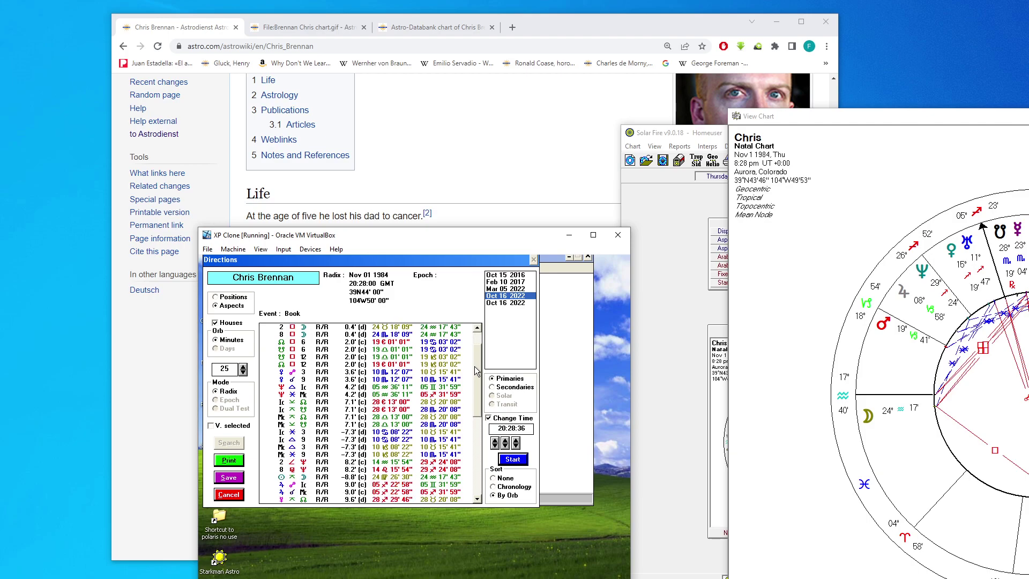
{"action": "left_click_drag", "start_coordinate": [475, 371], "coordinate": [471, 406]}
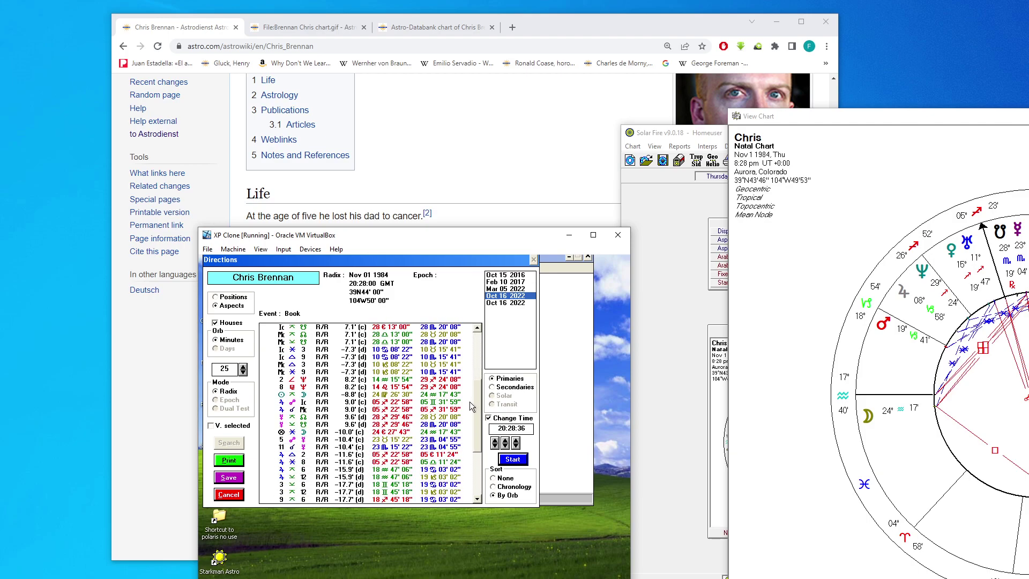
{"action": "left_click", "coordinate": [295, 439]}
{"action": "left_click", "coordinate": [293, 445]}
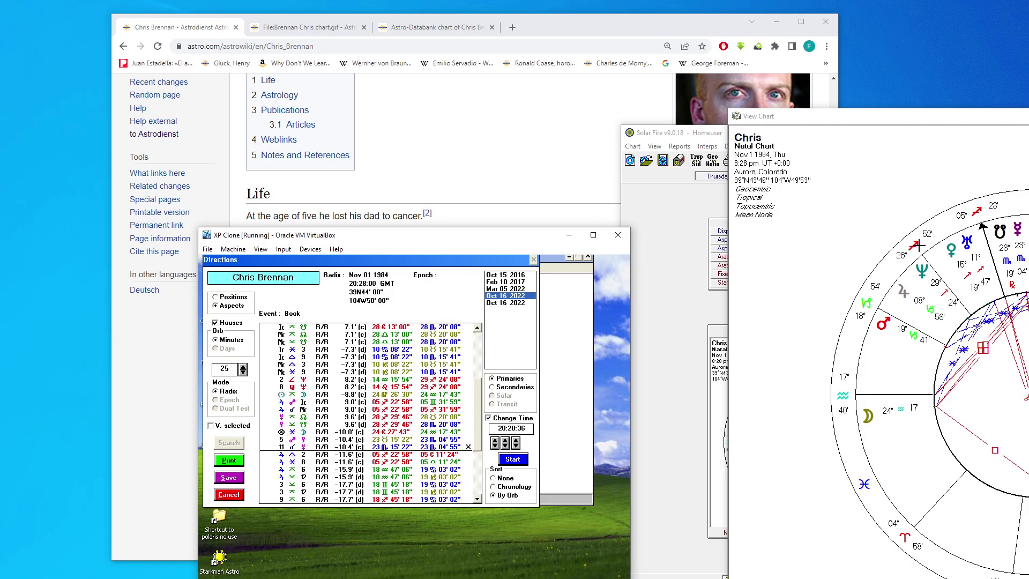
{"action": "left_click", "coordinate": [266, 439]}
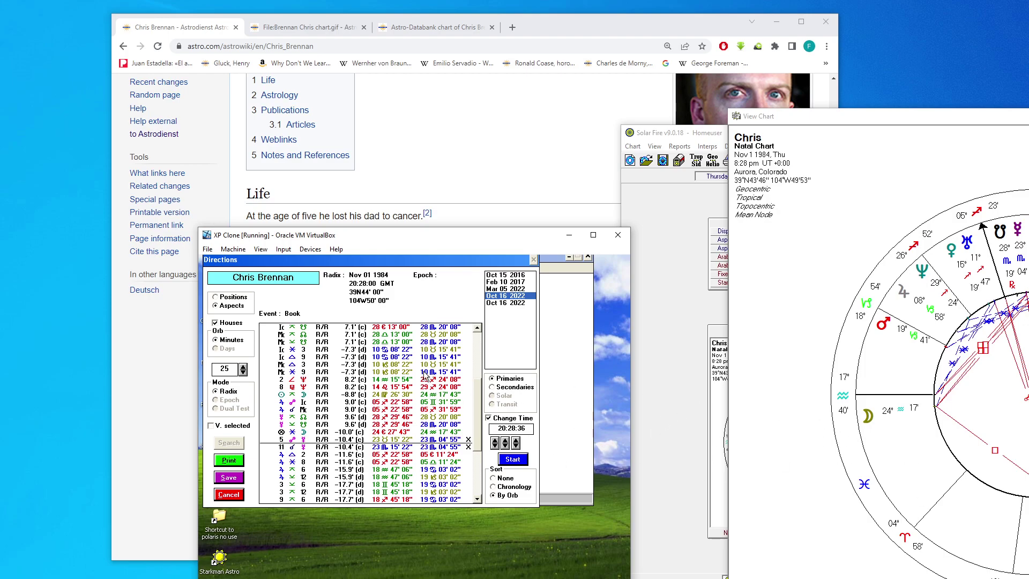
Step: Recalculate the book event's primaries without houses and mark Venus opposite third cusp, Jupiter conjunct Midheaven and eleventh cusp conjunct Mercury
{"action": "left_click", "coordinate": [228, 324]}
{"action": "left_click", "coordinate": [514, 458]}
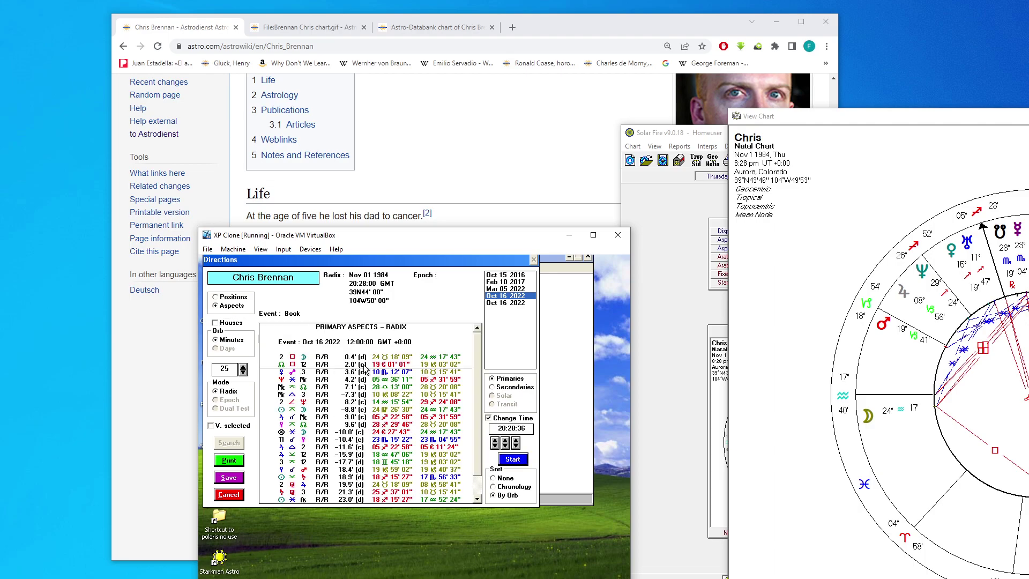
{"action": "left_click", "coordinate": [333, 371]}
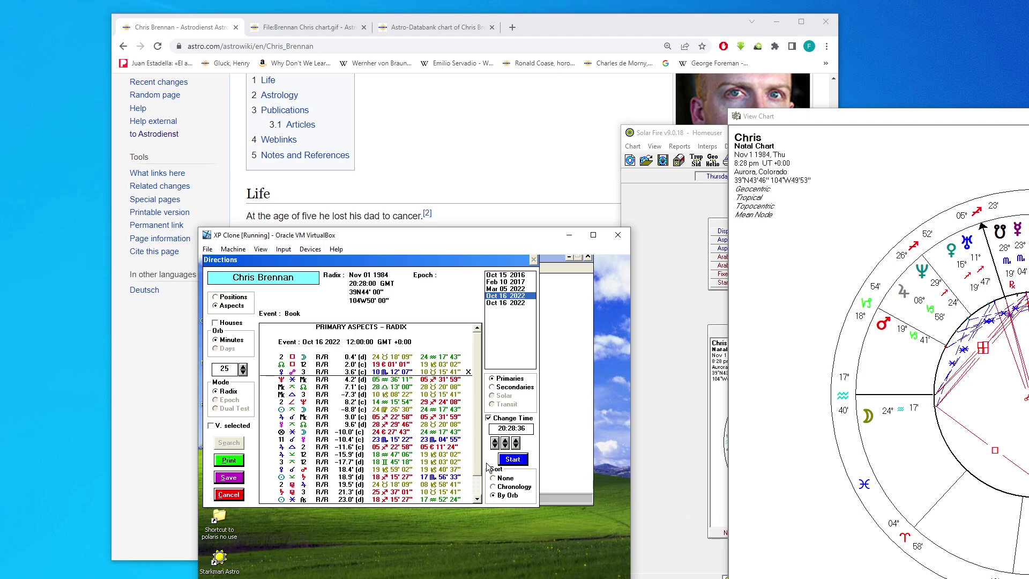
{"action": "left_click", "coordinate": [329, 417]}
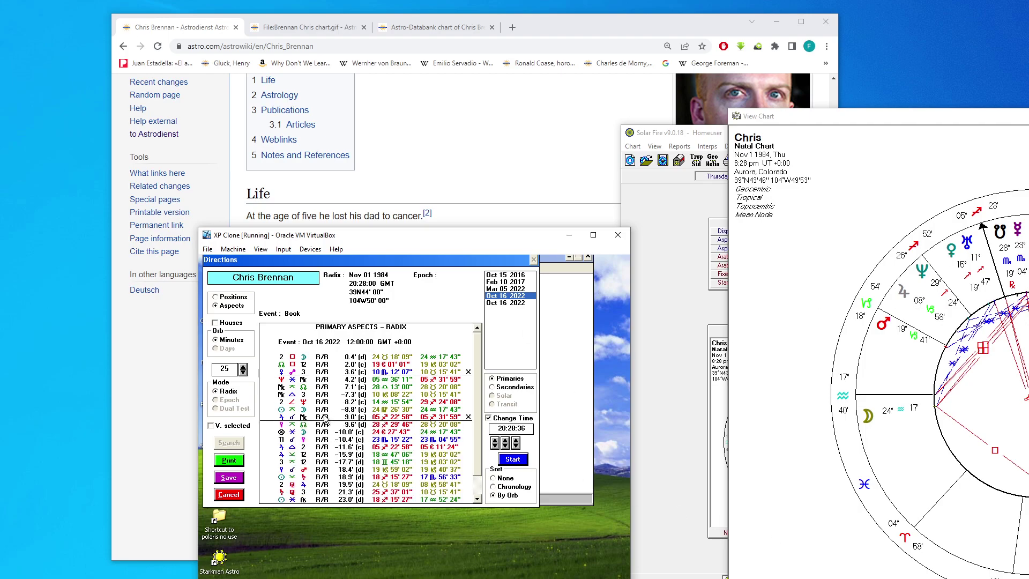
{"action": "left_click", "coordinate": [302, 439]}
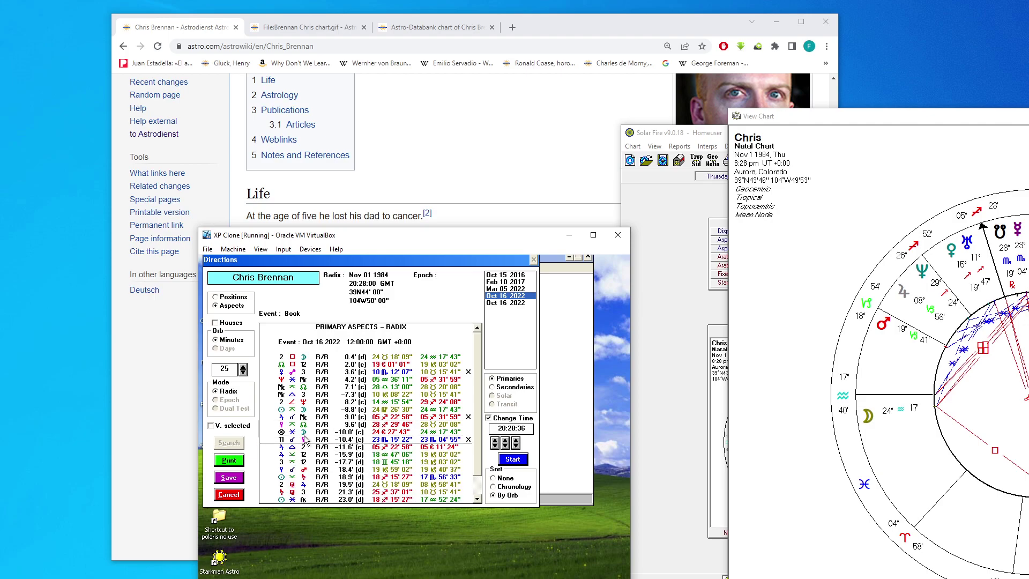
Step: Calculate the secondary directions for the Oct 16 2022 book event and mark the Sun sextile Ascendant aspect
{"action": "left_click", "coordinate": [528, 386]}
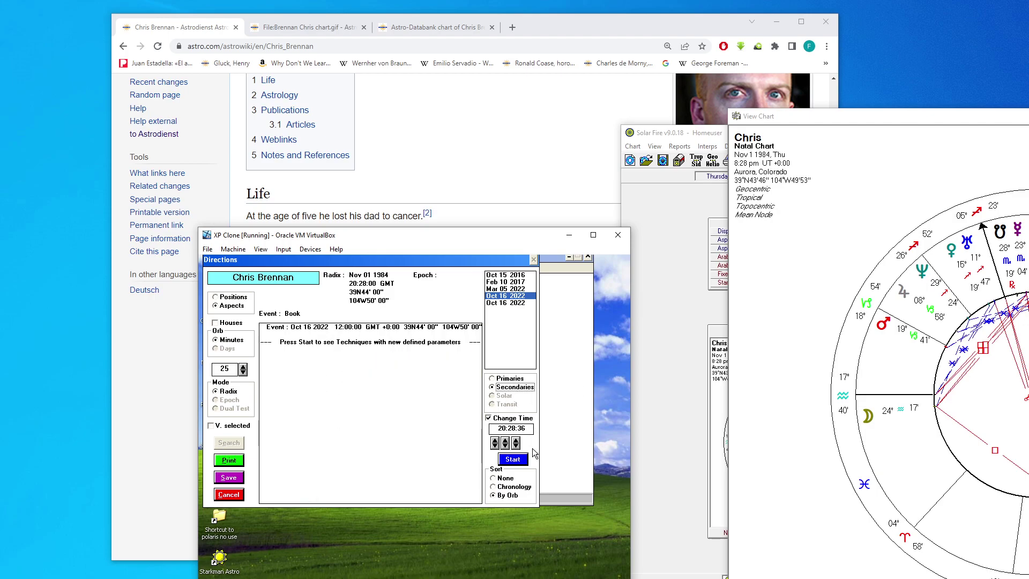
{"action": "left_click", "coordinate": [514, 459]}
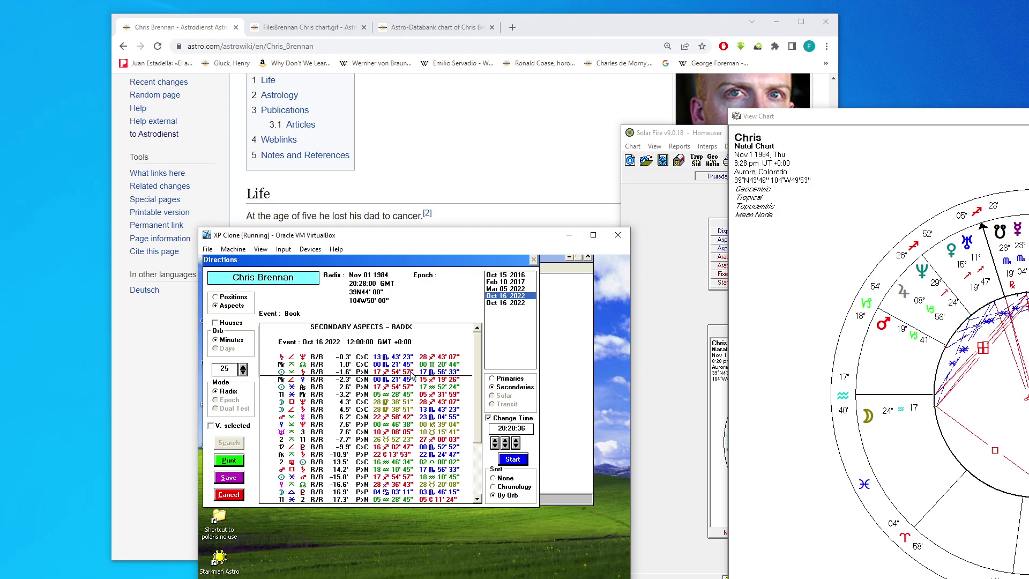
{"action": "left_click", "coordinate": [419, 390]}
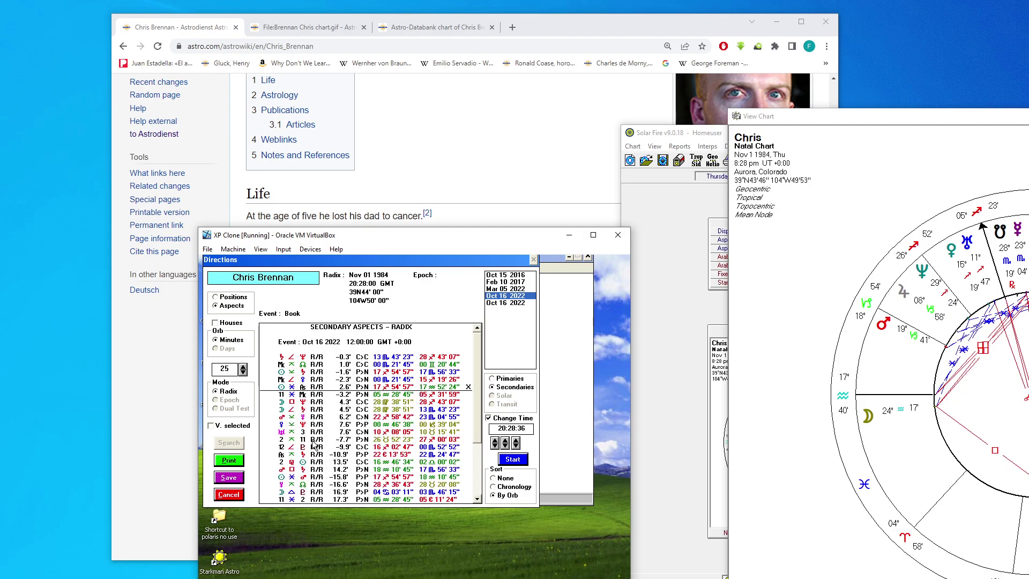
Step: Calculate the primary directions for the Mar 05 2022 death of friend event, and select the last Oct 16 2022 event
{"action": "left_click", "coordinate": [523, 290]}
{"action": "left_click", "coordinate": [512, 460]}
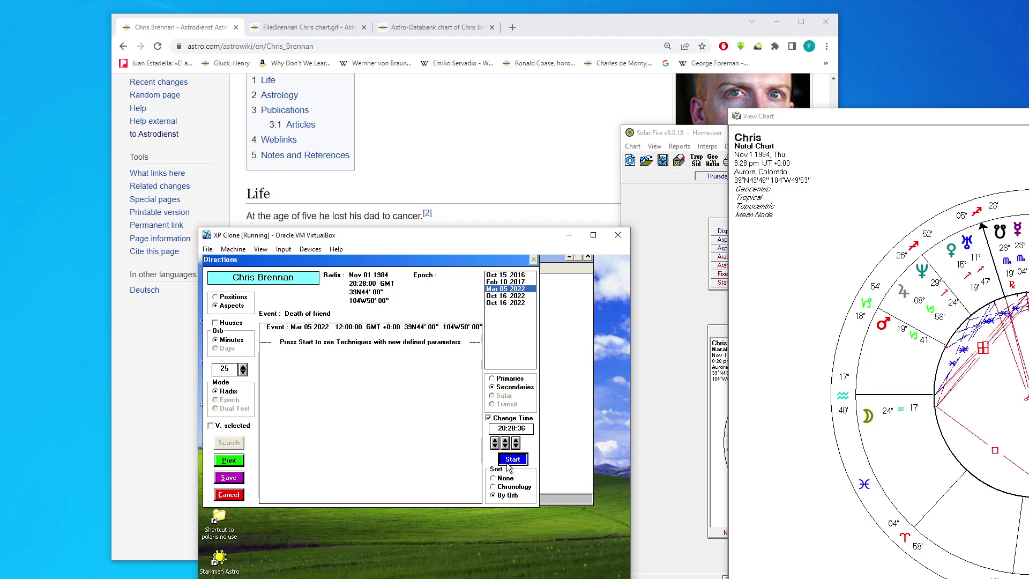
{"action": "left_click", "coordinate": [501, 388]}
{"action": "left_click", "coordinate": [496, 378]}
{"action": "left_click", "coordinate": [513, 459]}
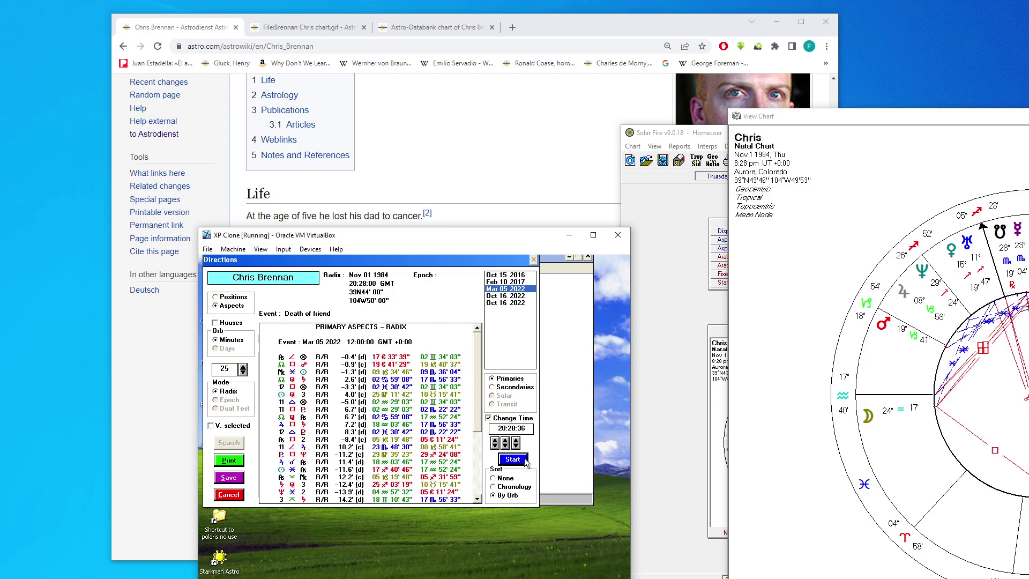
{"action": "left_click", "coordinate": [516, 303]}
Step: Switch to Solar Fire and generate the non-converse solar return nearest to Oct 16 2022, relocated to Philadelphia
{"action": "left_click", "coordinate": [665, 343]}
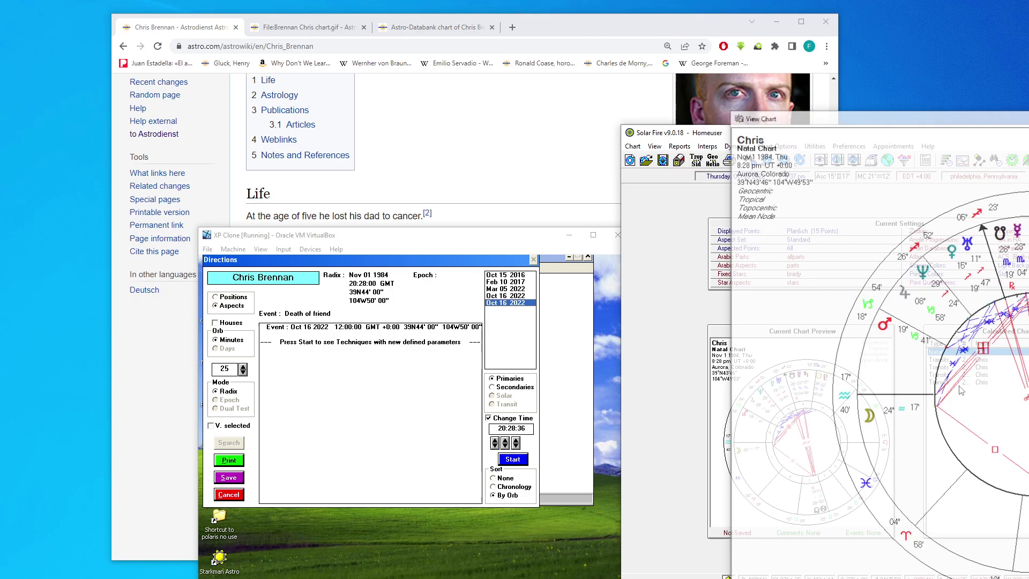
{"action": "key", "text": "ctrl+t"}
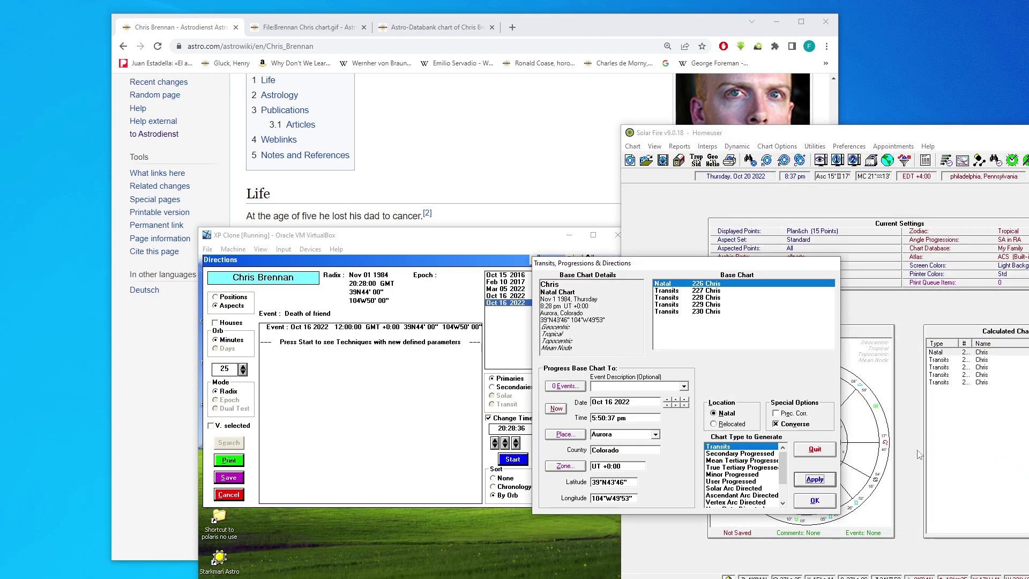
{"action": "key", "text": "Escape"}
{"action": "key", "text": "ctrl+r"}
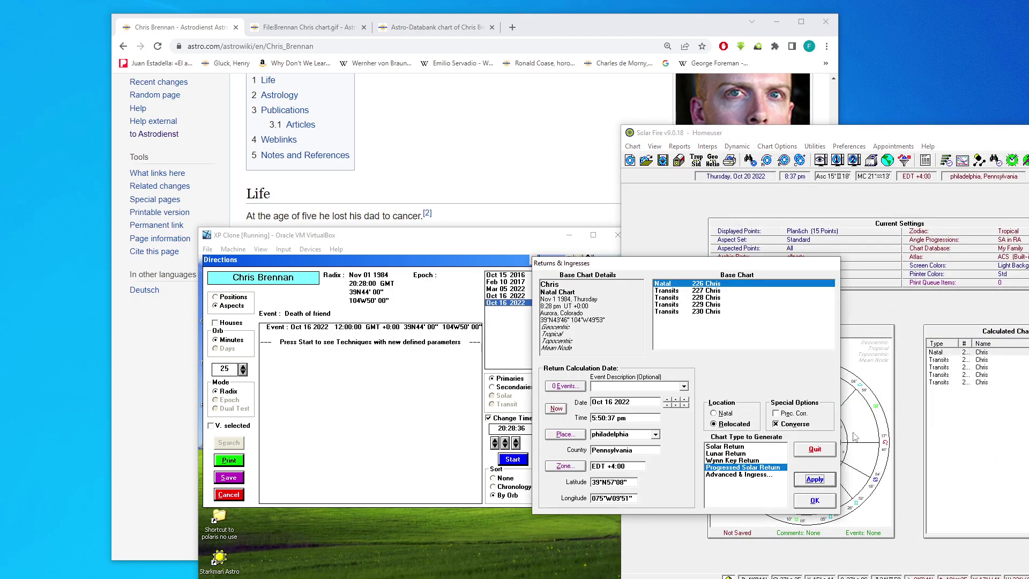
{"action": "left_click", "coordinate": [724, 447]}
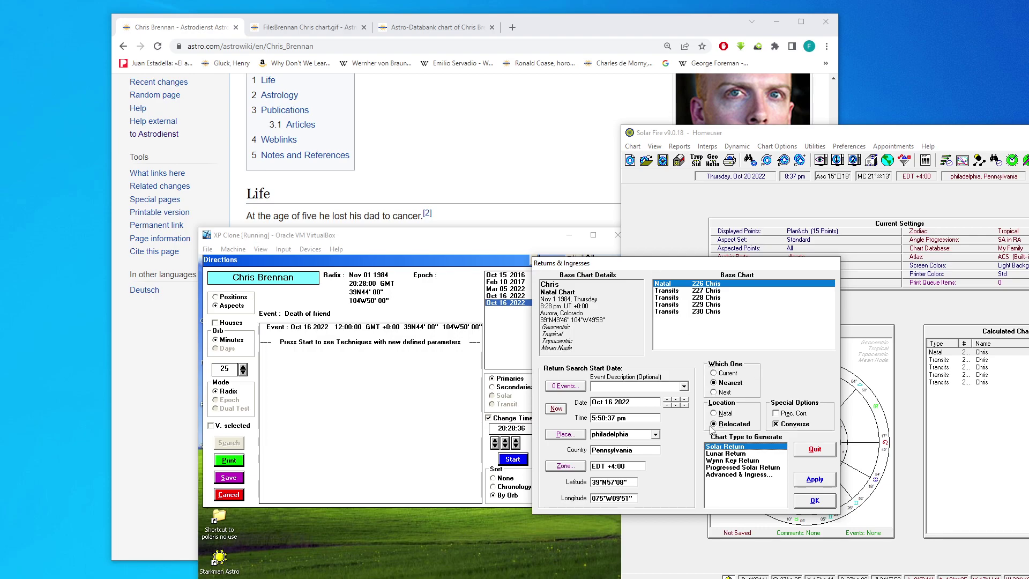
{"action": "left_click", "coordinate": [798, 424]}
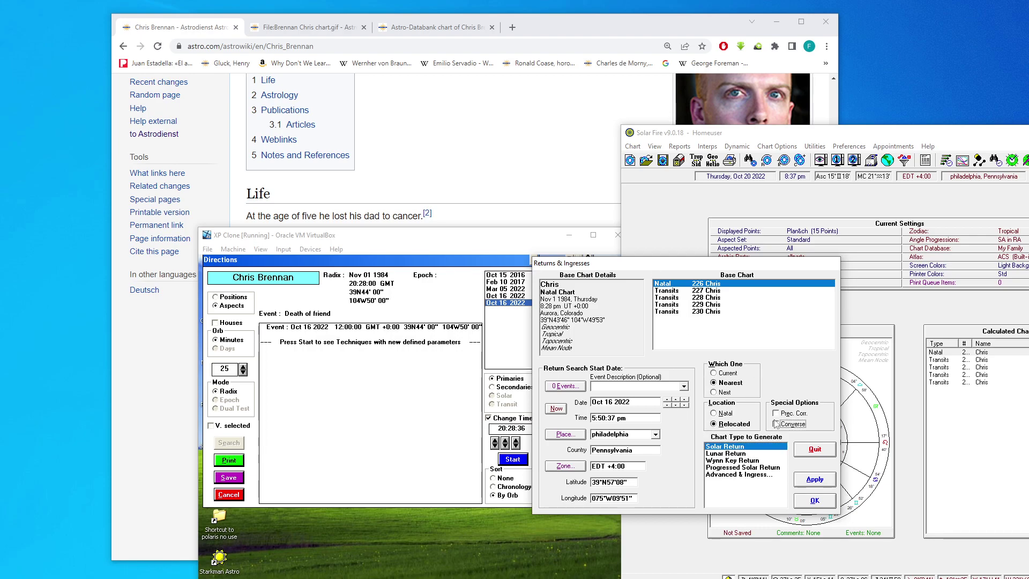
{"action": "left_click", "coordinate": [811, 481]}
Step: Generate the direct solar return nearest to Oct 16 2021 and its converse counterpart, both relocated to Philadelphia
{"action": "left_click_drag", "start_coordinate": [709, 268], "coordinate": [927, 272]}
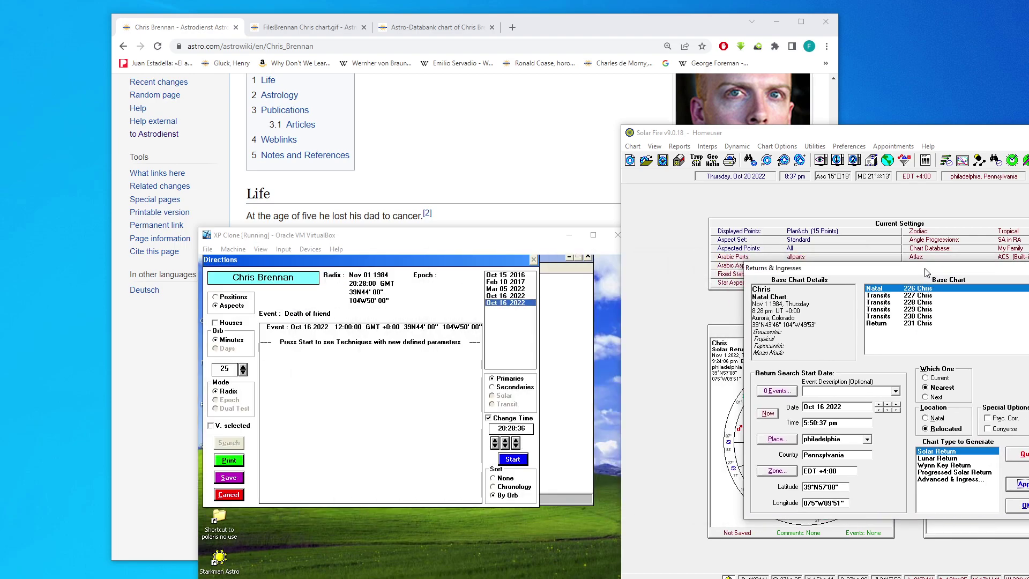
{"action": "left_click", "coordinate": [896, 410]}
{"action": "left_click", "coordinate": [1022, 485]}
{"action": "left_click", "coordinate": [996, 421]}
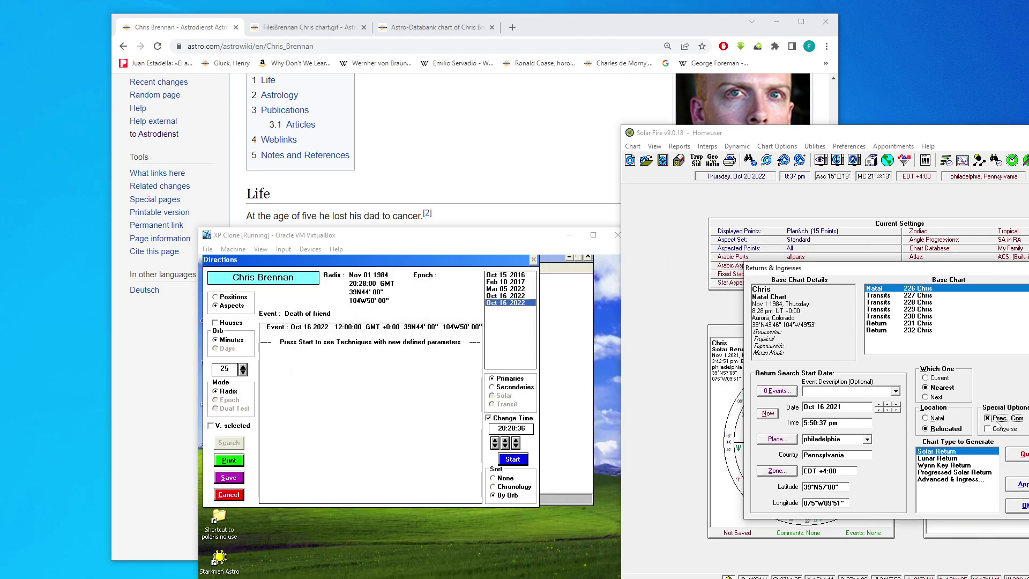
{"action": "left_click", "coordinate": [991, 429]}
{"action": "left_click", "coordinate": [1022, 484]}
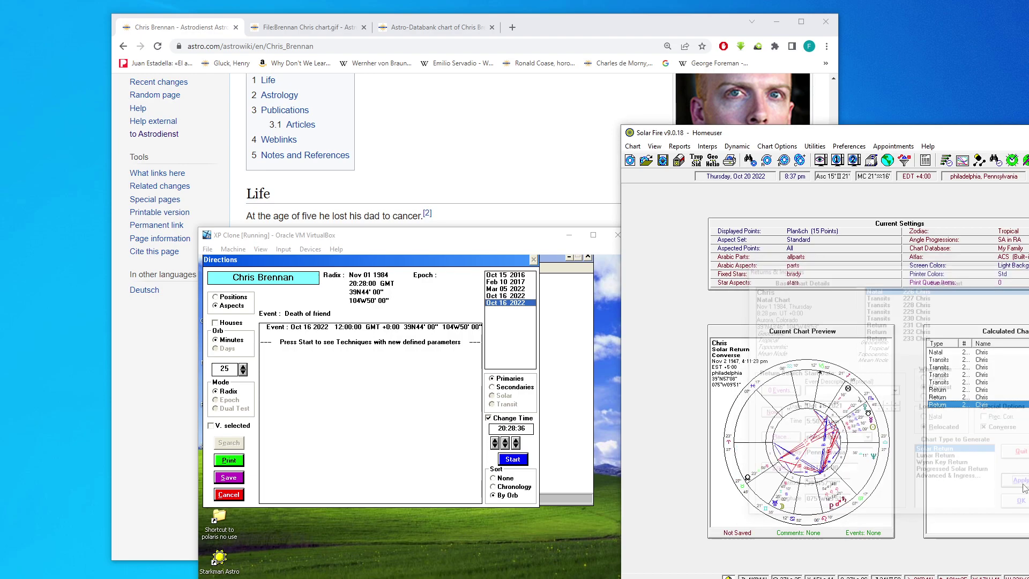
Step: View a biwheel with the original natal chart inside and the Nov 1 2021 solar return outside, and close it
{"action": "left_click", "coordinate": [853, 160]}
{"action": "left_click", "coordinate": [677, 321]}
{"action": "left_click", "coordinate": [677, 363]}
{"action": "left_click", "coordinate": [802, 460]}
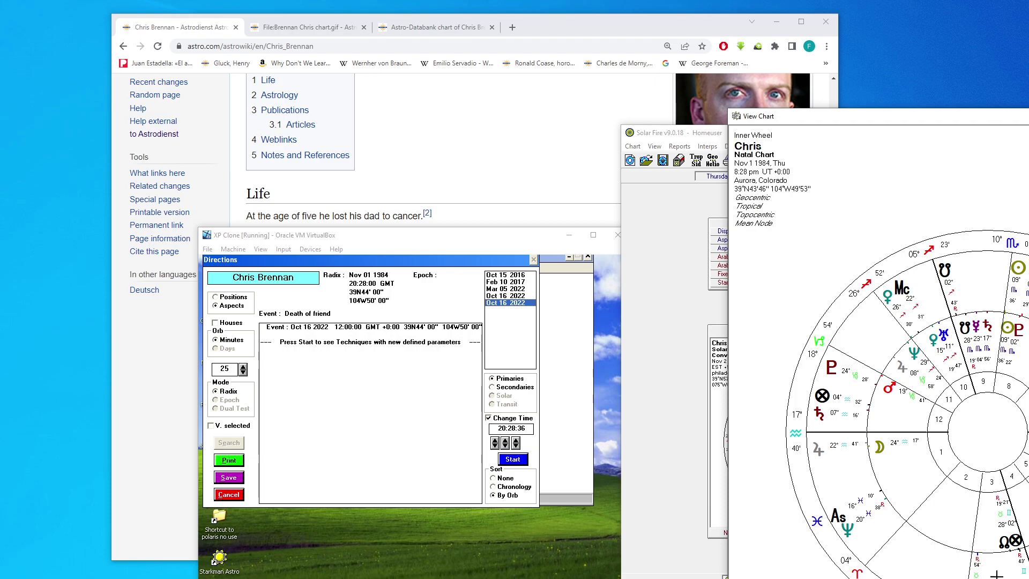
{"action": "key", "text": "Escape"}
Step: Create a new natal chart with the birth time set to 8:28:36 am and the zone to UT +0:00
{"action": "key", "text": "ctrl+n"}
{"action": "key", "text": "Tab"}
{"action": "key", "text": "Tab"}
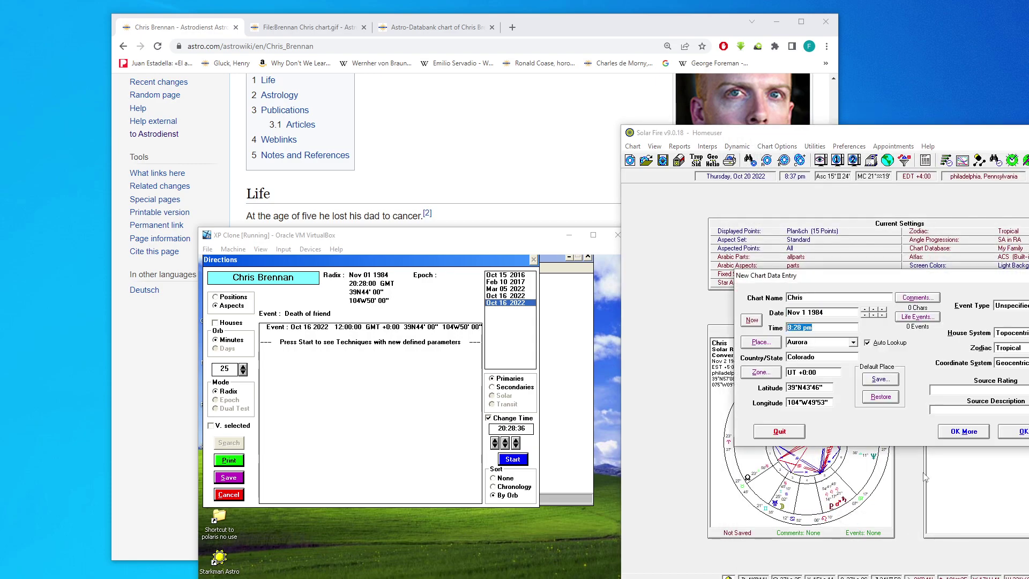
{"action": "type", "text": "8 28"}
{"action": "key", "text": "Tab"}
{"action": "key", "text": "Tab"}
{"action": "key", "text": "Tab"}
{"action": "key", "text": "Tab"}
{"action": "key", "text": "Tab"}
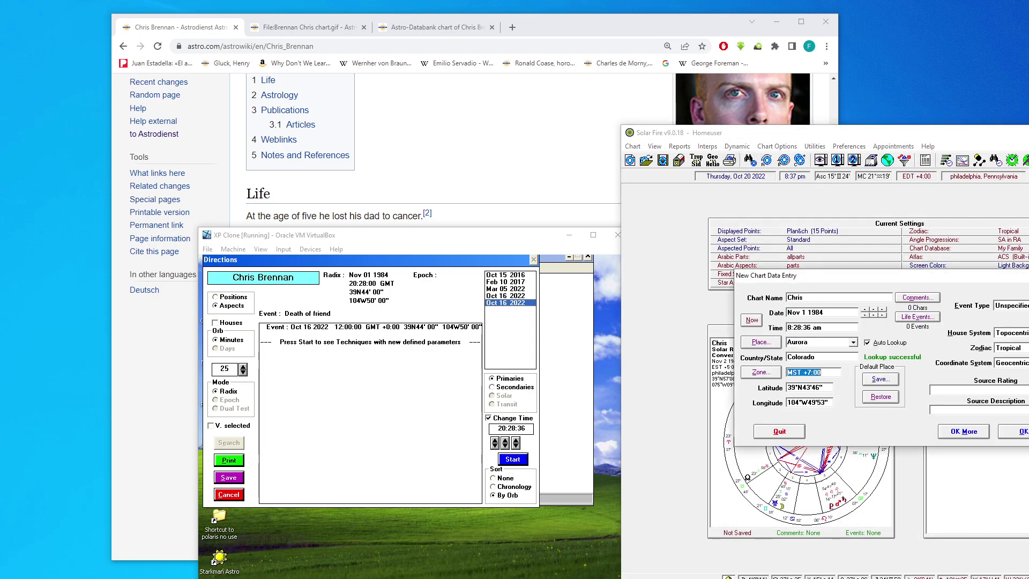
{"action": "left_click", "coordinate": [1013, 430]}
{"action": "key", "text": "ctrl+b"}
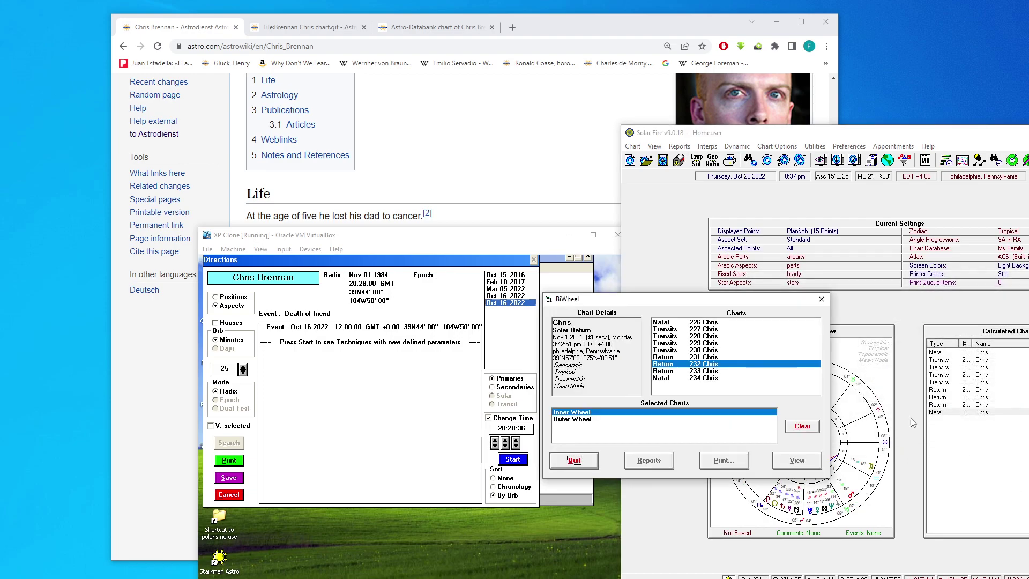
{"action": "key", "text": "Escape"}
Step: Create a corrected natal chart with the birth time set to 8:28:36 pm and the zone to UT +0:00
{"action": "key", "text": "ctrl+n"}
{"action": "left_click", "coordinate": [830, 327]}
{"action": "left_click_drag", "start_coordinate": [824, 326], "coordinate": [813, 326]}
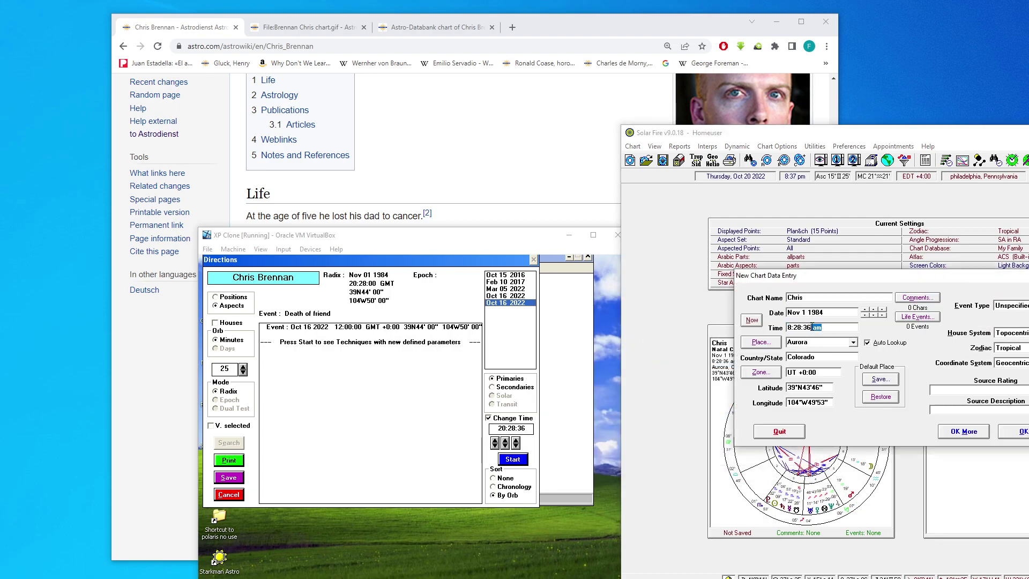
{"action": "type", "text": "pm"}
{"action": "key", "text": "Tab"}
{"action": "key", "text": "Tab"}
{"action": "key", "text": "Tab"}
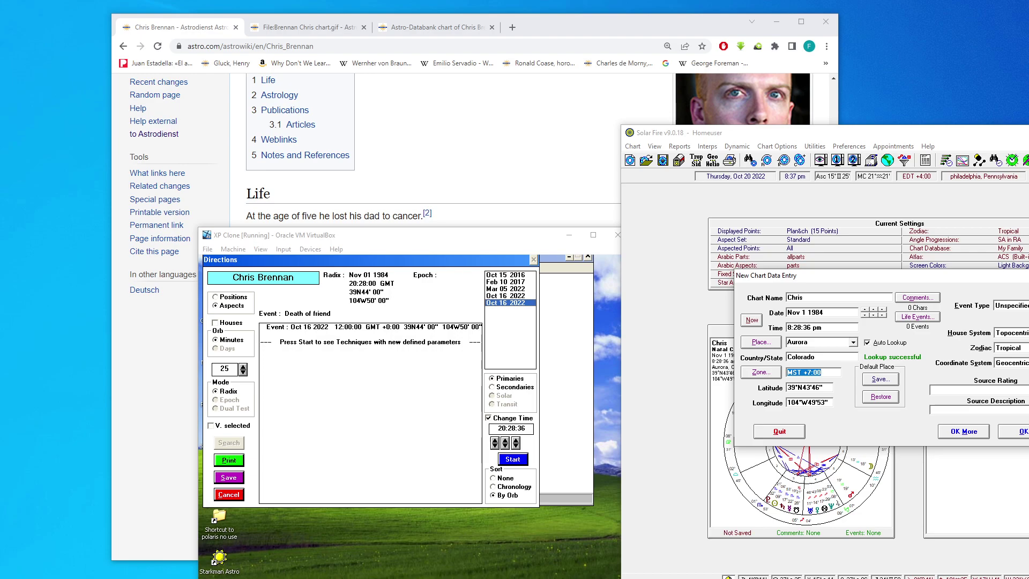
{"action": "left_click", "coordinate": [1012, 432]}
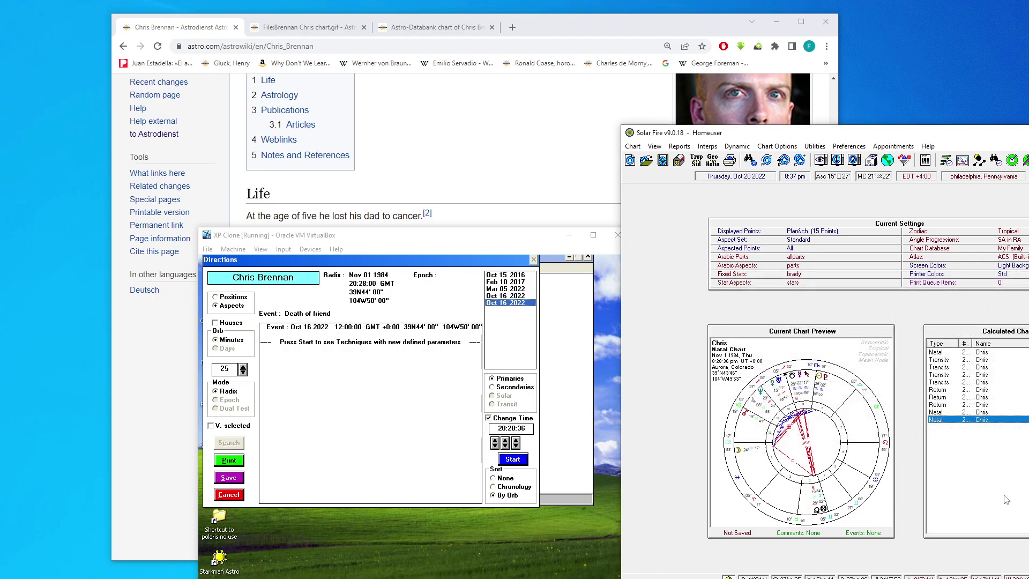
Step: View a biwheel with the 8:28:36 pm natal chart inside and the Nov 1 2021 solar return outside
{"action": "key", "text": "ctrl+b"}
{"action": "left_click", "coordinate": [675, 384]}
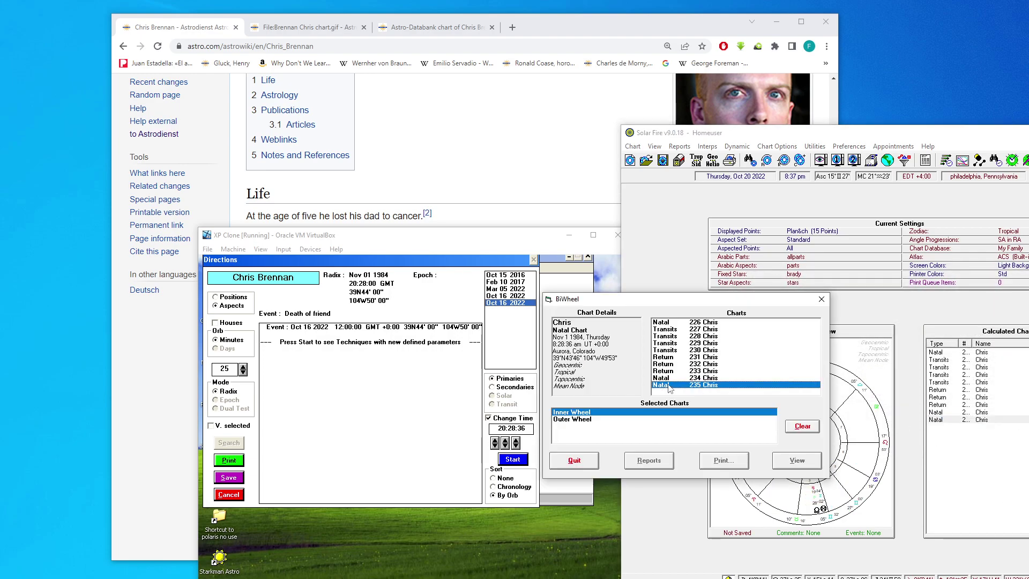
{"action": "left_click", "coordinate": [669, 384]}
{"action": "left_click", "coordinate": [670, 365]}
{"action": "left_click", "coordinate": [797, 460]}
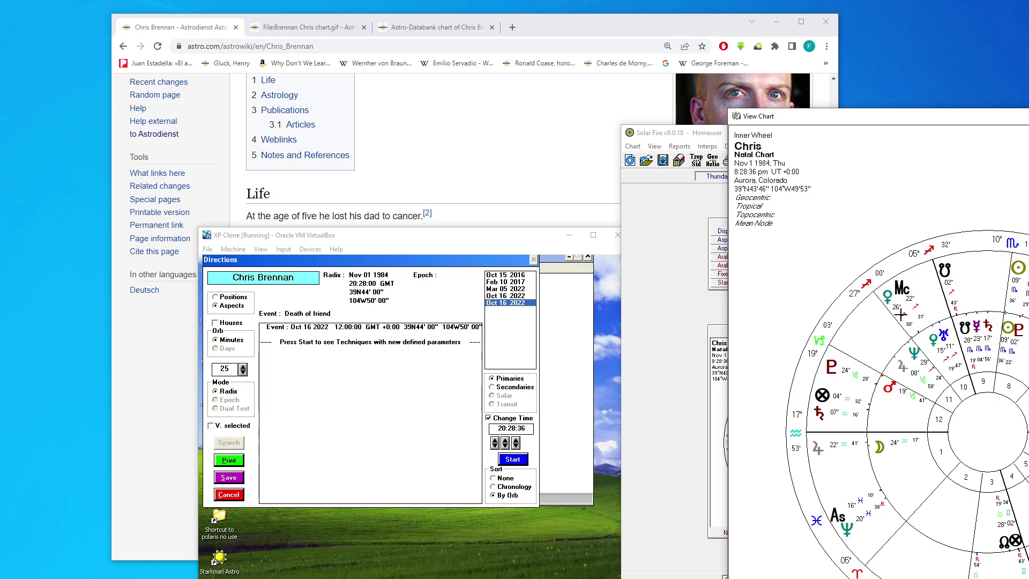
Step: View a biwheel with the 8:28:36 pm natal chart inside and the converse Nov 2 1947 solar return outside
{"action": "key", "text": "Escape"}
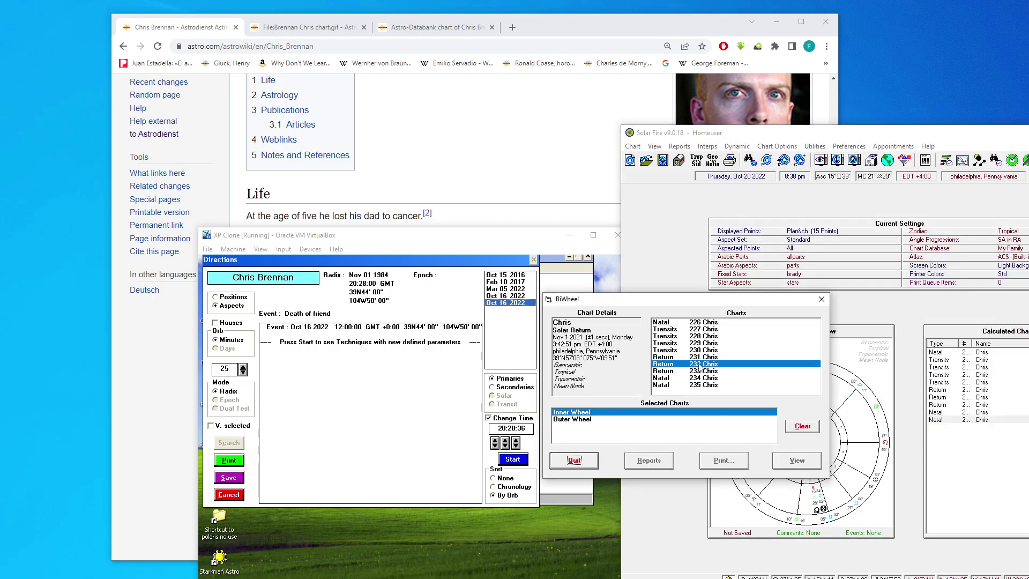
{"action": "left_click", "coordinate": [666, 385]}
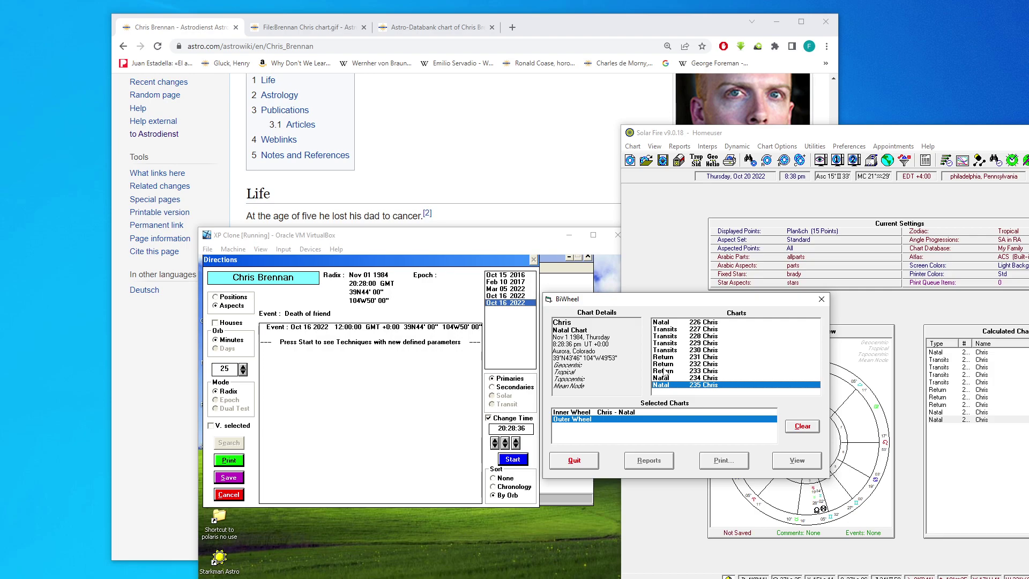
{"action": "left_click", "coordinate": [668, 370]}
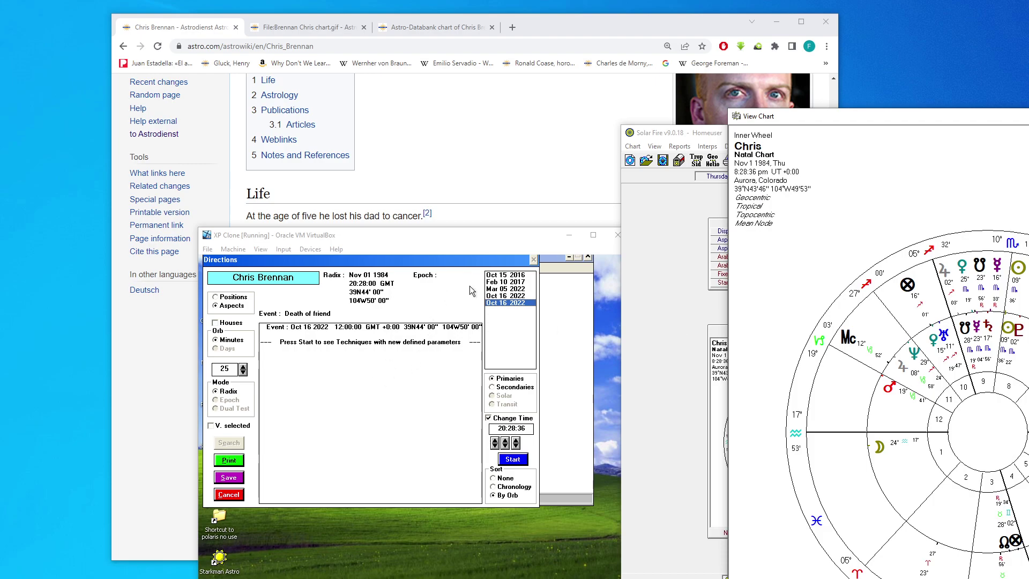
Step: Check the Mar 05 2022 event in Polaris, reselect the last Oct 16 2022 event, and close the Solar Fire biwheel
{"action": "left_click", "coordinate": [504, 289]}
{"action": "left_click", "coordinate": [504, 303]}
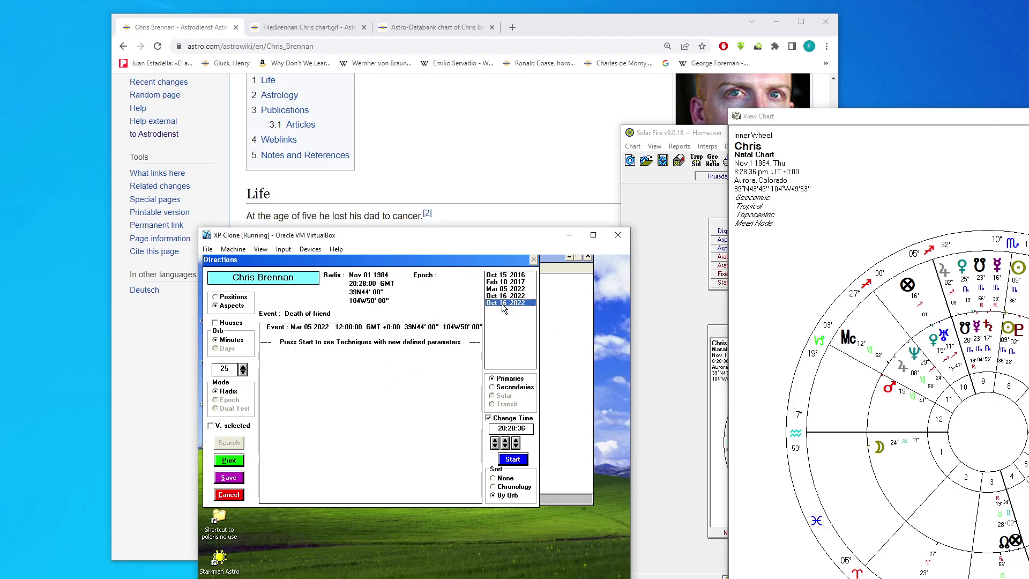
{"action": "left_click", "coordinate": [1025, 421]}
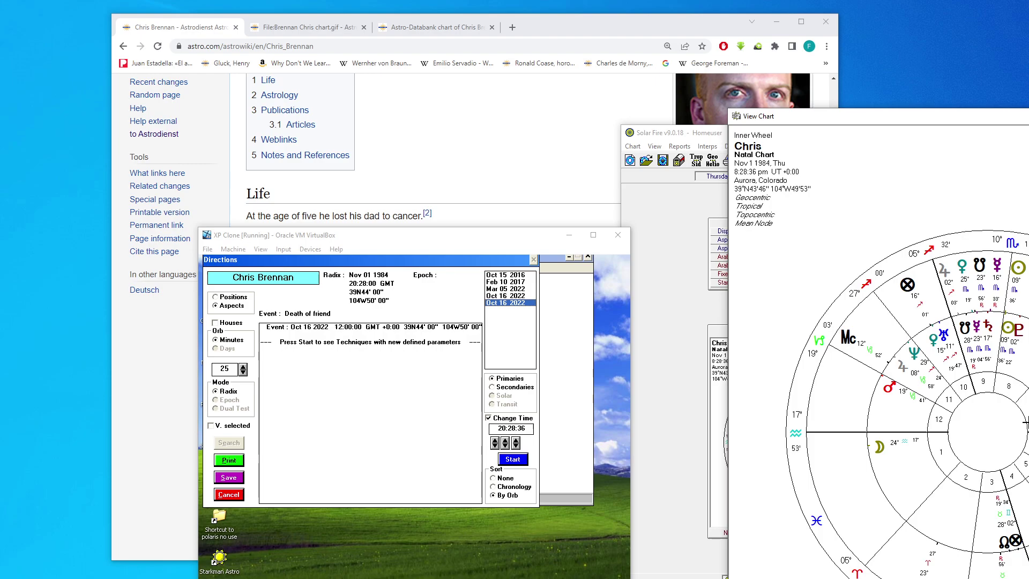
{"action": "key", "text": "Escape"}
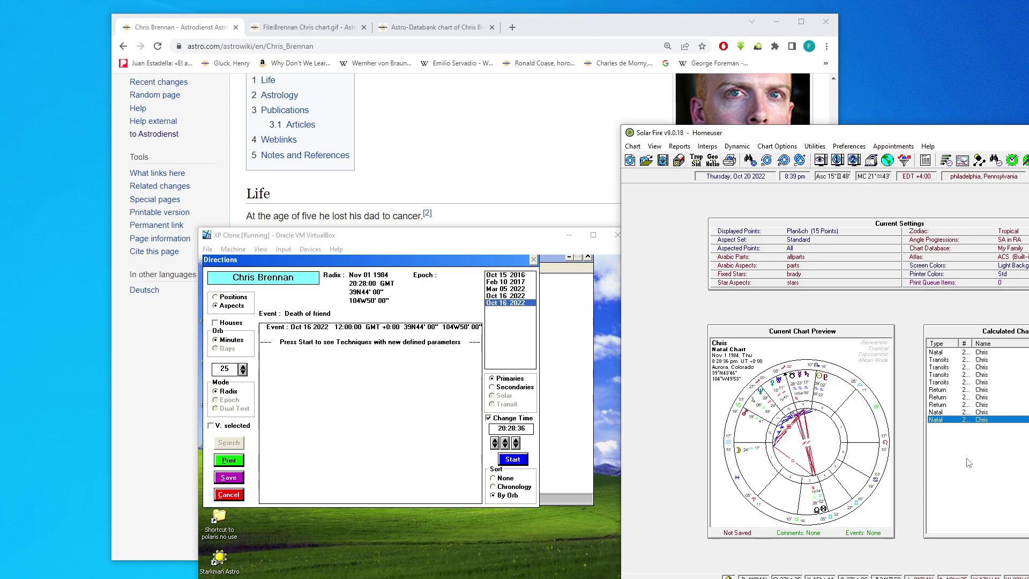
Step: View the Nov 1 2021 solar return chart, examine its aspects list report, and close both
{"action": "left_click", "coordinate": [955, 405]}
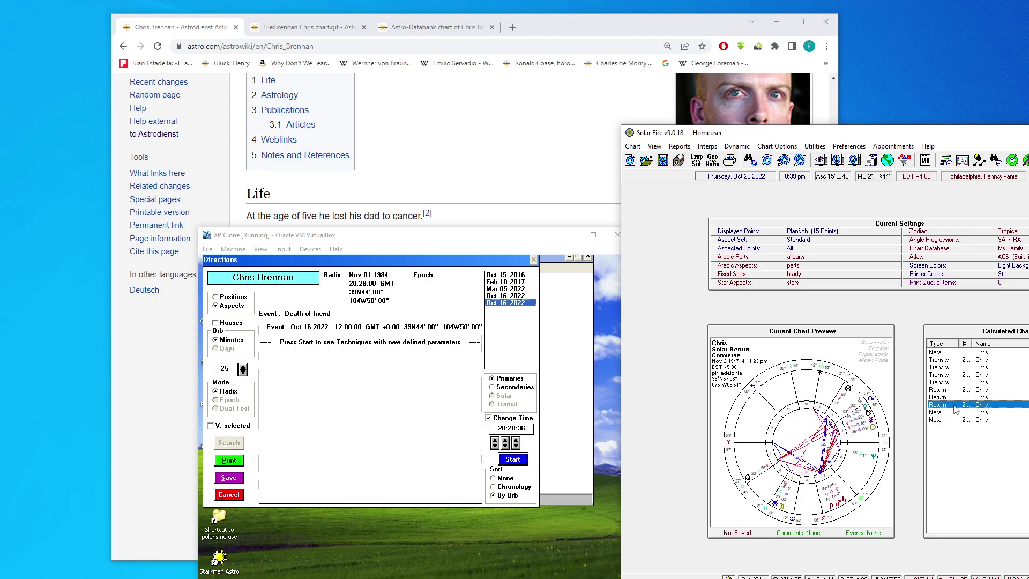
{"action": "left_click", "coordinate": [952, 398]}
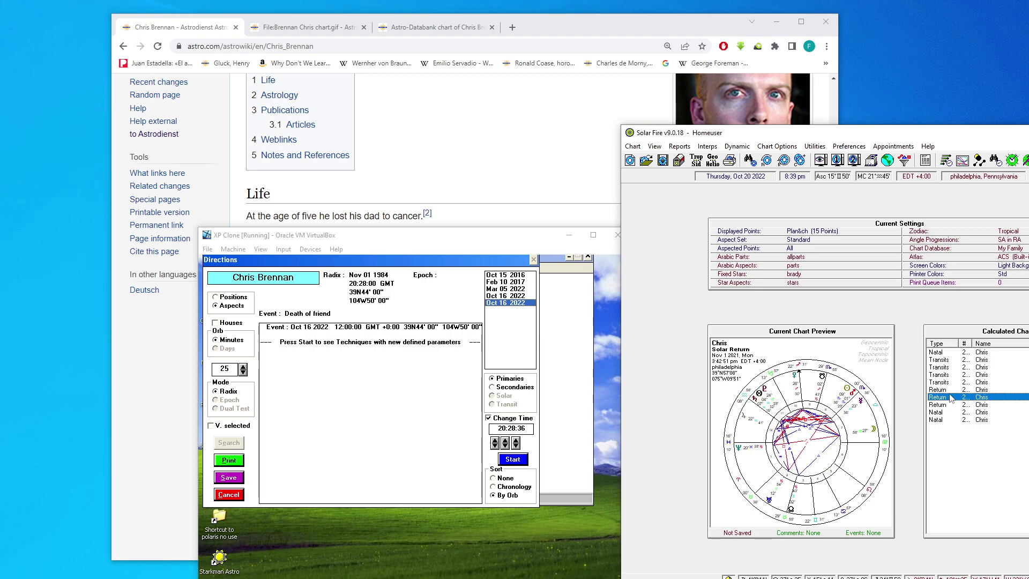
{"action": "double_click", "coordinate": [951, 397]}
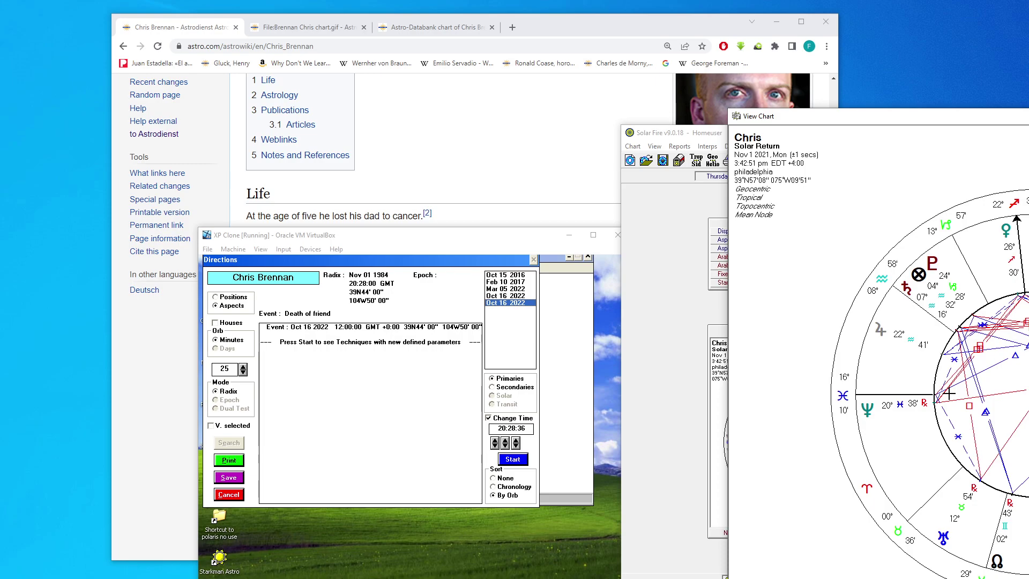
{"action": "key", "text": "Escape"}
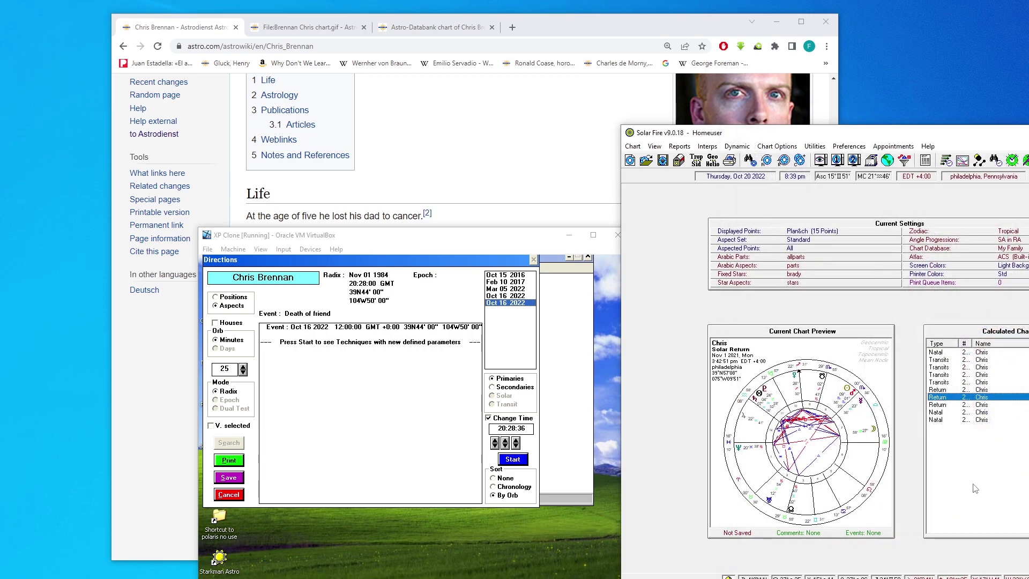
{"action": "key", "text": "Return"}
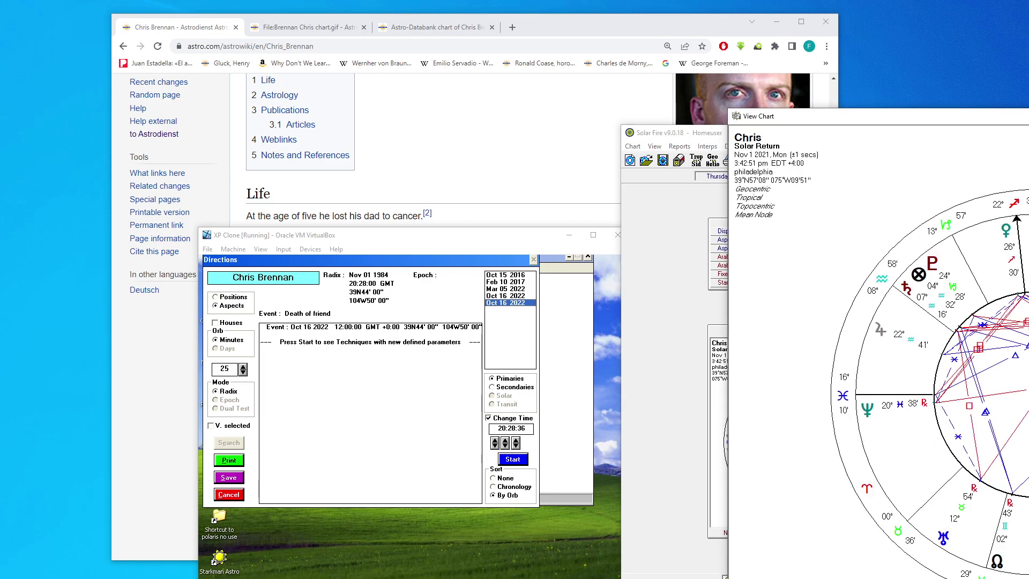
{"action": "key", "text": "r"}
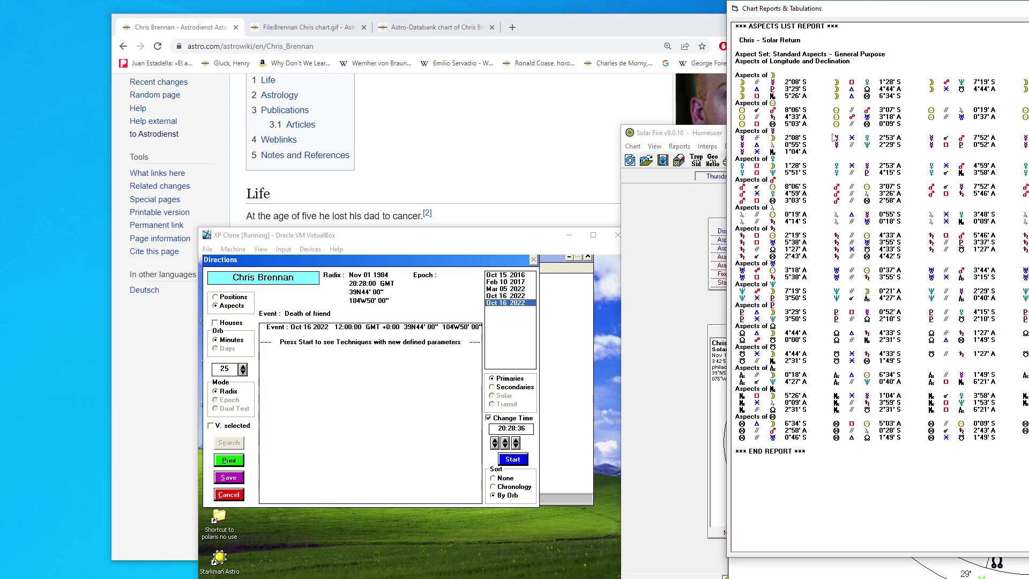
{"action": "key", "text": "Escape"}
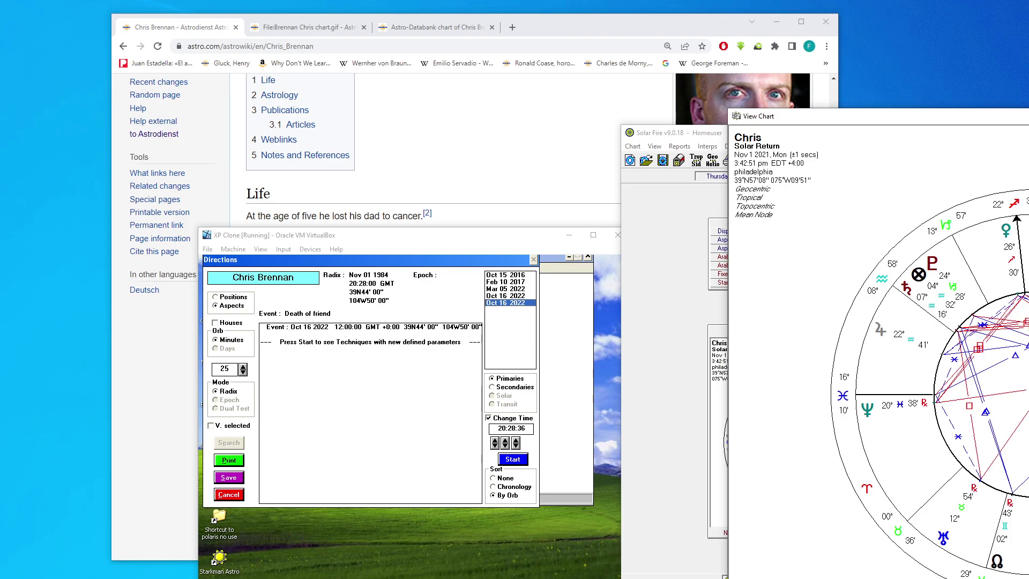
{"action": "key", "text": "r"}
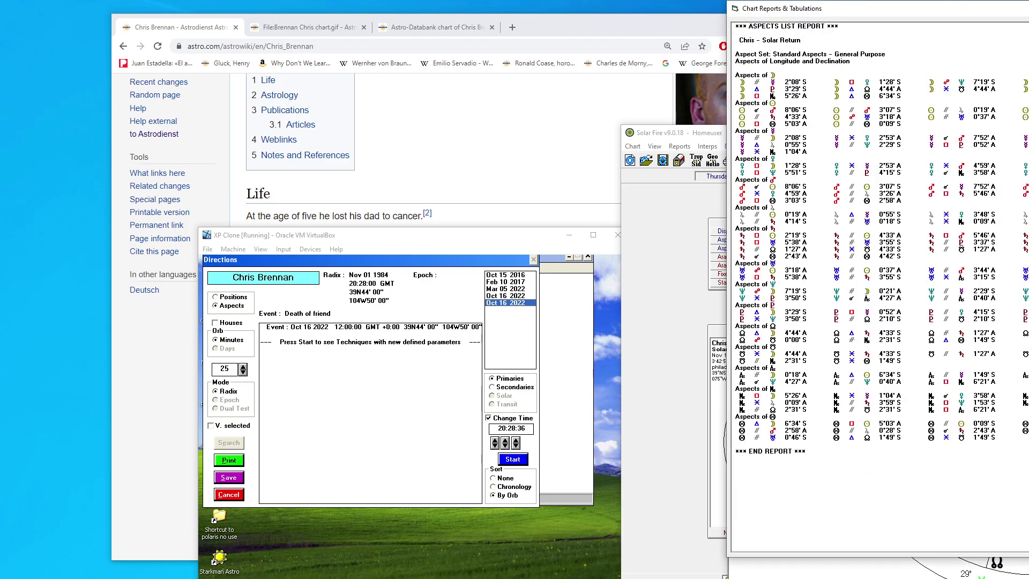
{"action": "key", "text": "Escape"}
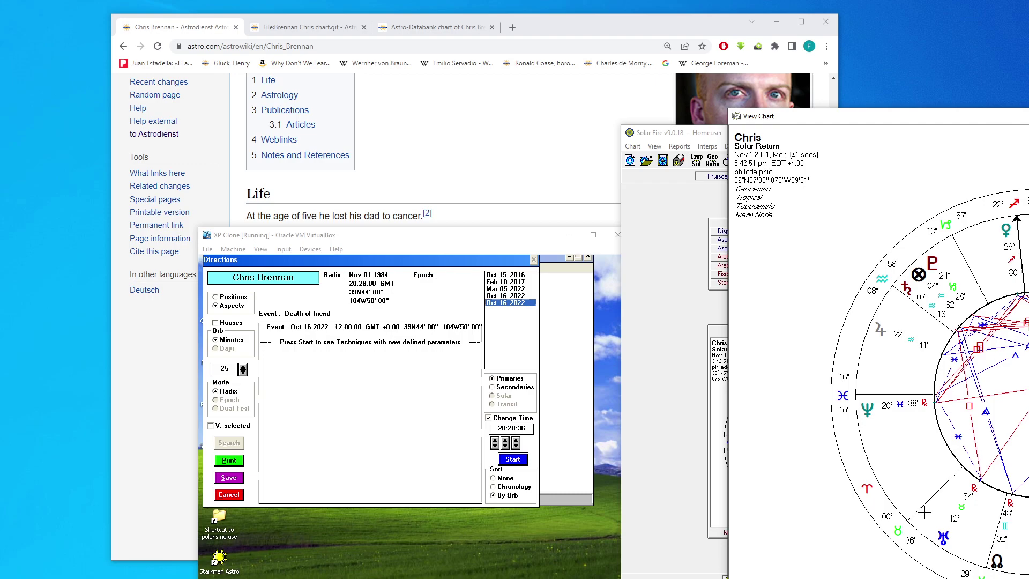
{"action": "key", "text": "Escape"}
Step: Examine the aspects list report of the converse Nov 2 1947 solar return, and close the report and chart
{"action": "left_click", "coordinate": [956, 397]}
{"action": "double_click", "coordinate": [949, 404]}
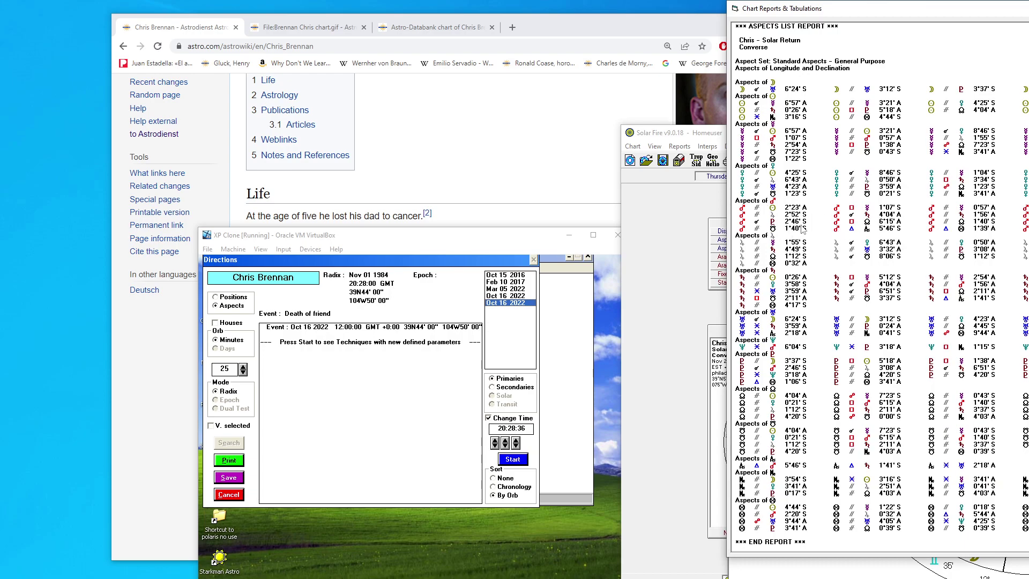
{"action": "key", "text": "Escape"}
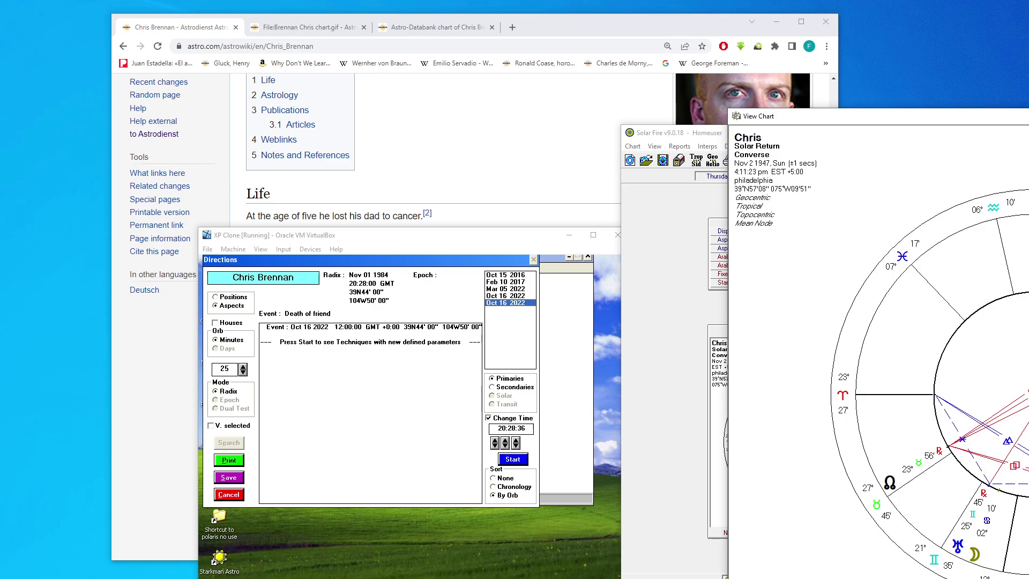
{"action": "key", "text": "Escape"}
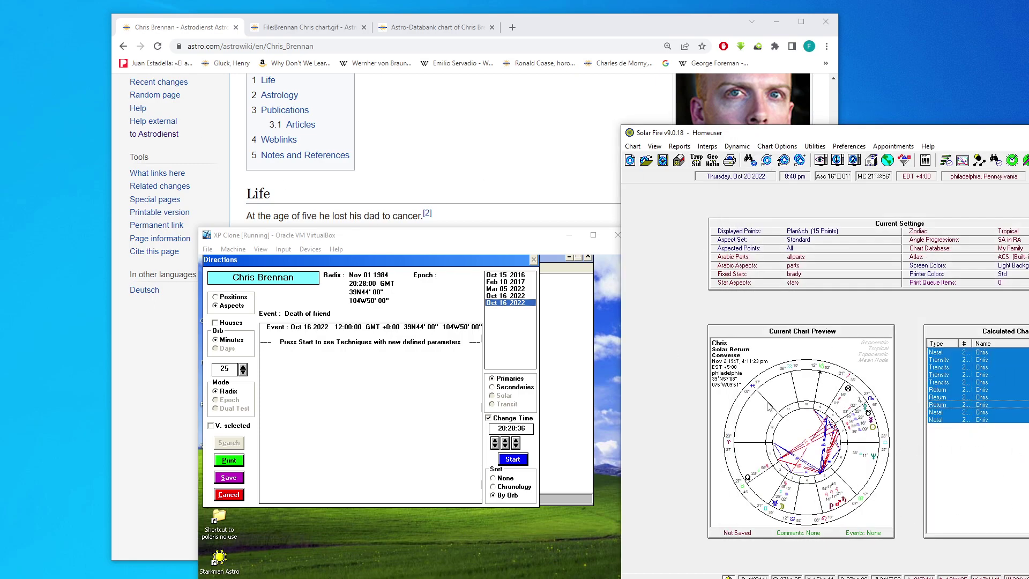
Step: View the original natal chart with the 8:28 pm birth time on its own
{"action": "left_click", "coordinate": [968, 353]}
{"action": "double_click", "coordinate": [968, 353]}
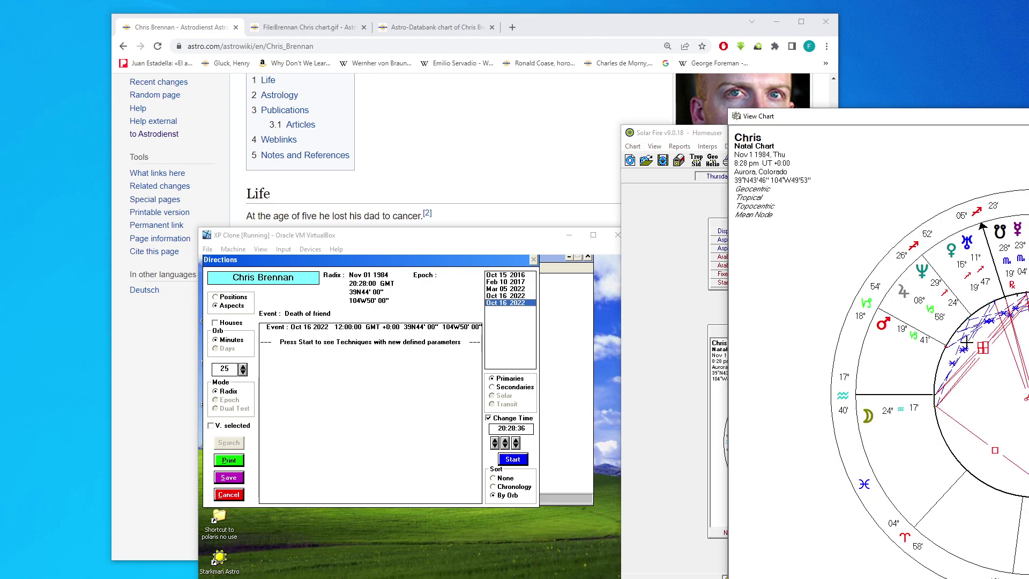